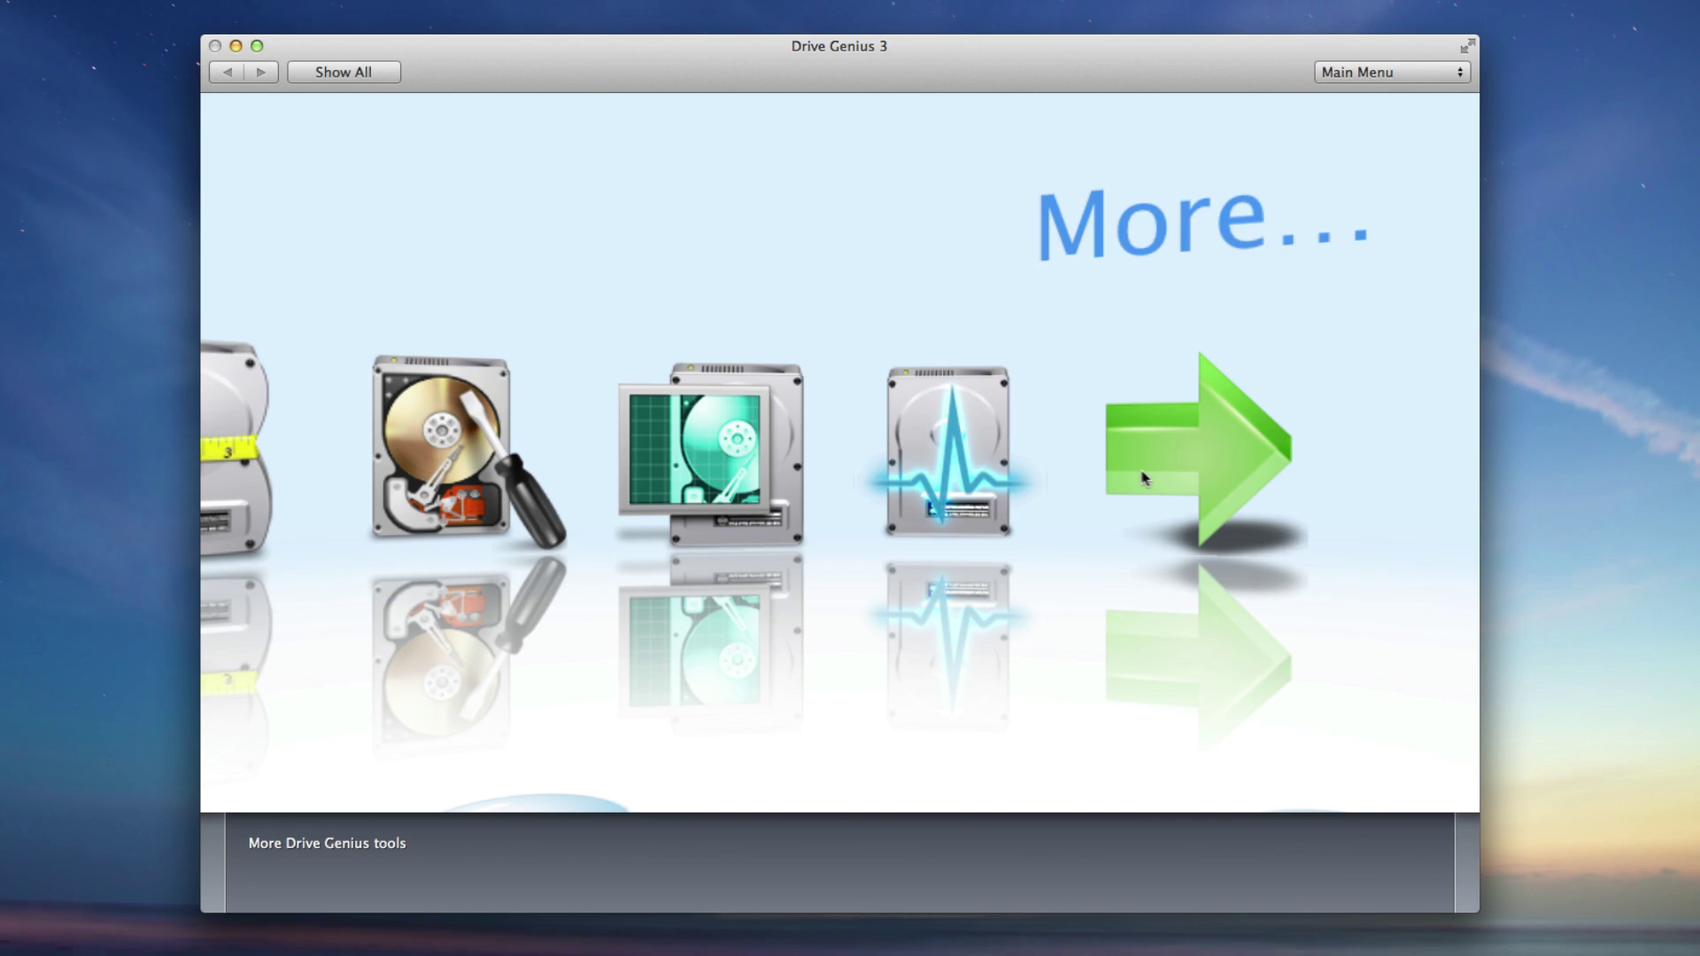
# Browse back and forth between the first and second pages of tools
pyautogui.click(1160, 470)
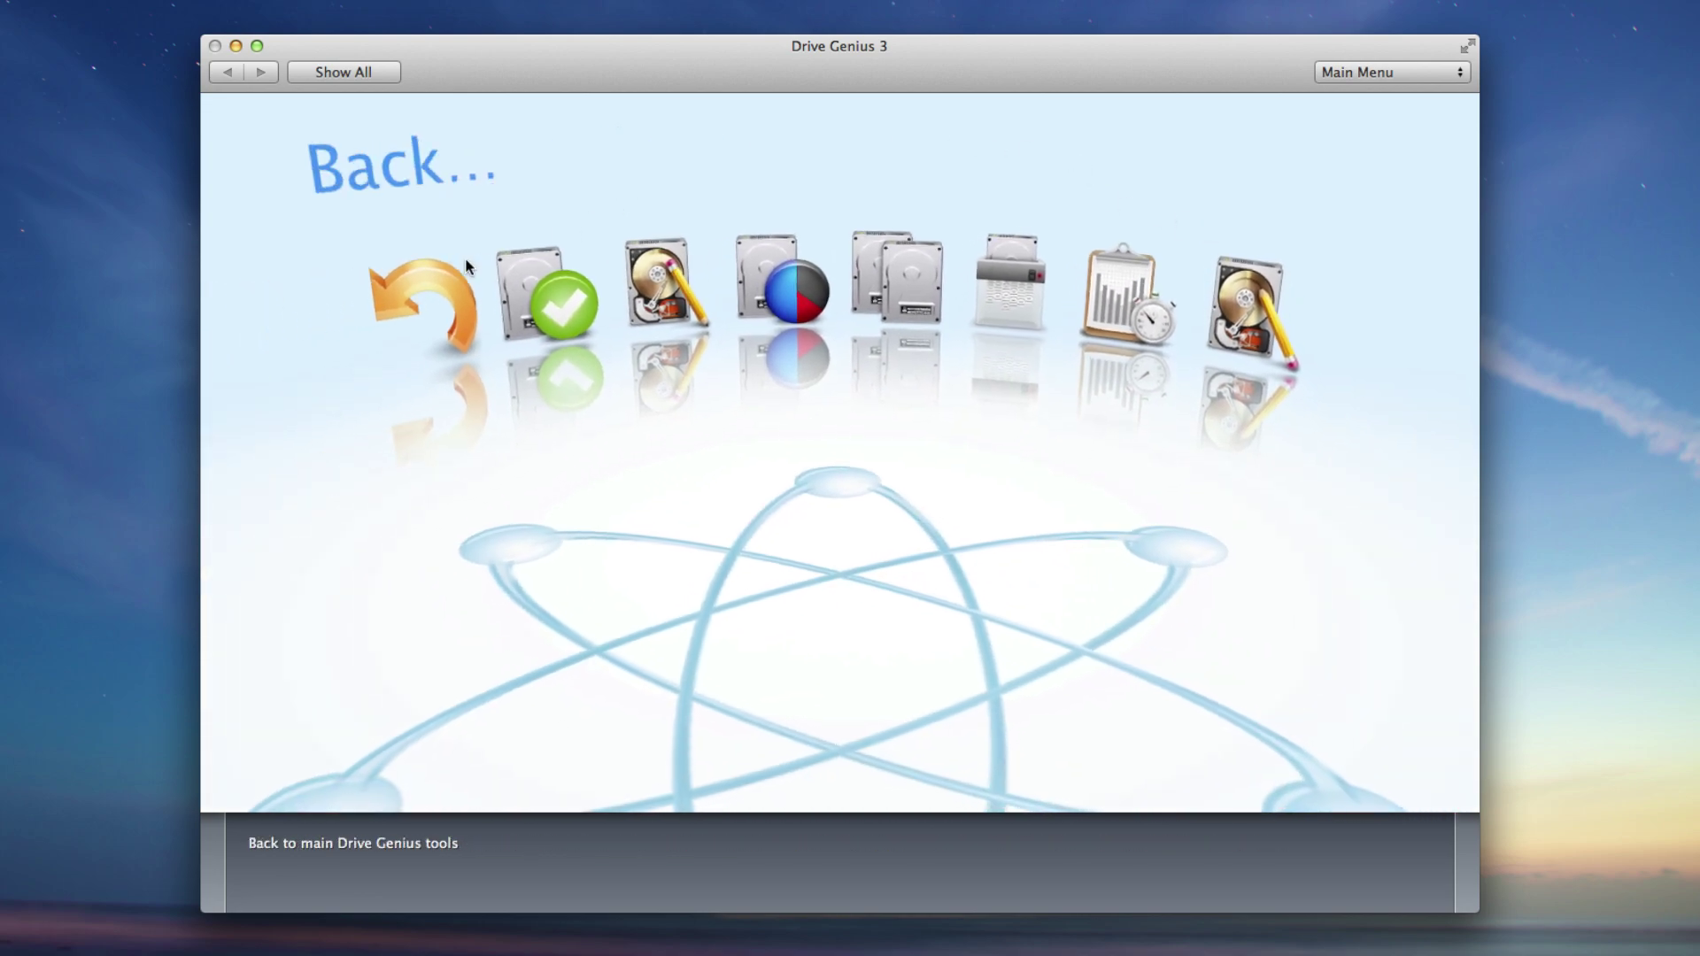
pyautogui.click(456, 270)
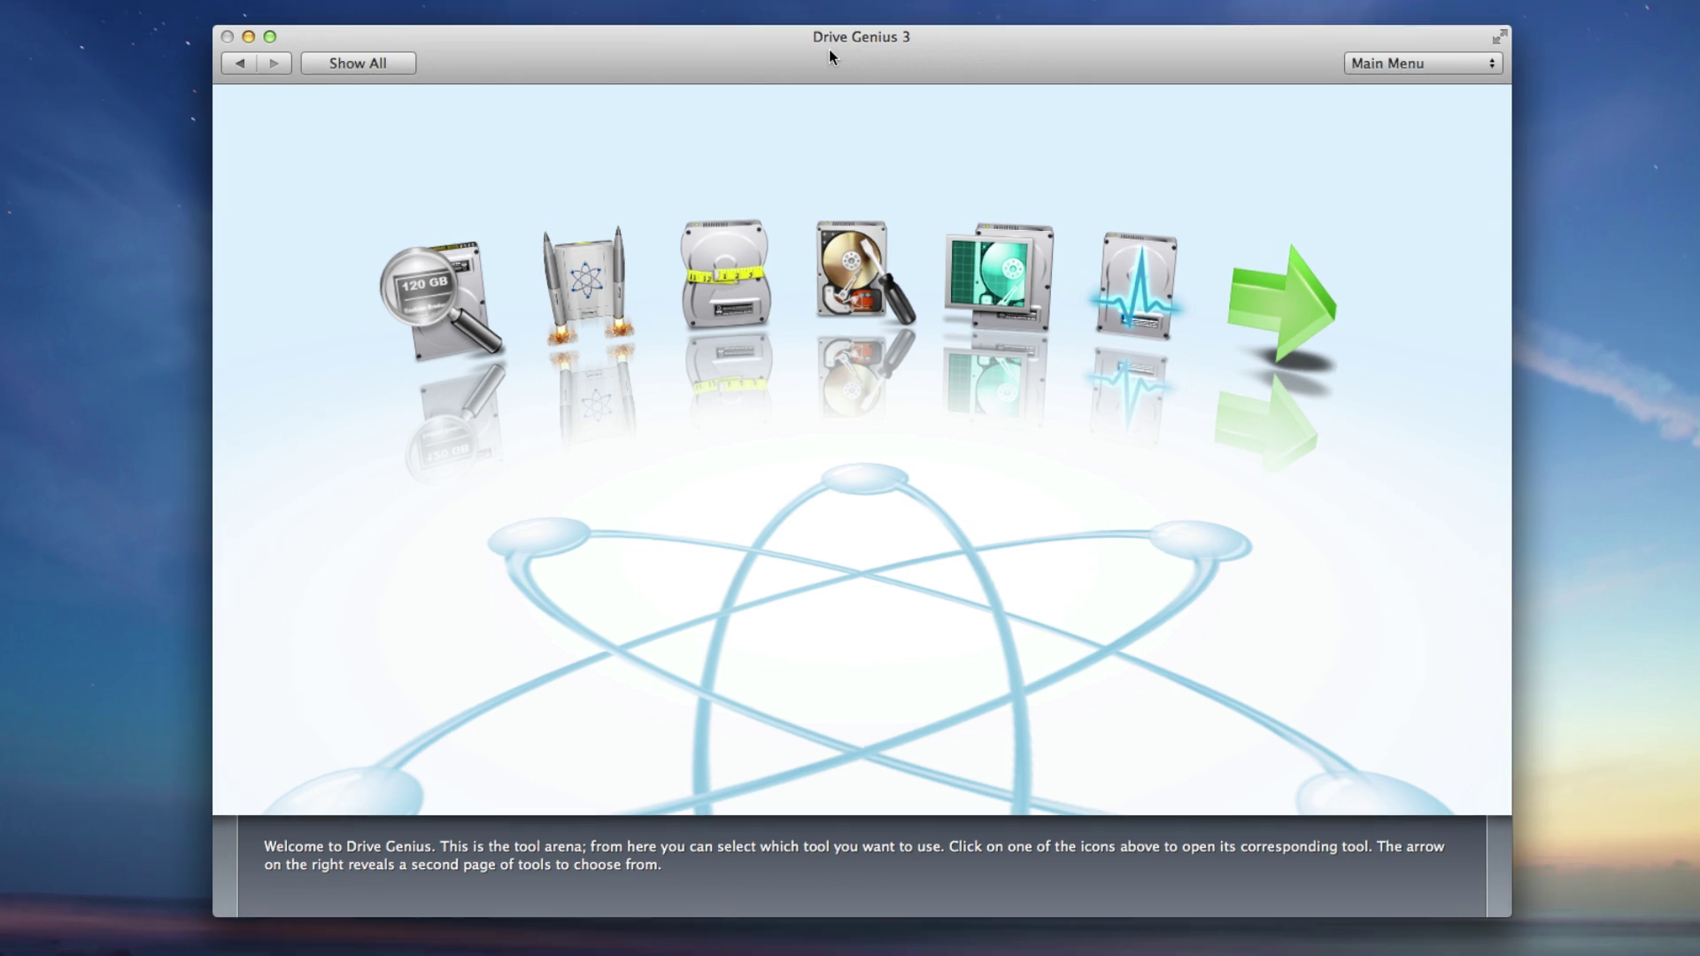
pyautogui.moveTo(433, 284)
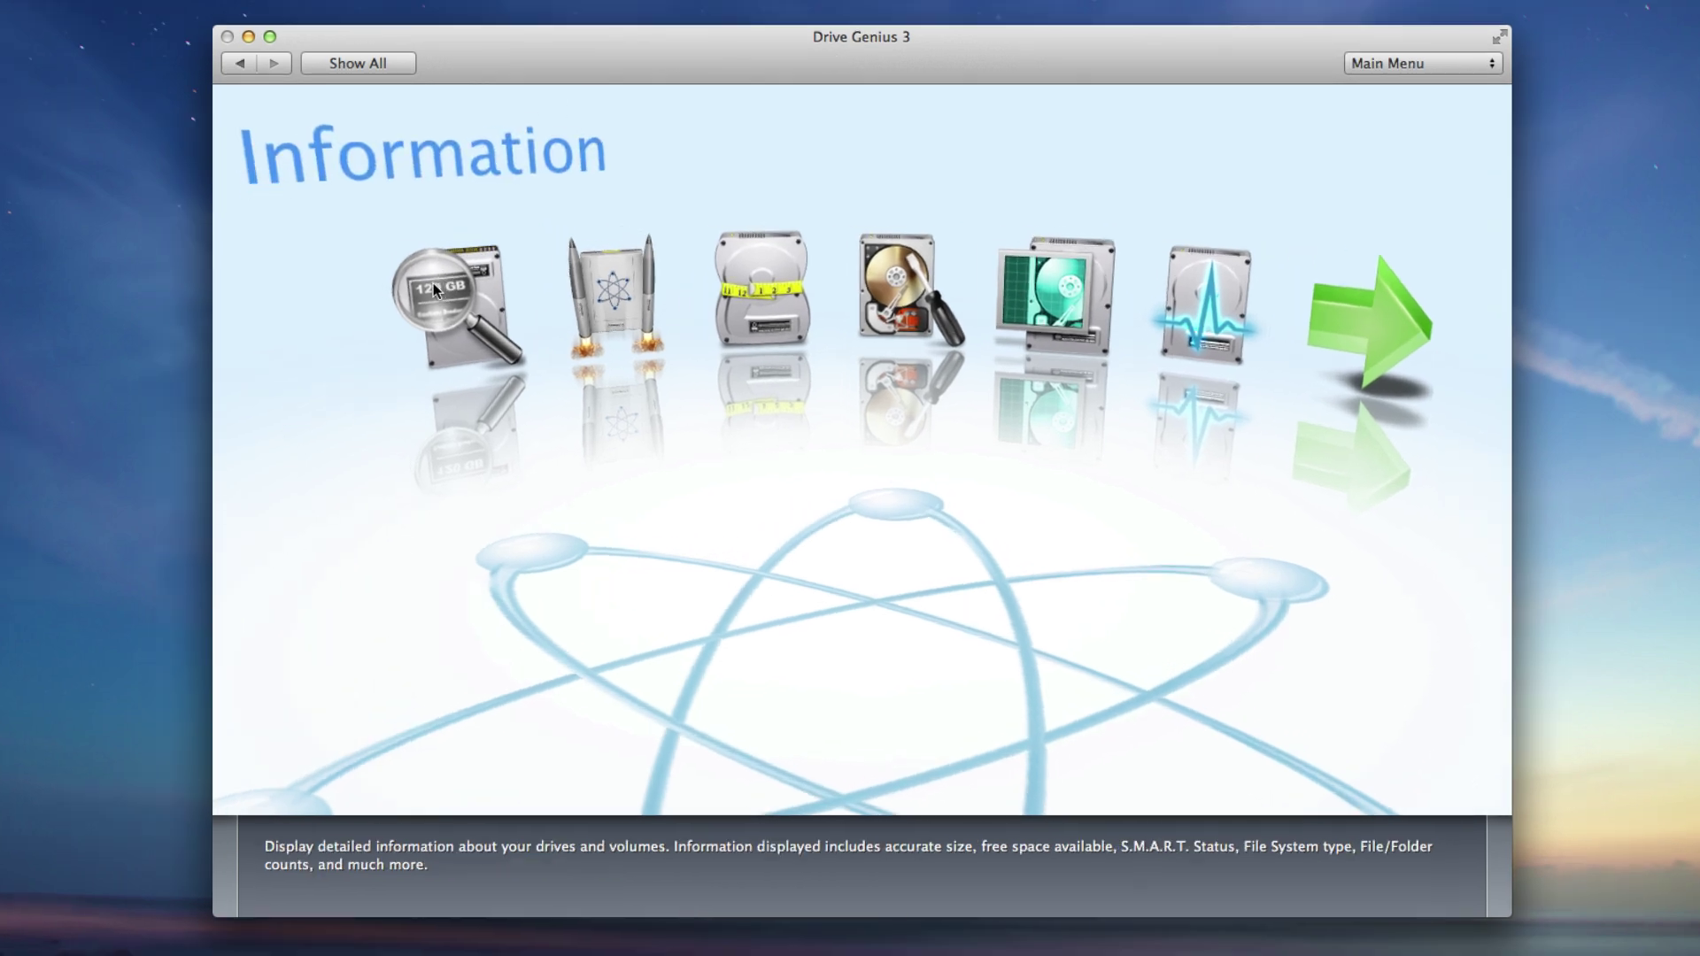
pyautogui.moveTo(670, 434)
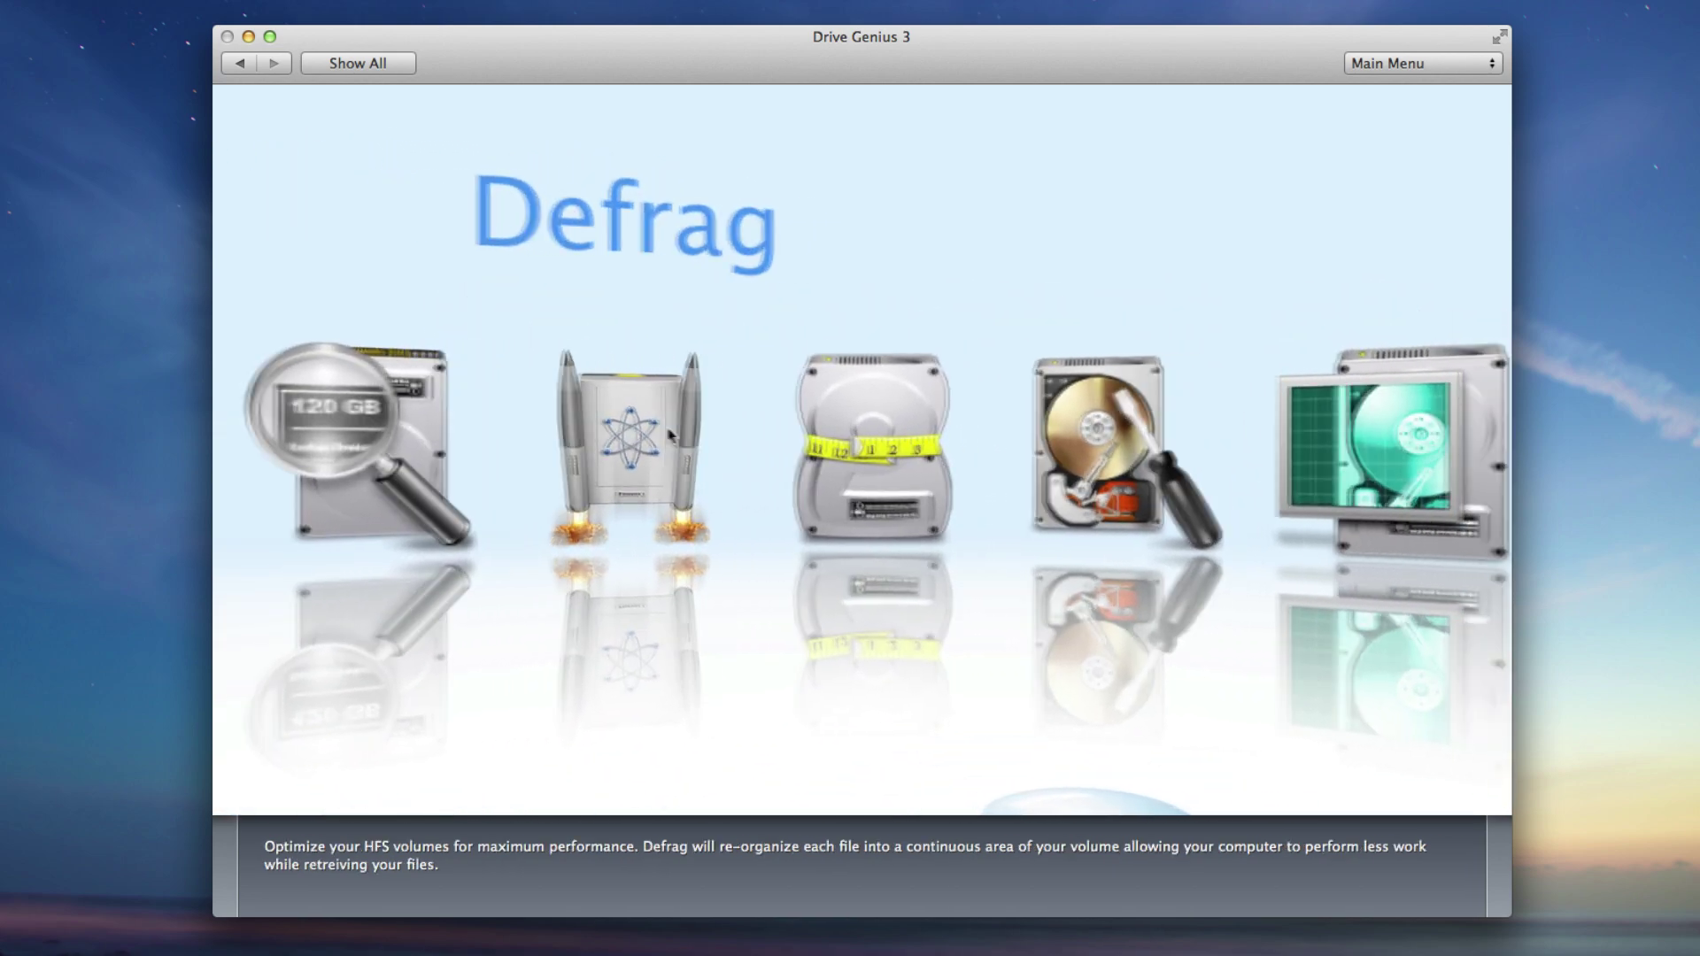
pyautogui.moveTo(894, 456)
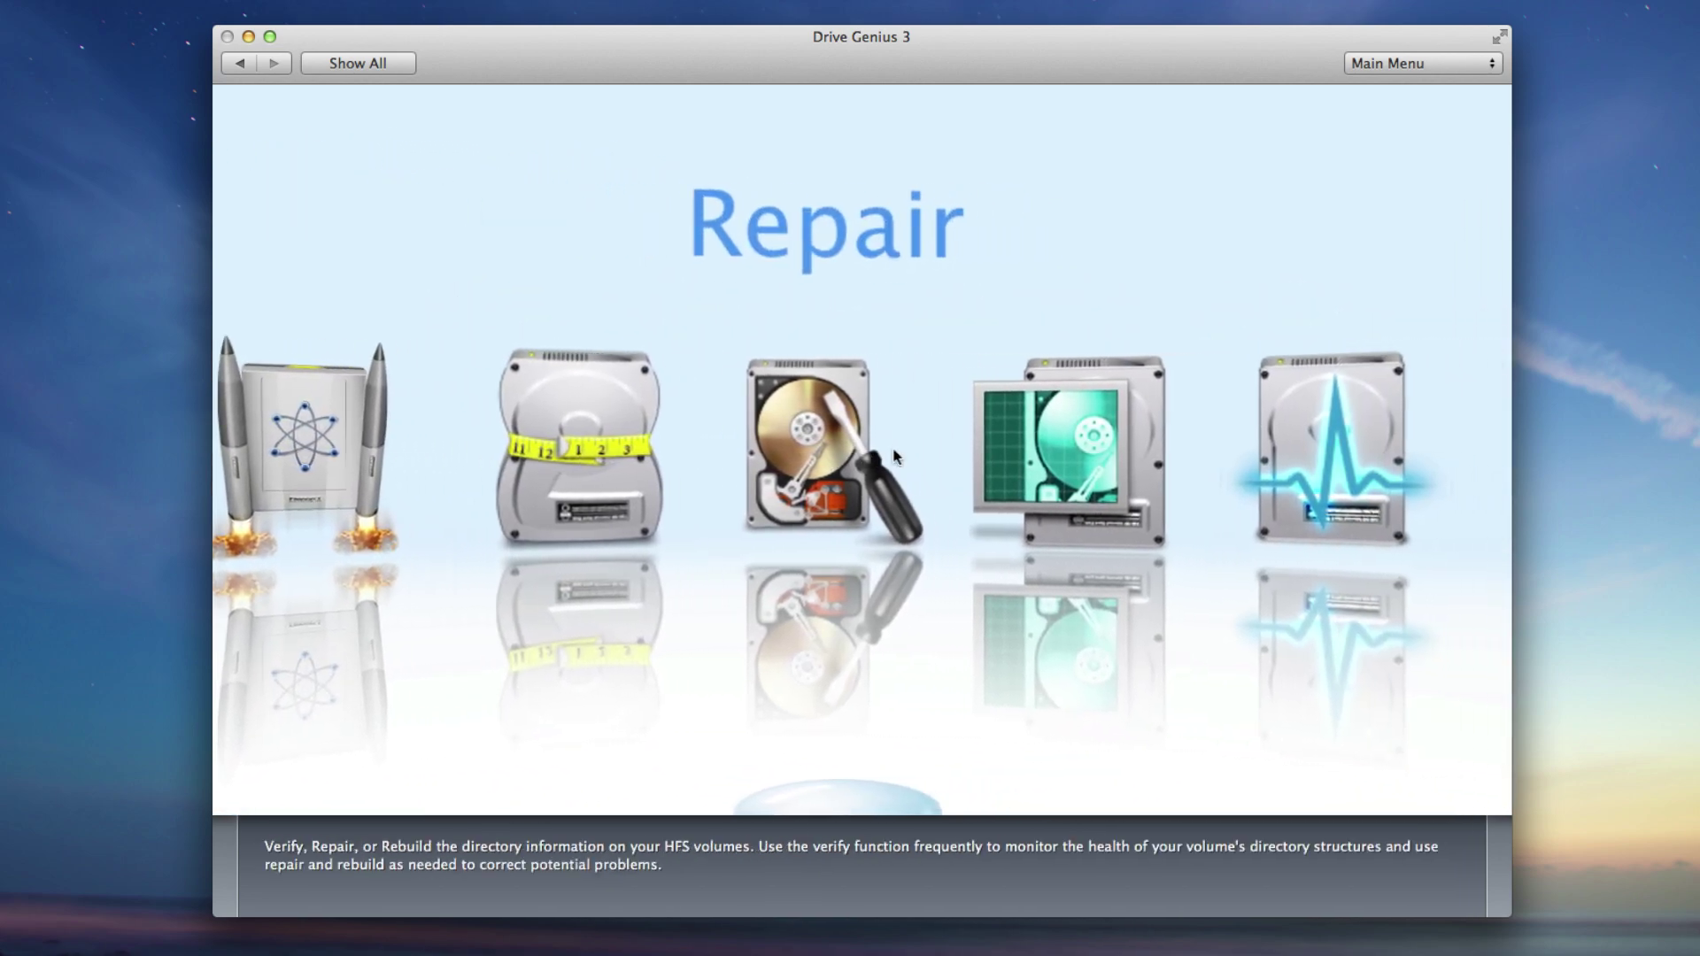
pyautogui.click(1192, 465)
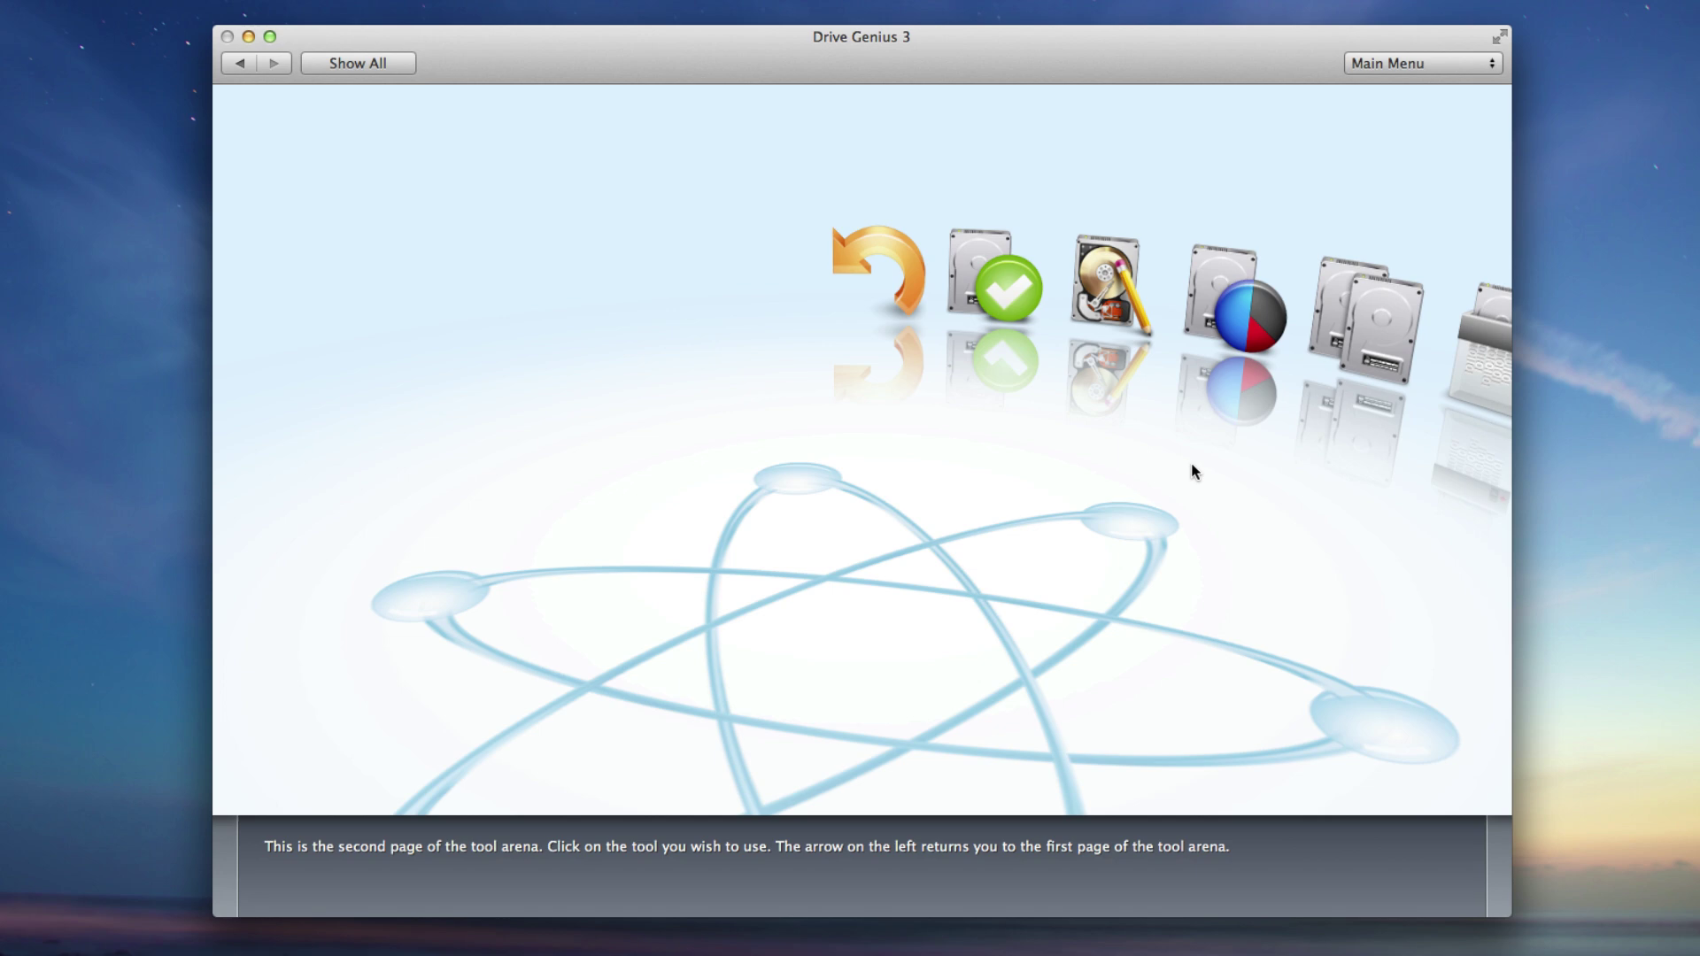
# Disable 'Enable animated user interface' in the Drive Genius 3 Preferences
pyautogui.moveTo(582, 332)
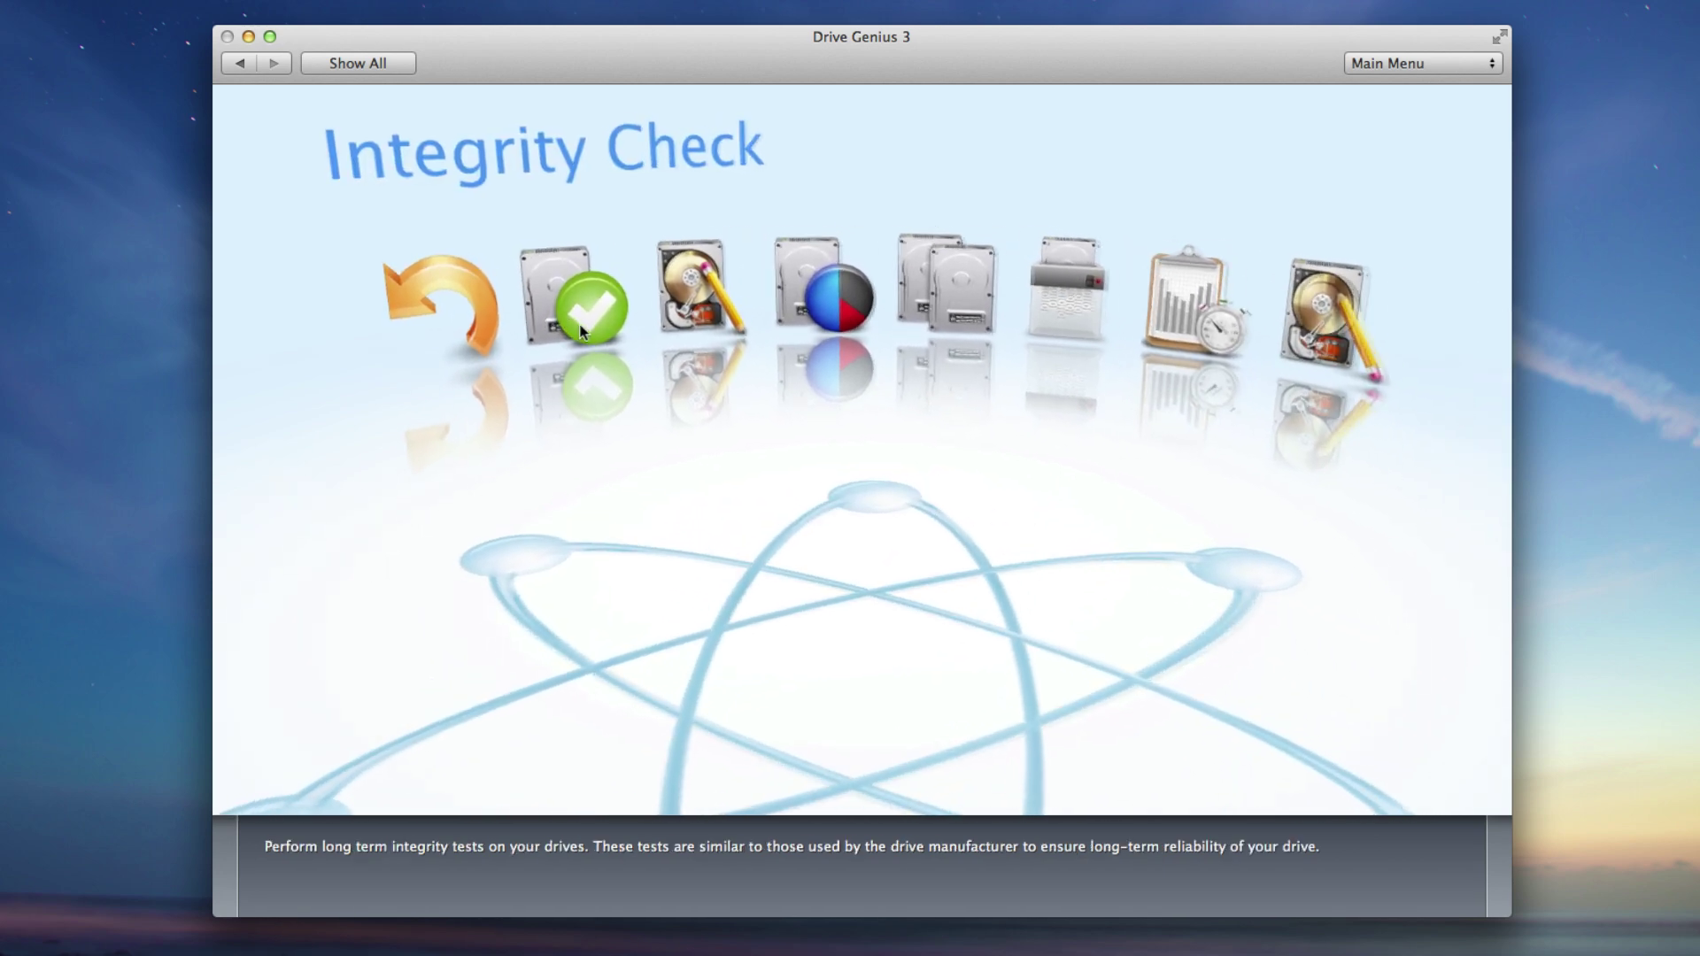
pyautogui.moveTo(784, 396)
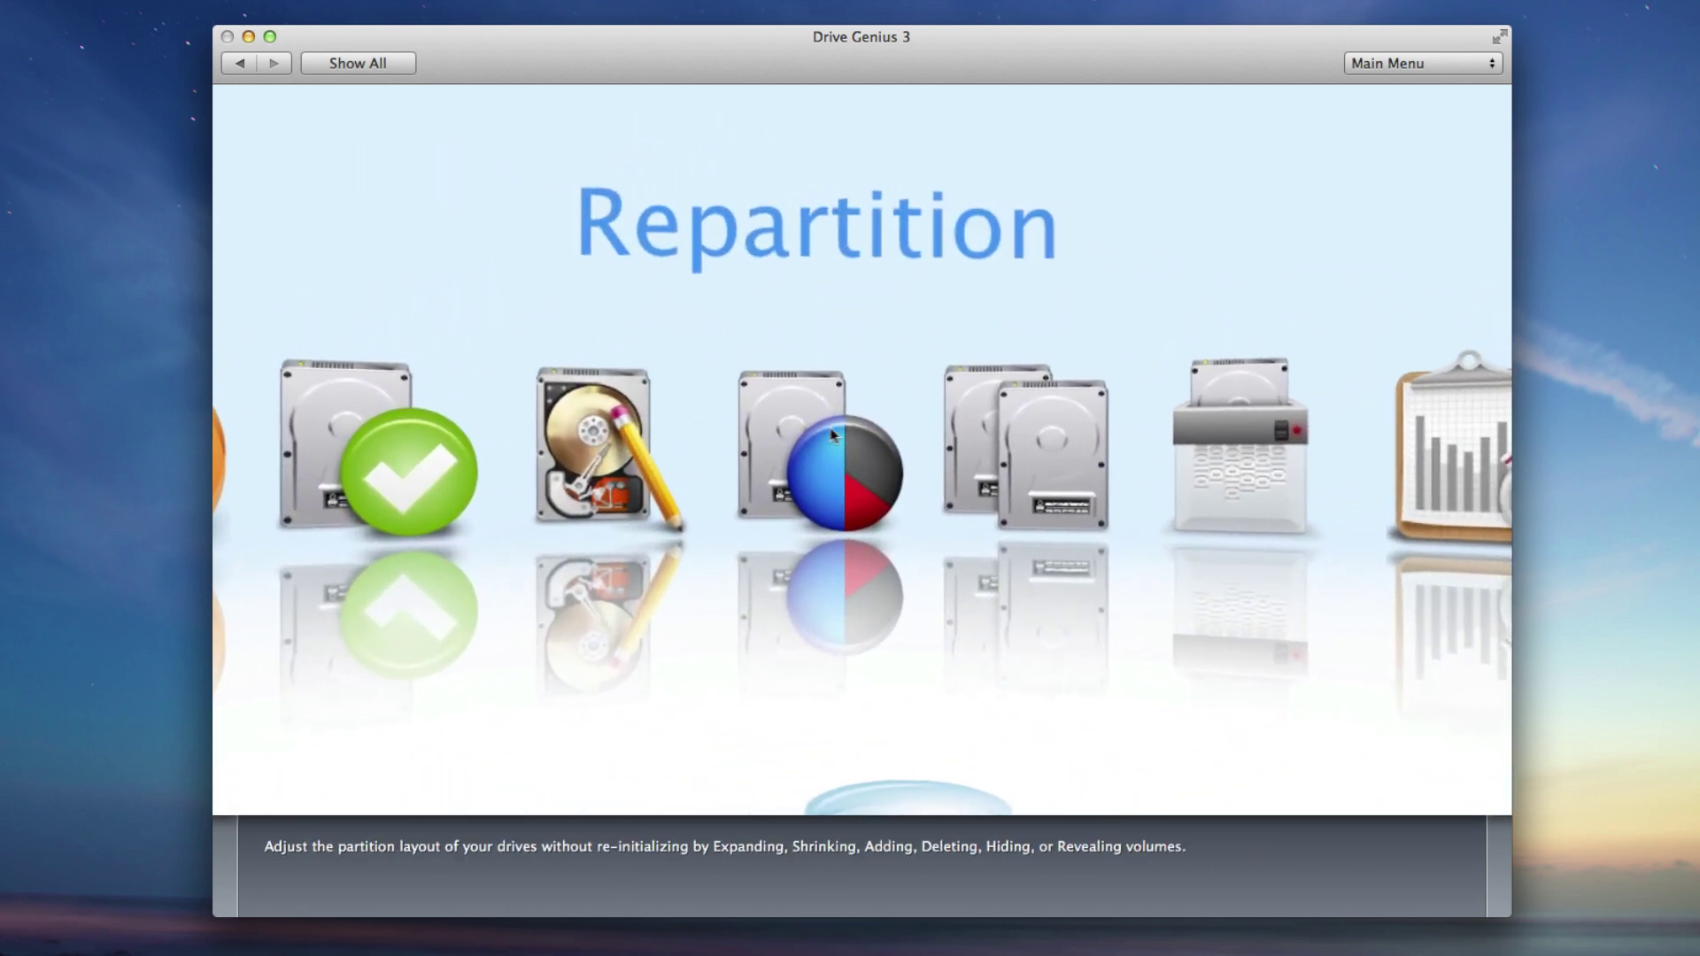
pyautogui.moveTo(861, 435)
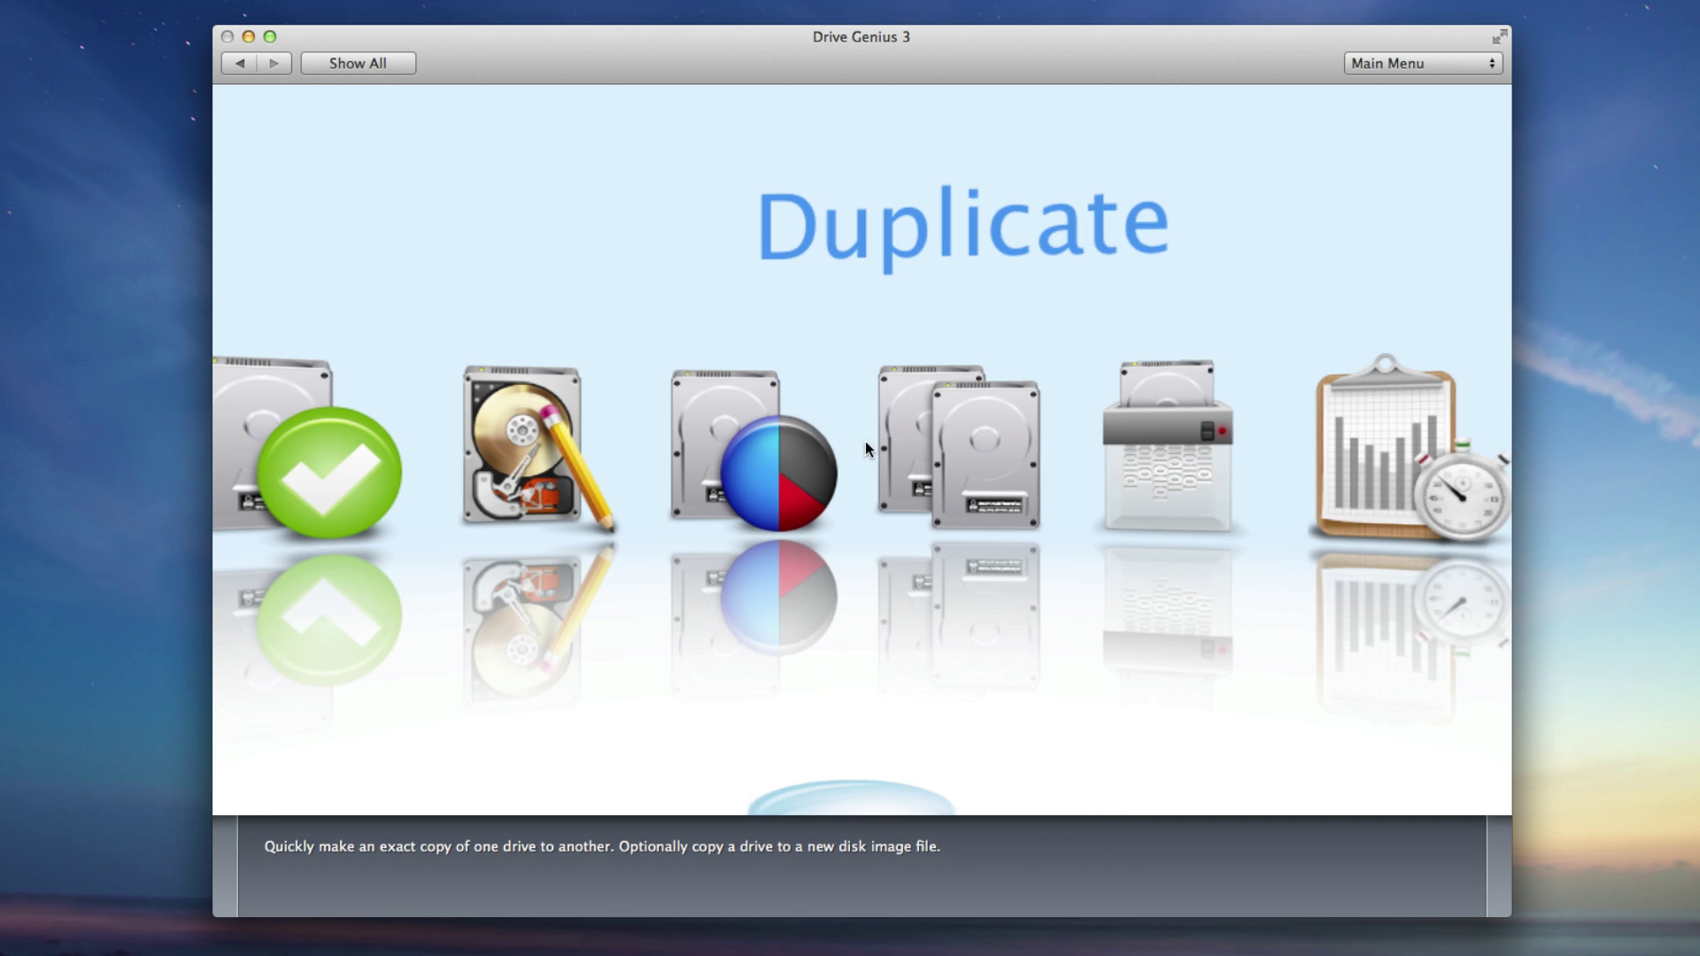
pyautogui.moveTo(1172, 500)
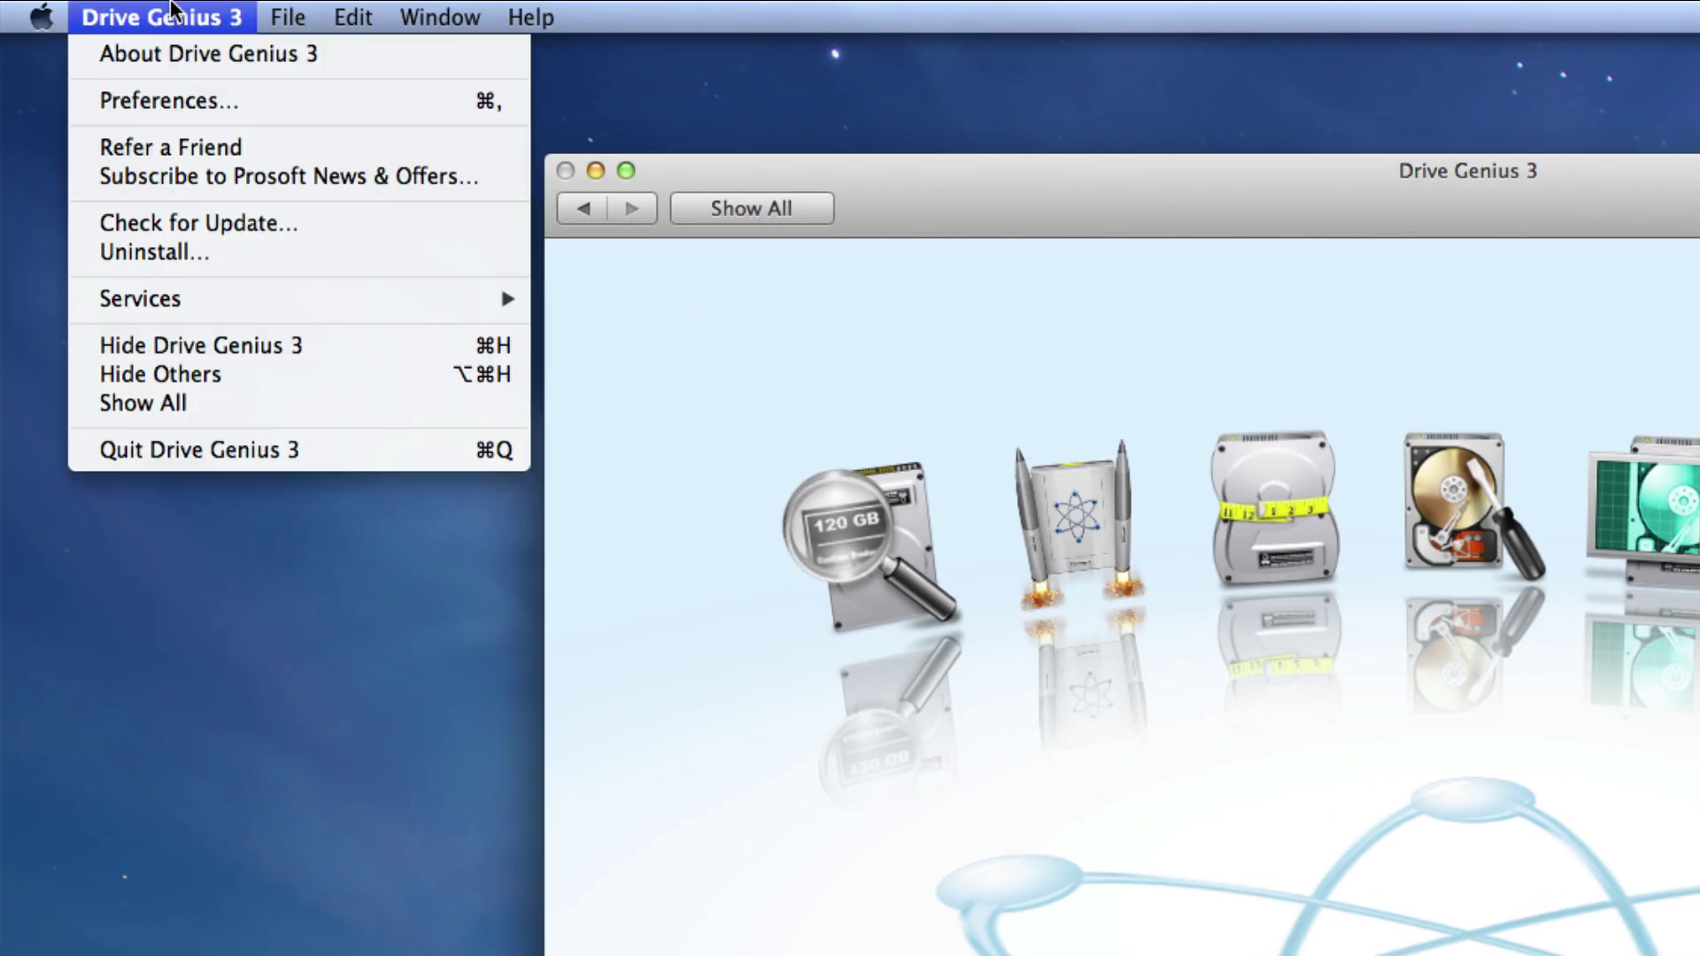
pyautogui.click(181, 105)
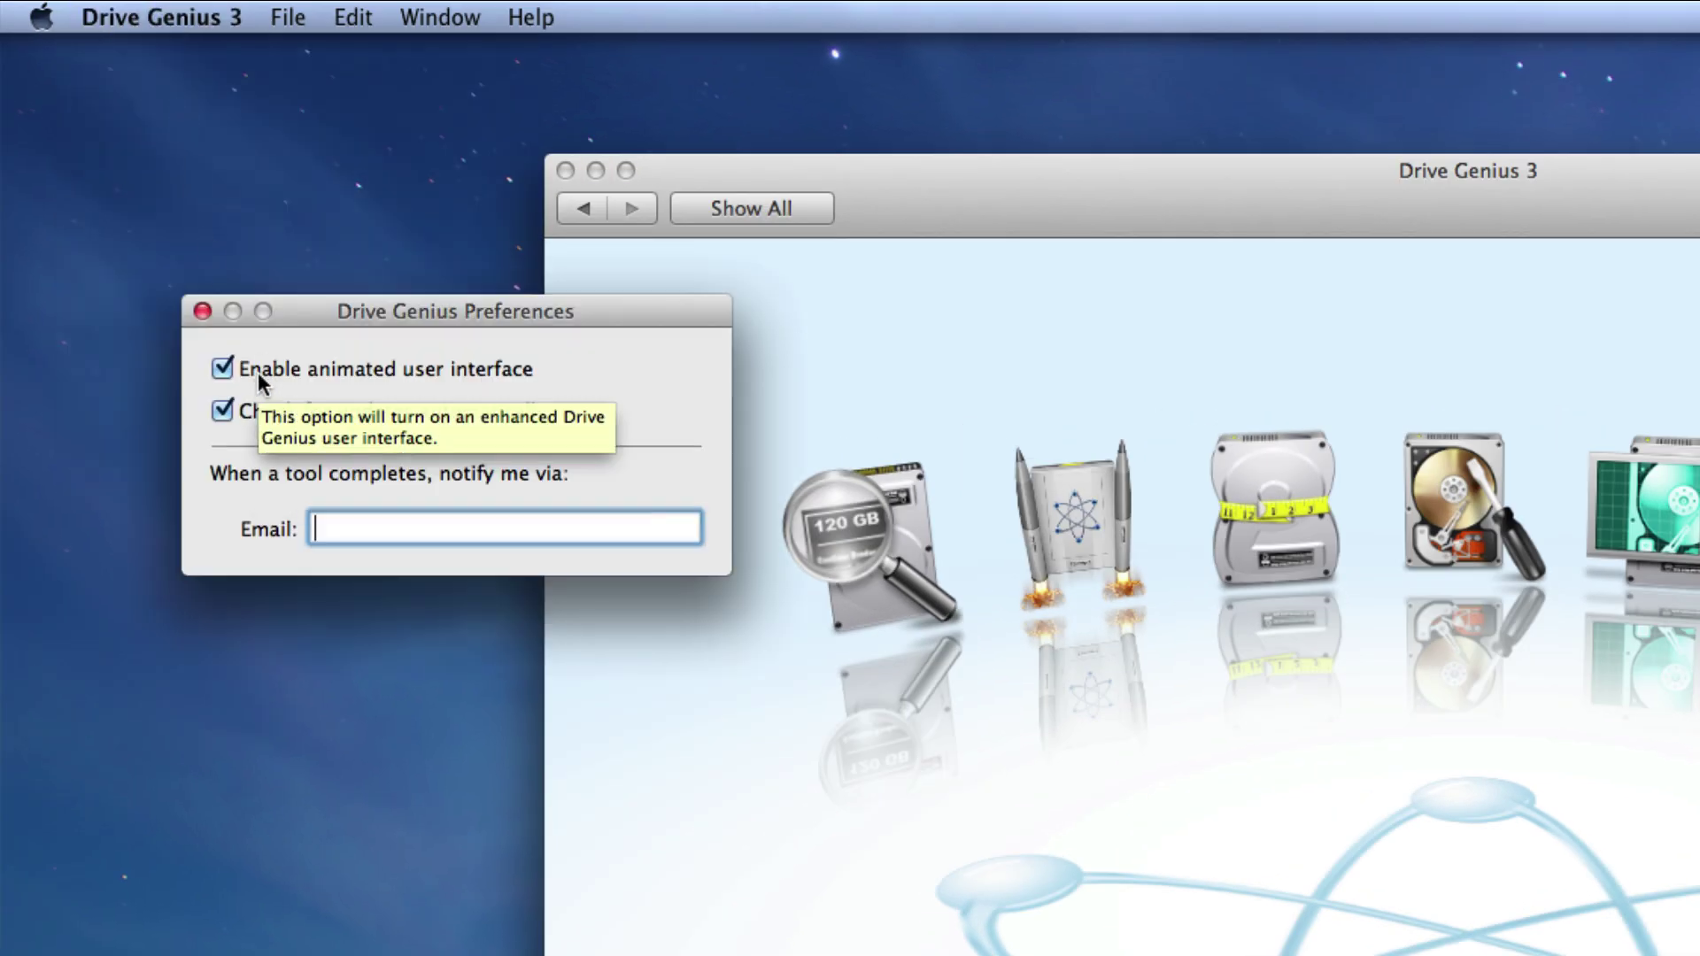
pyautogui.click(258, 371)
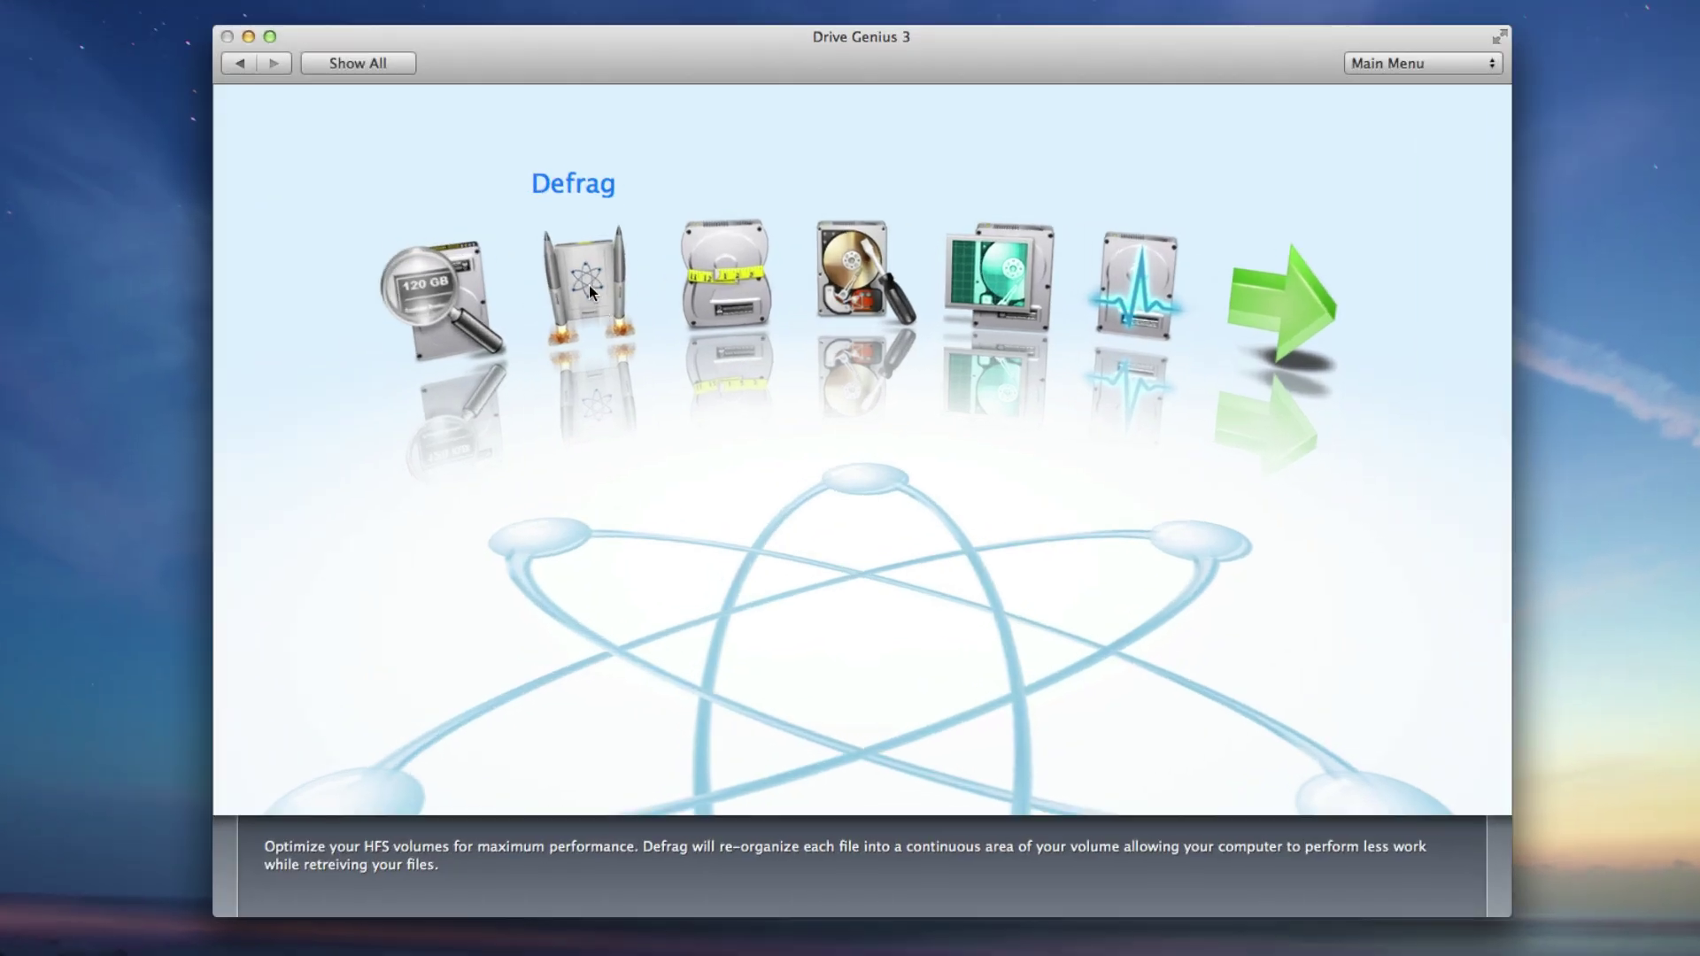
# Open Defrag for Macintosh HD and scroll its fragmentation map, showing 32% fragmented
pyautogui.click(631, 305)
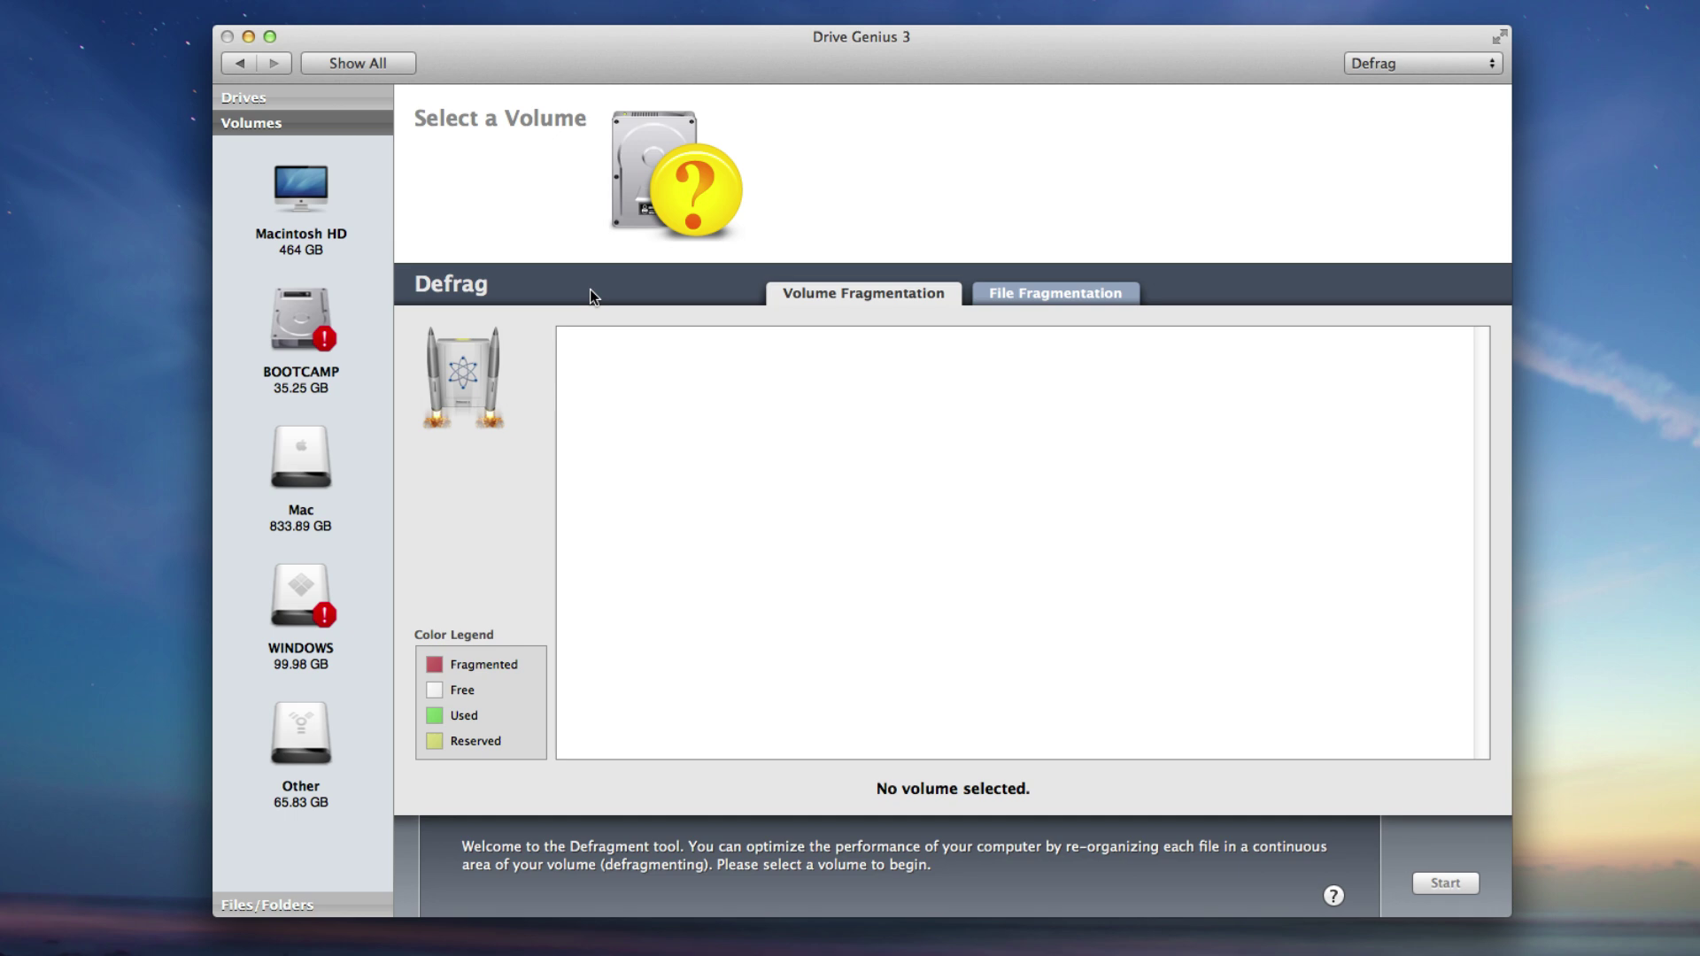
pyautogui.click(301, 190)
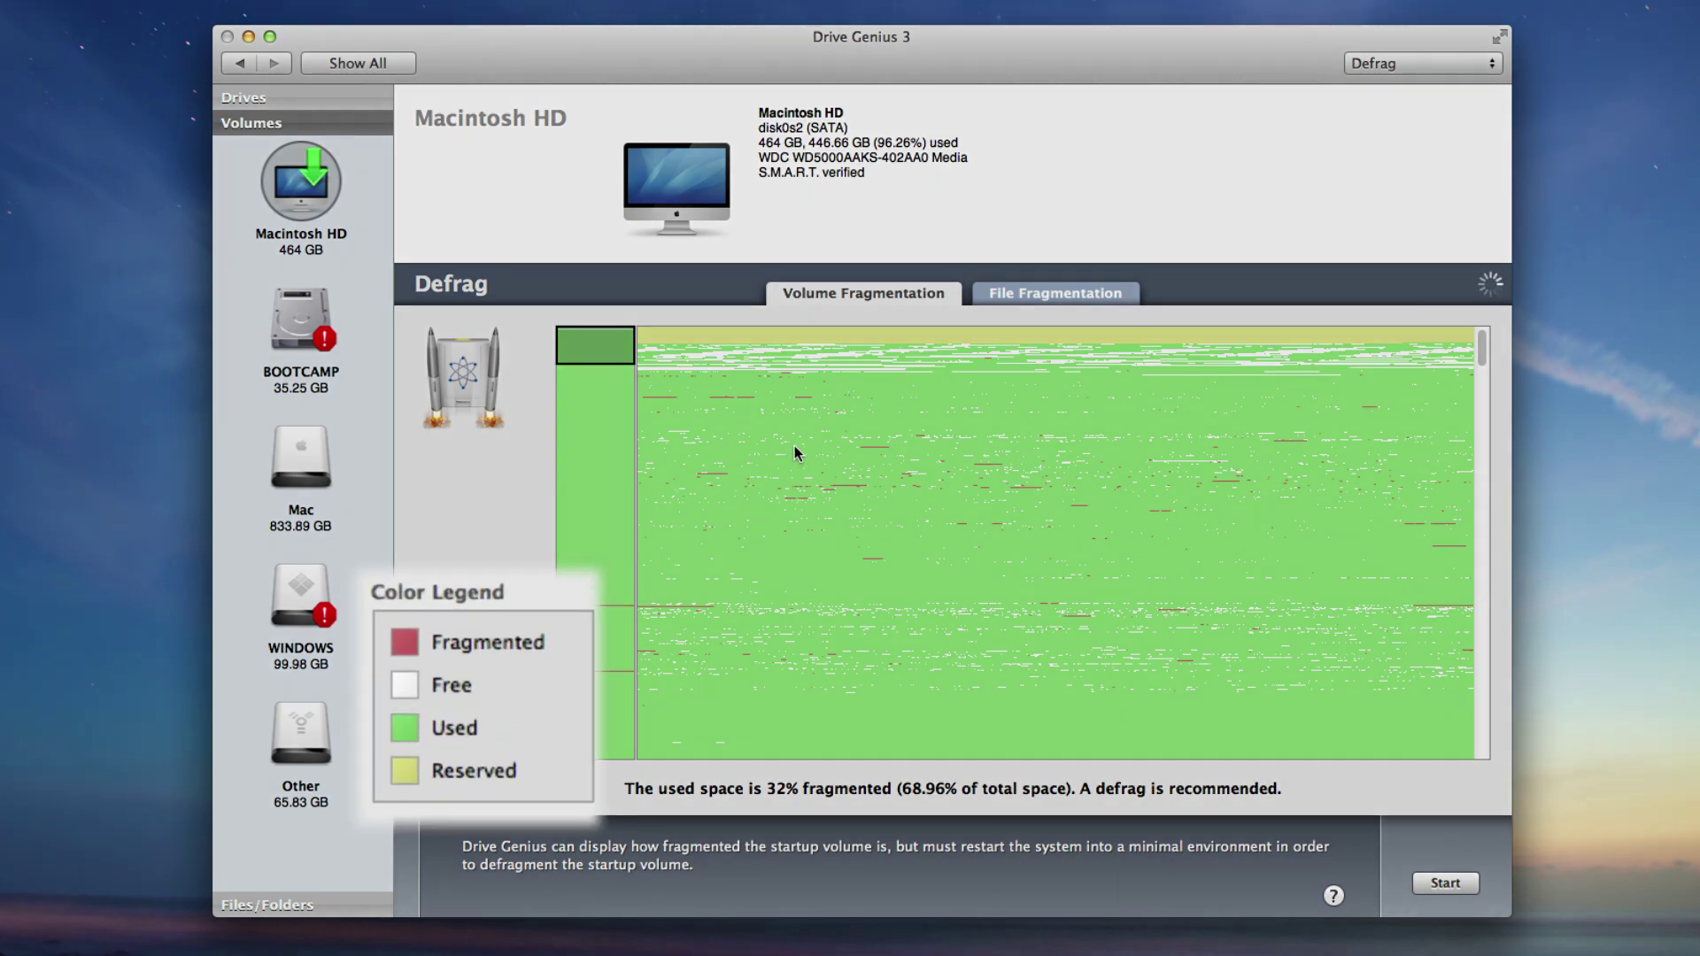
pyautogui.scroll(-5, 783, 429)
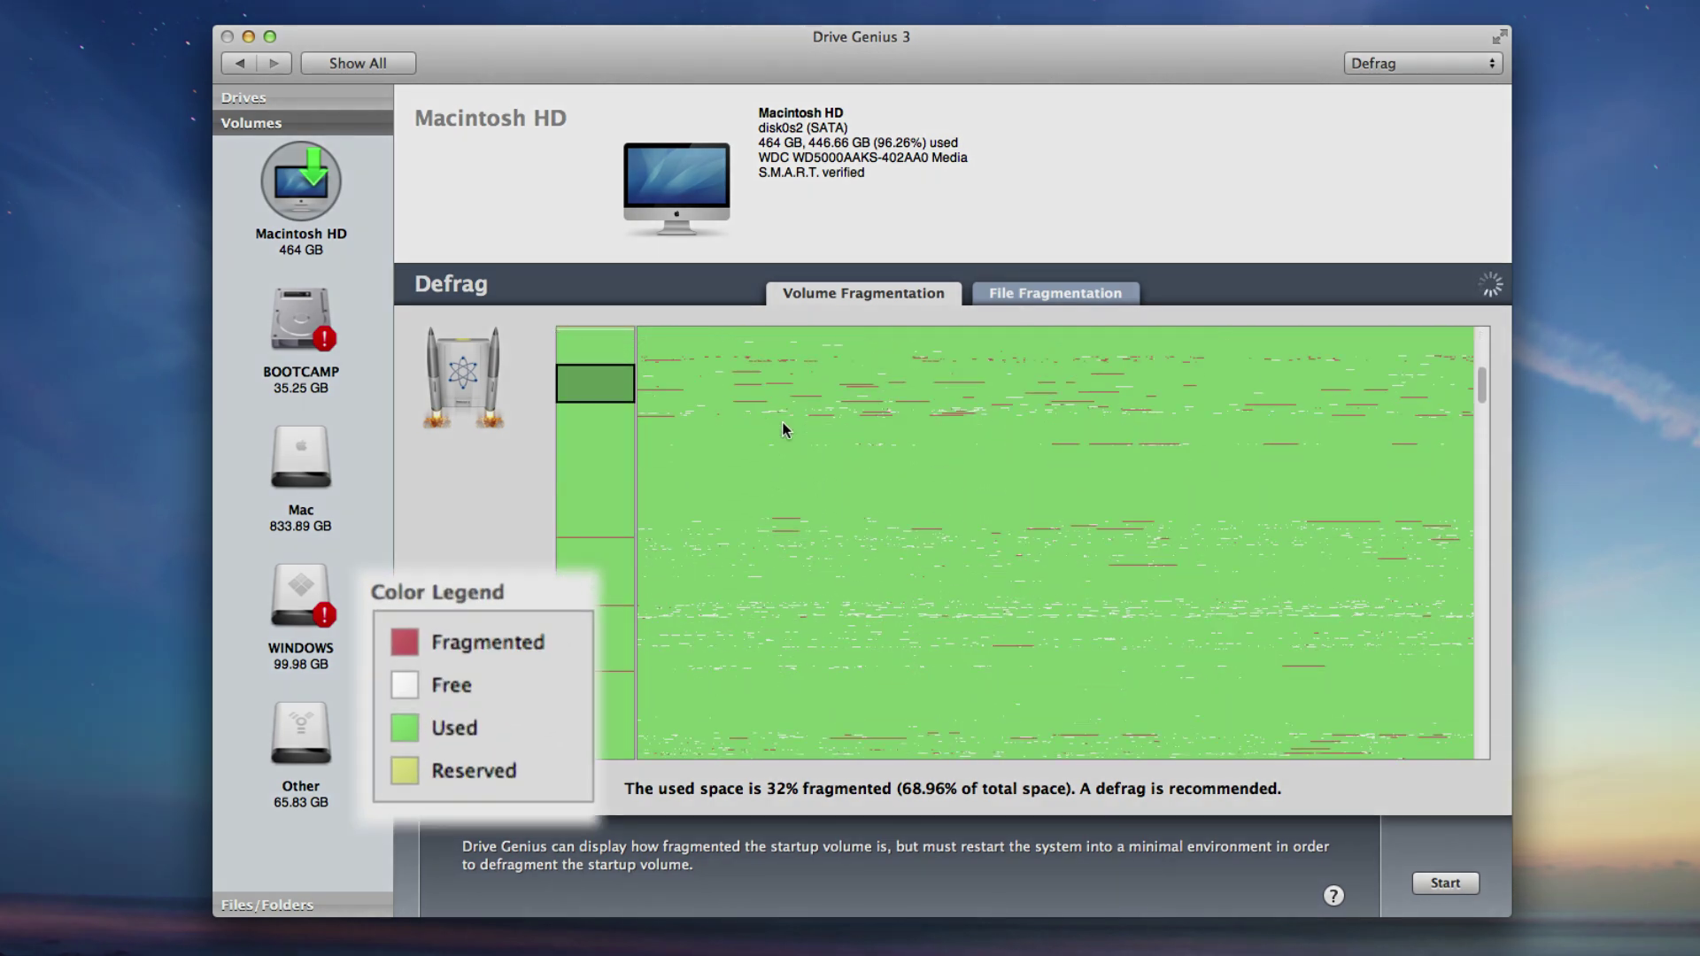
pyautogui.scroll(-3, 784, 429)
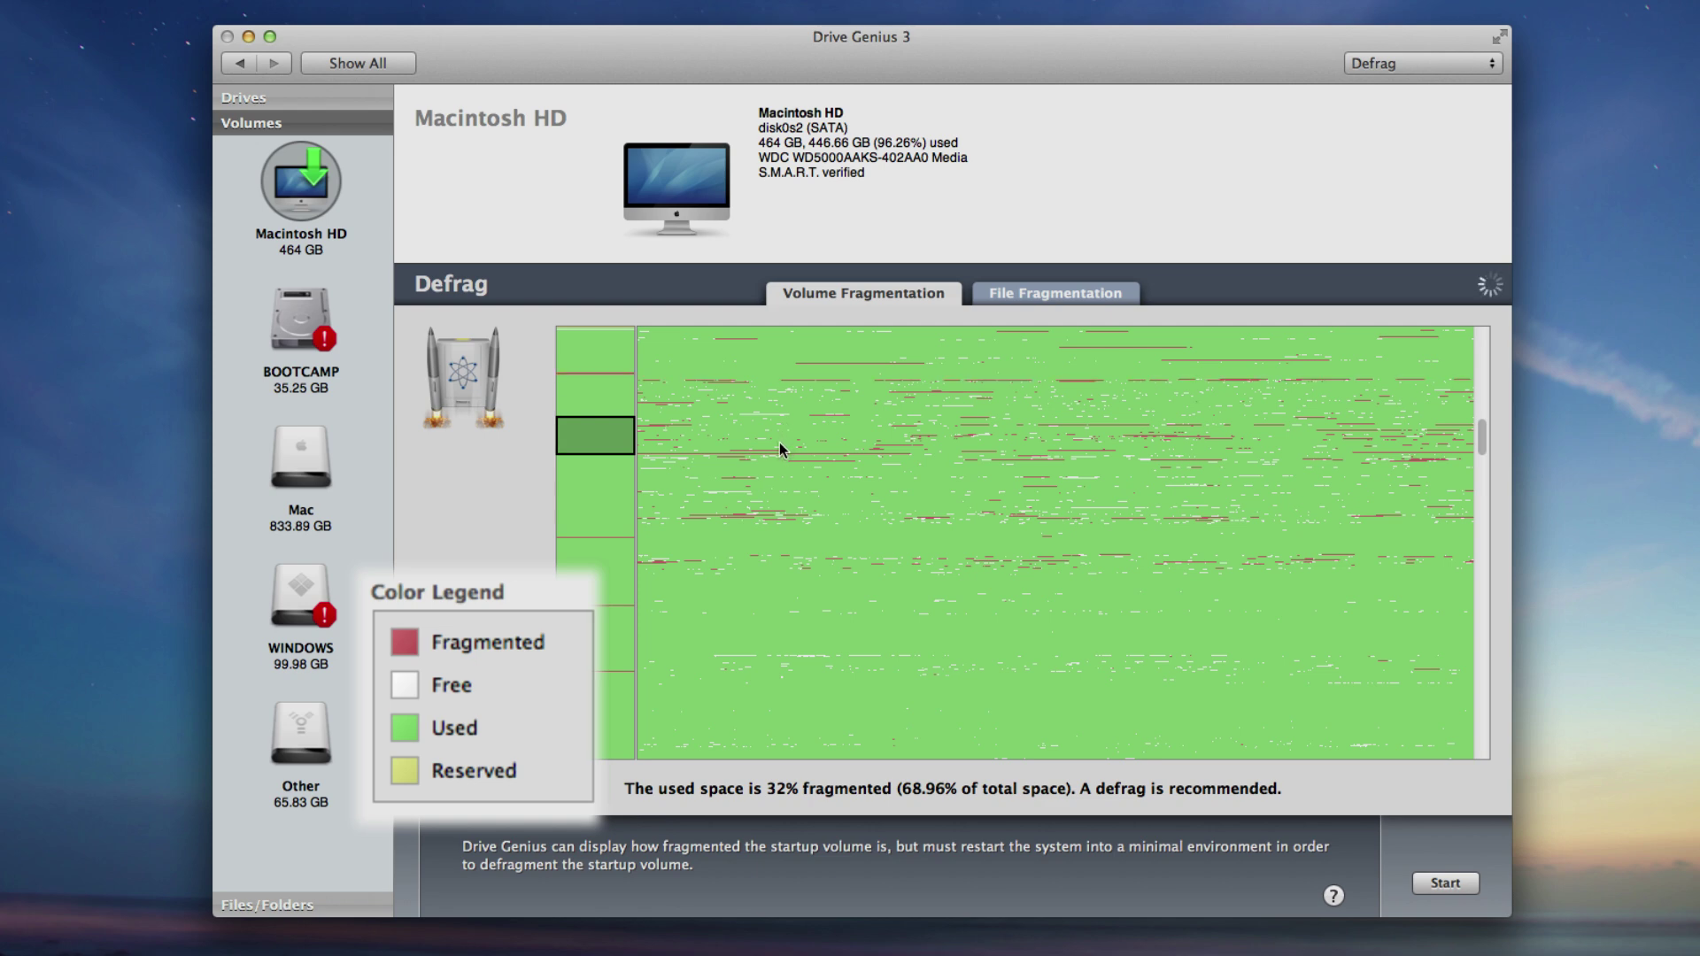
pyautogui.scroll(2, 775, 455)
pyautogui.scroll(2, 775, 457)
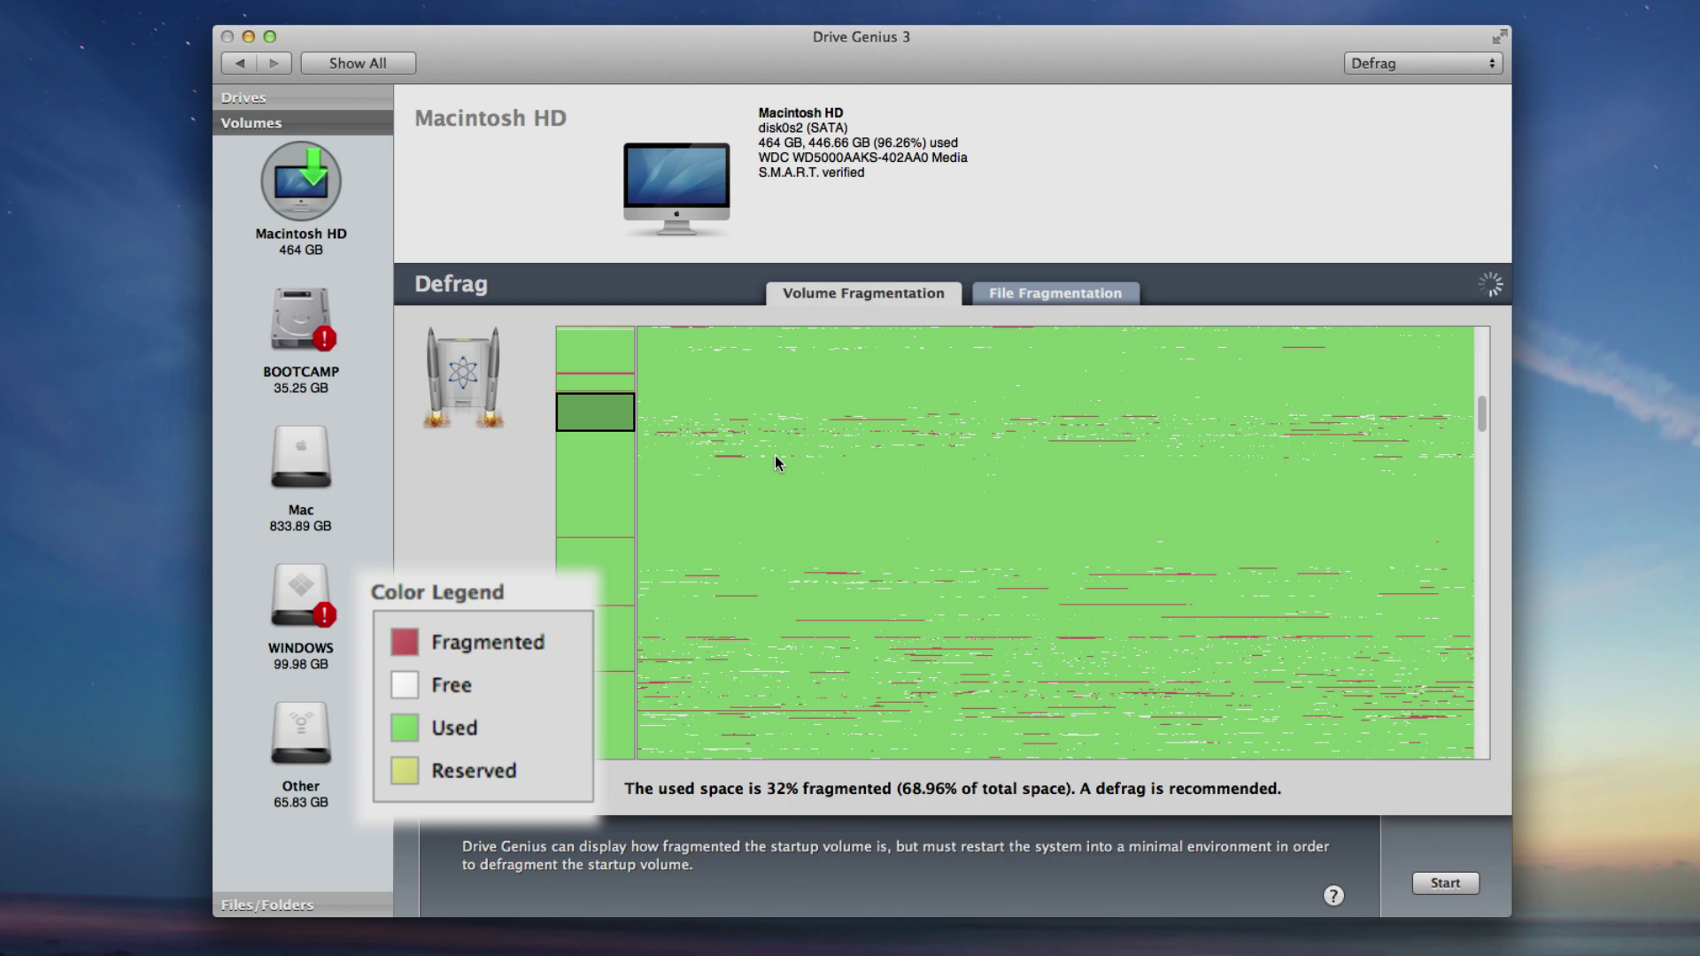
pyautogui.scroll(5, 775, 457)
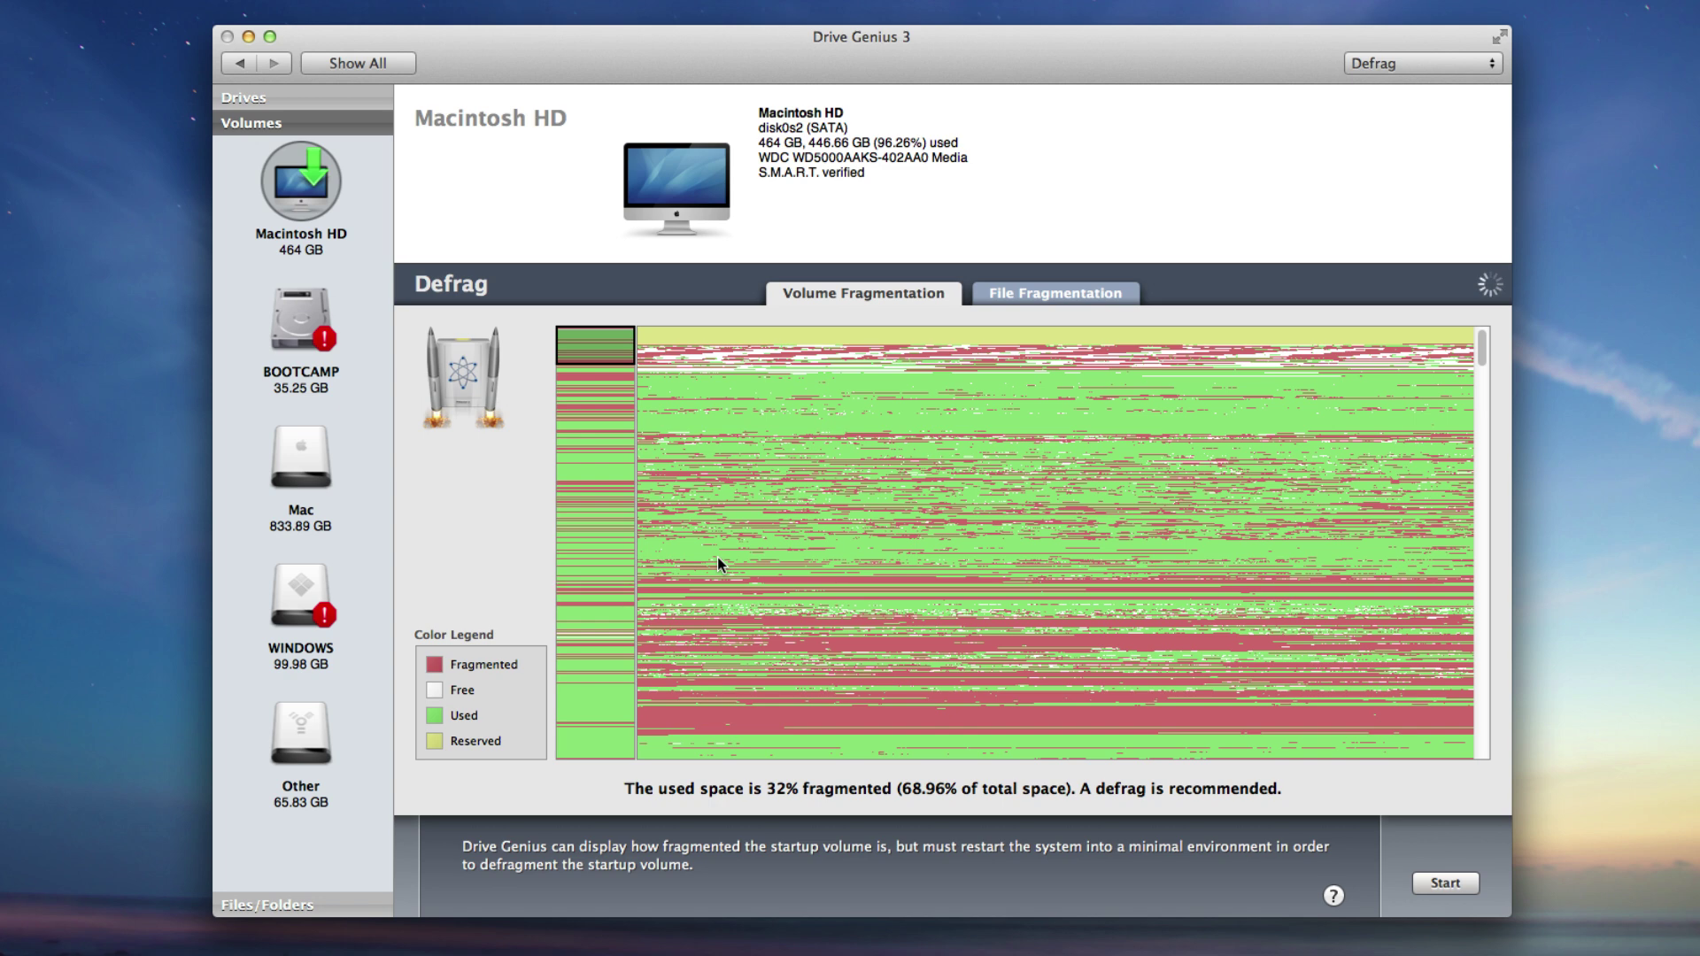
pyautogui.scroll(-5, 858, 472)
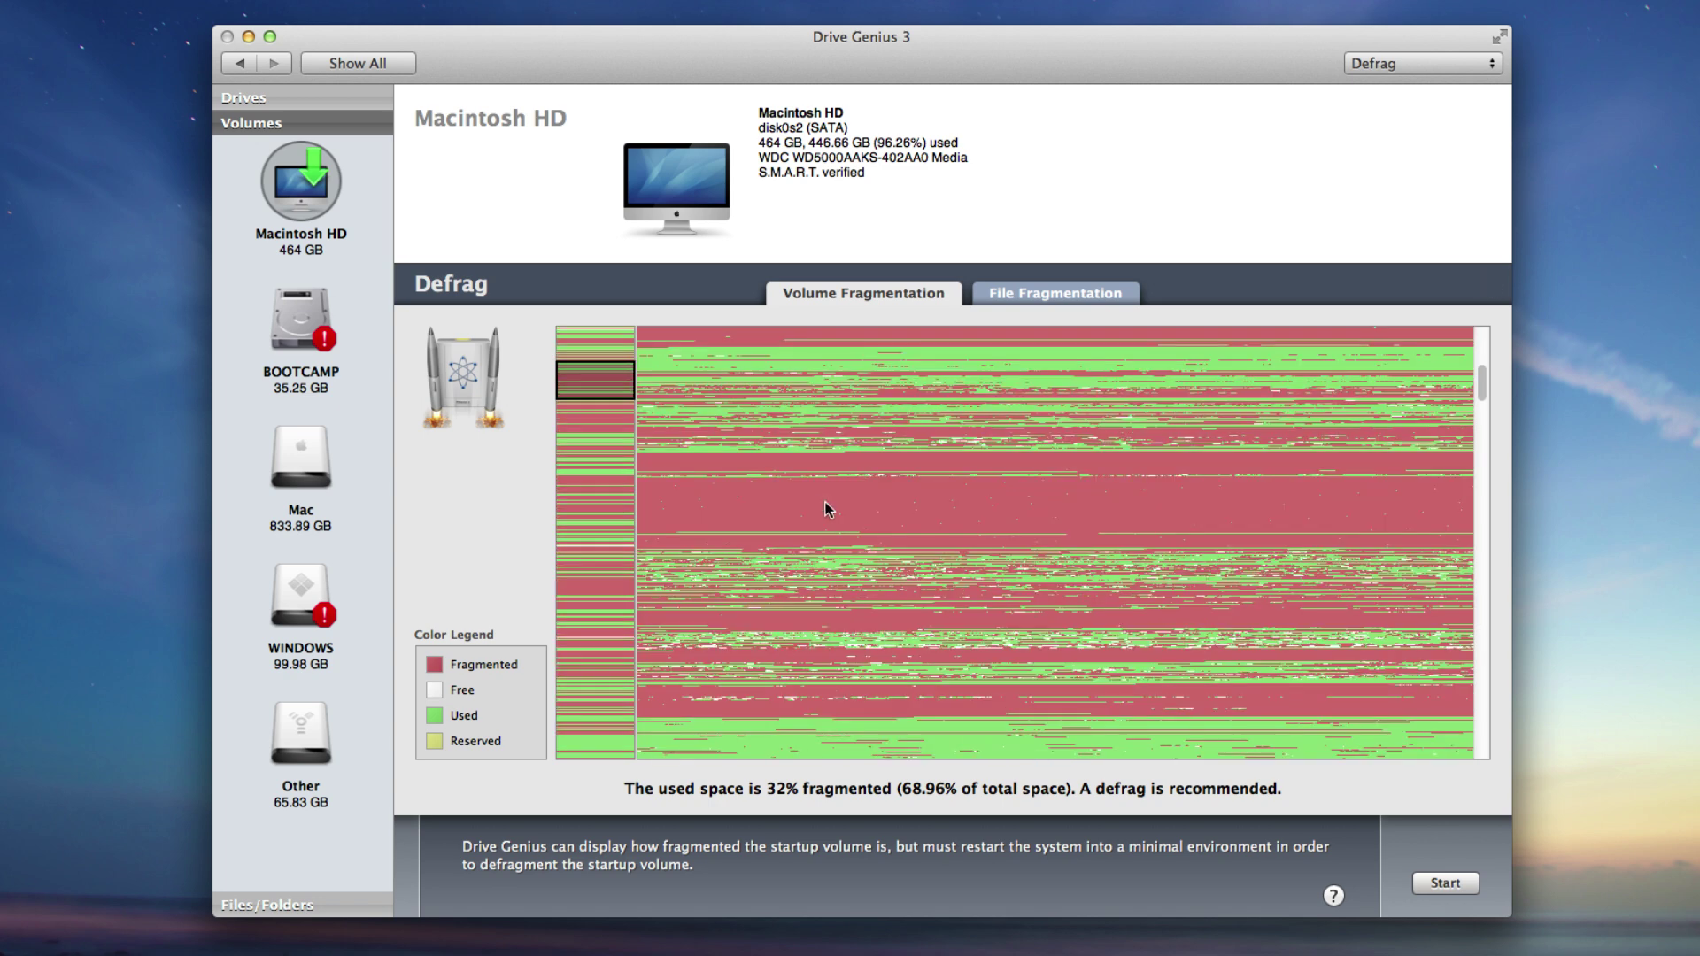
# Select the Other volume and drag through its 3%-fragmented map
pyautogui.click(298, 736)
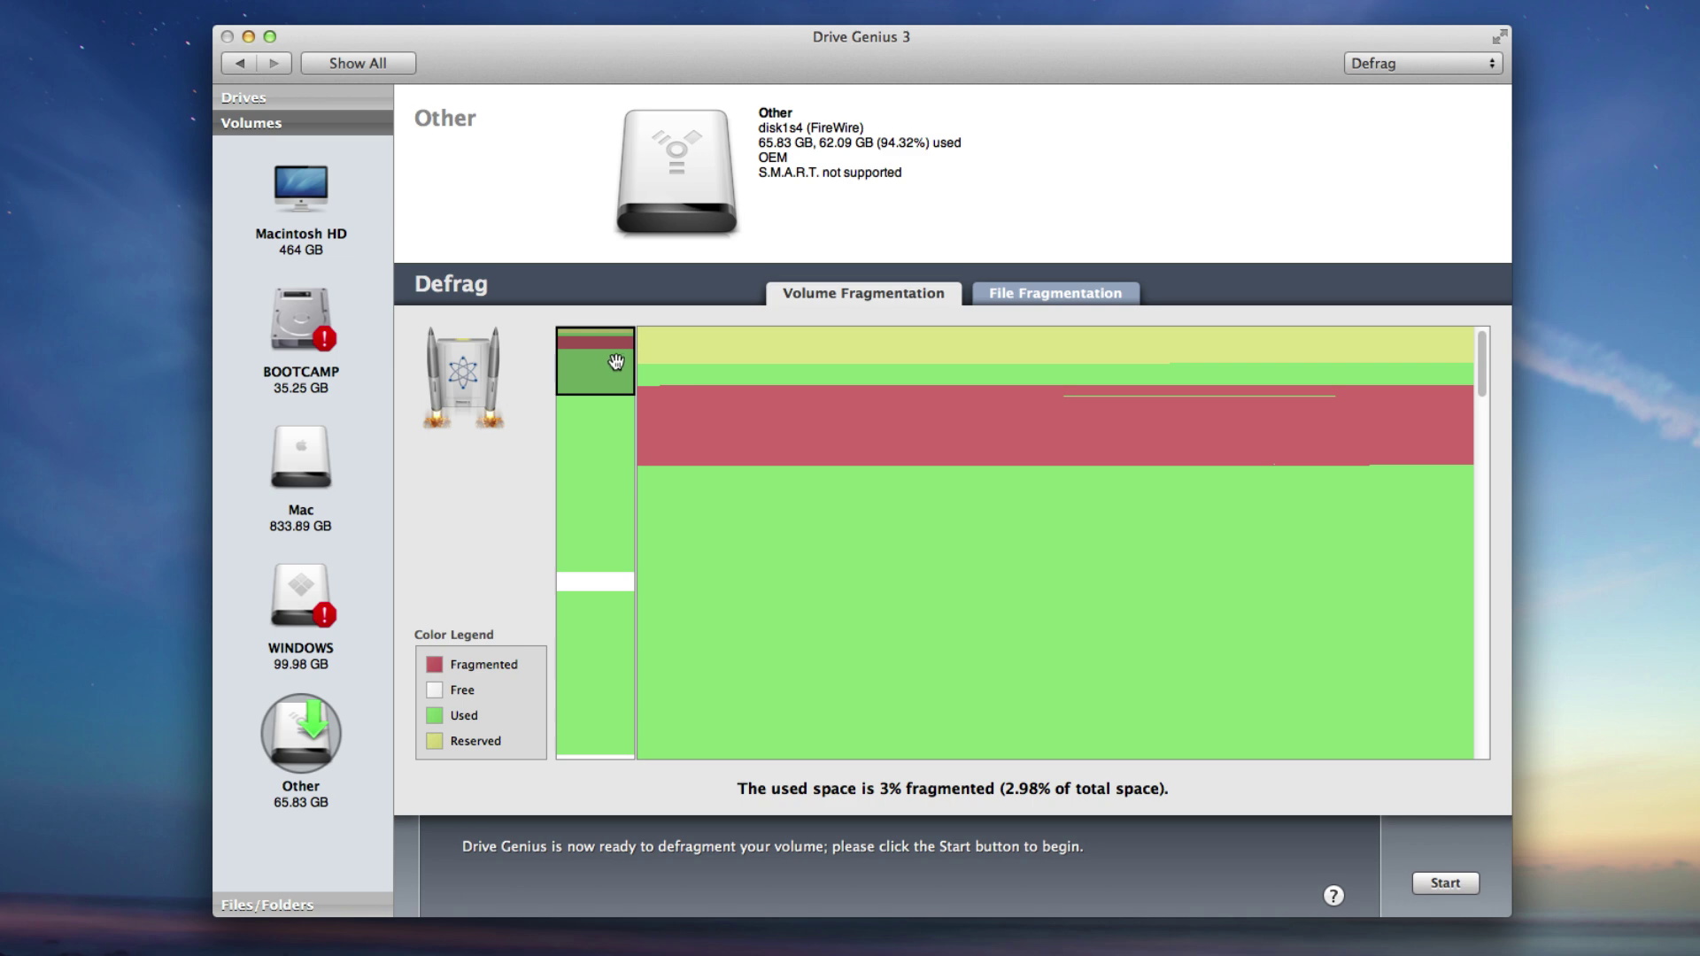
pyautogui.moveTo(617, 361); pyautogui.dragTo(602, 438)
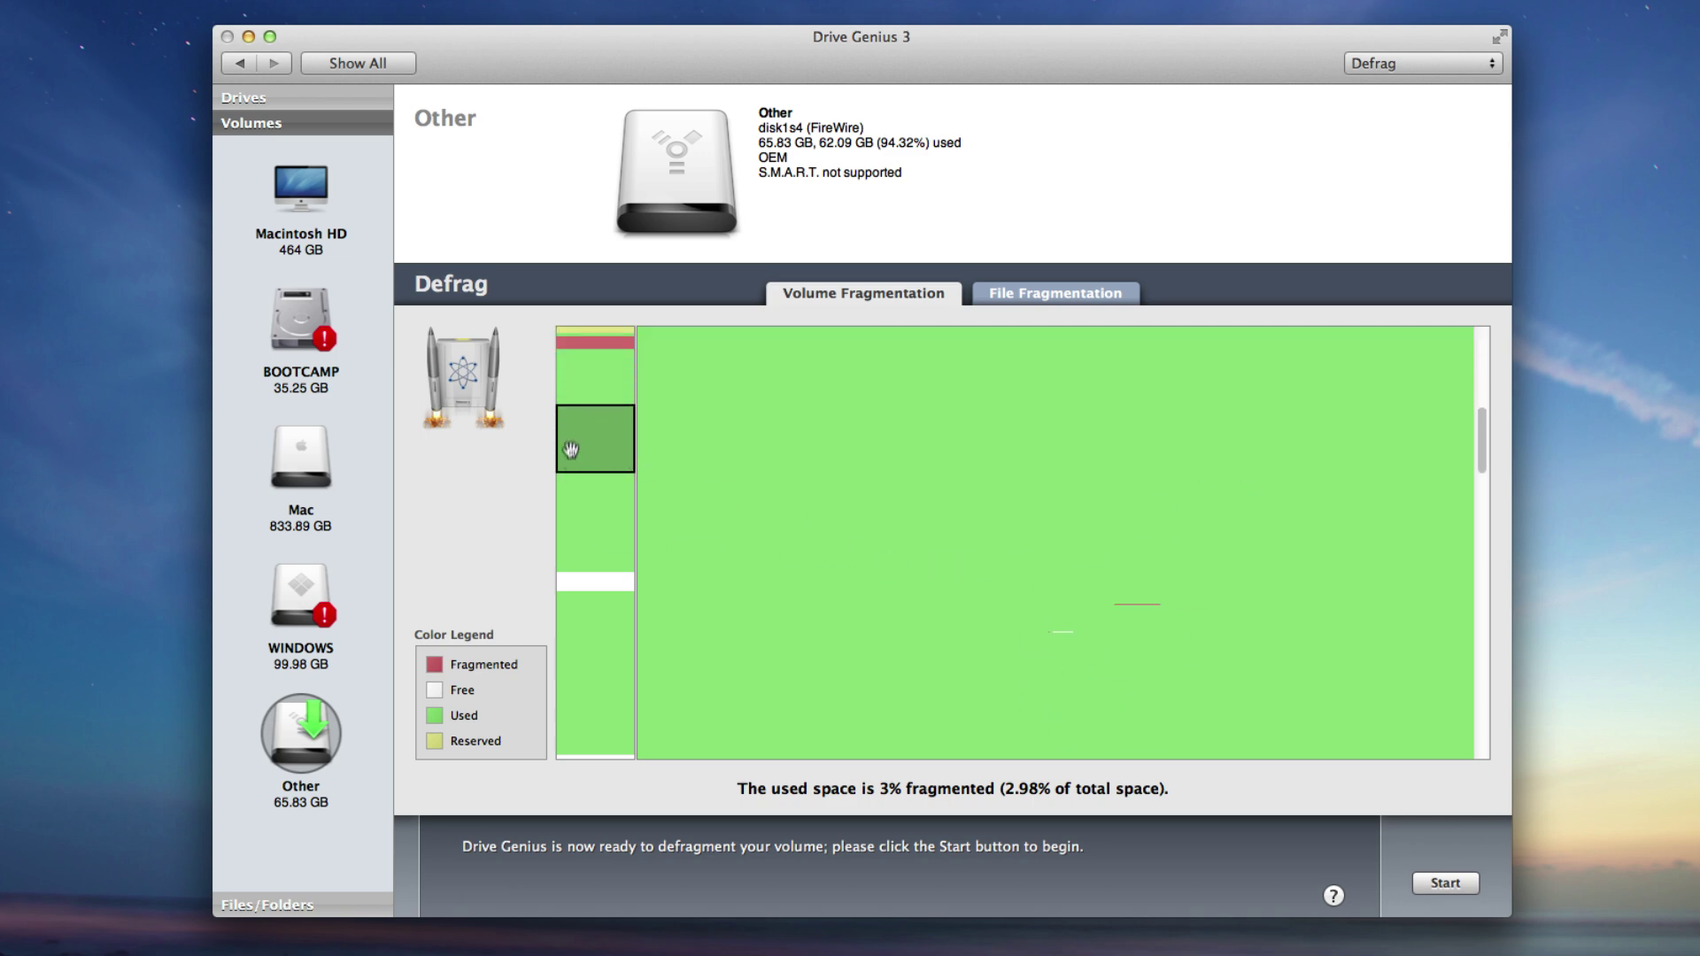
pyautogui.moveTo(589, 443); pyautogui.dragTo(601, 359)
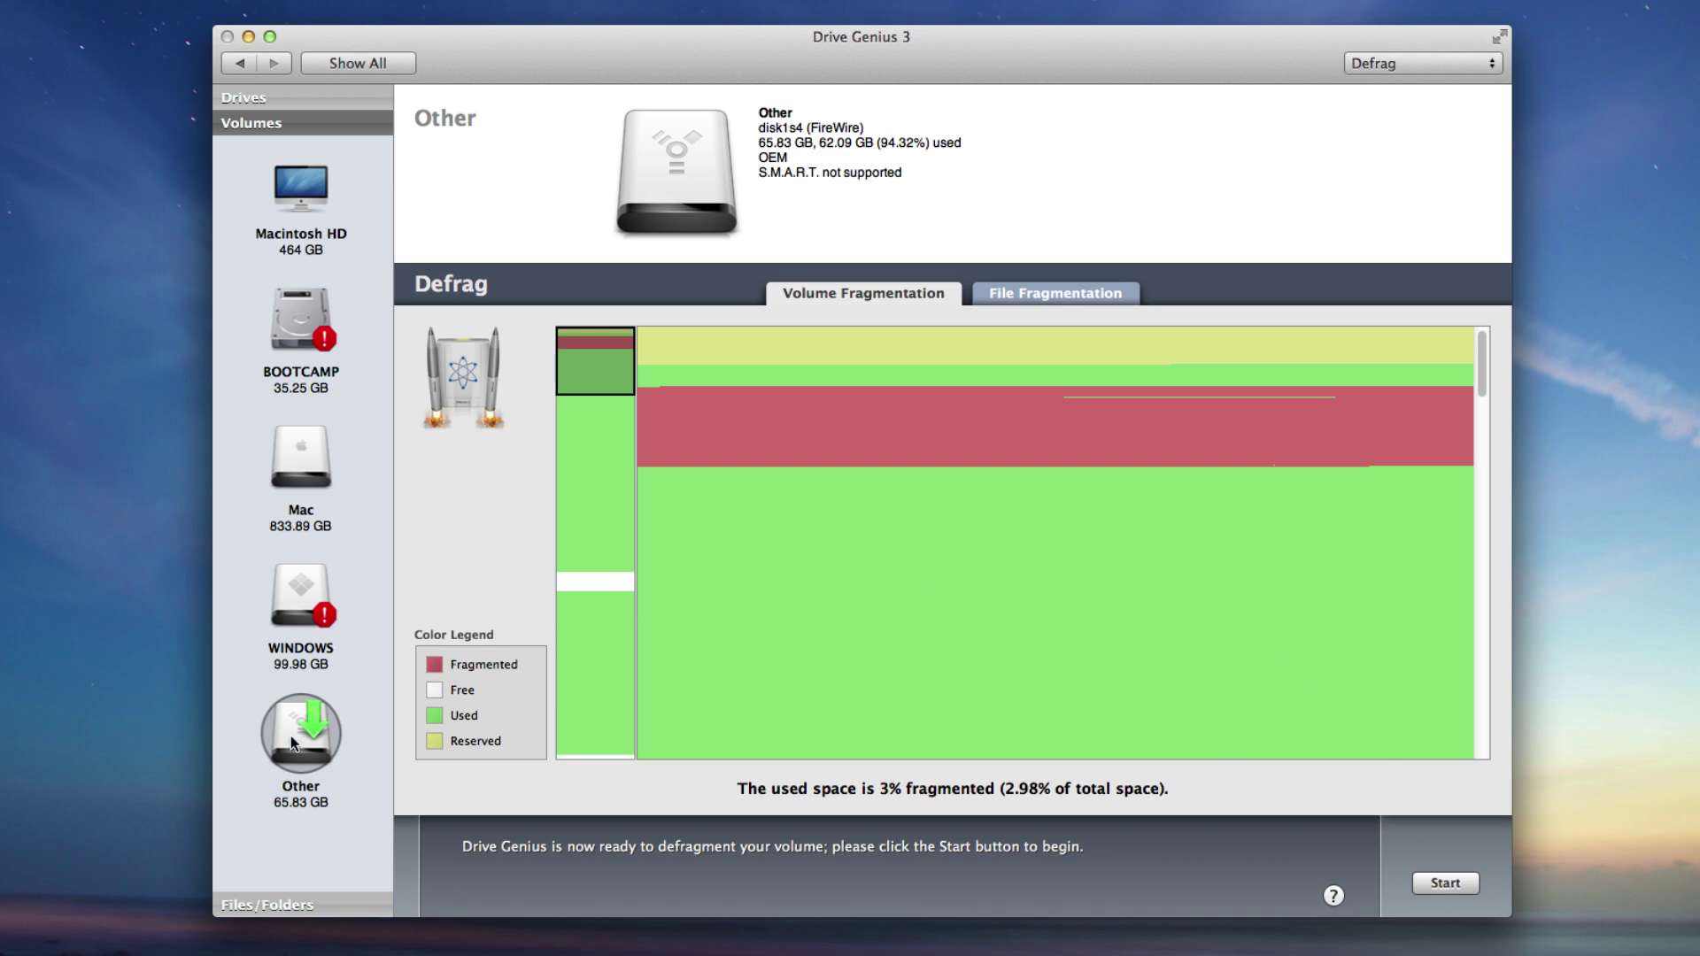
# Start defragmenting the Other volume, choosing Check Disk and Defrag in the warning
pyautogui.click(1466, 886)
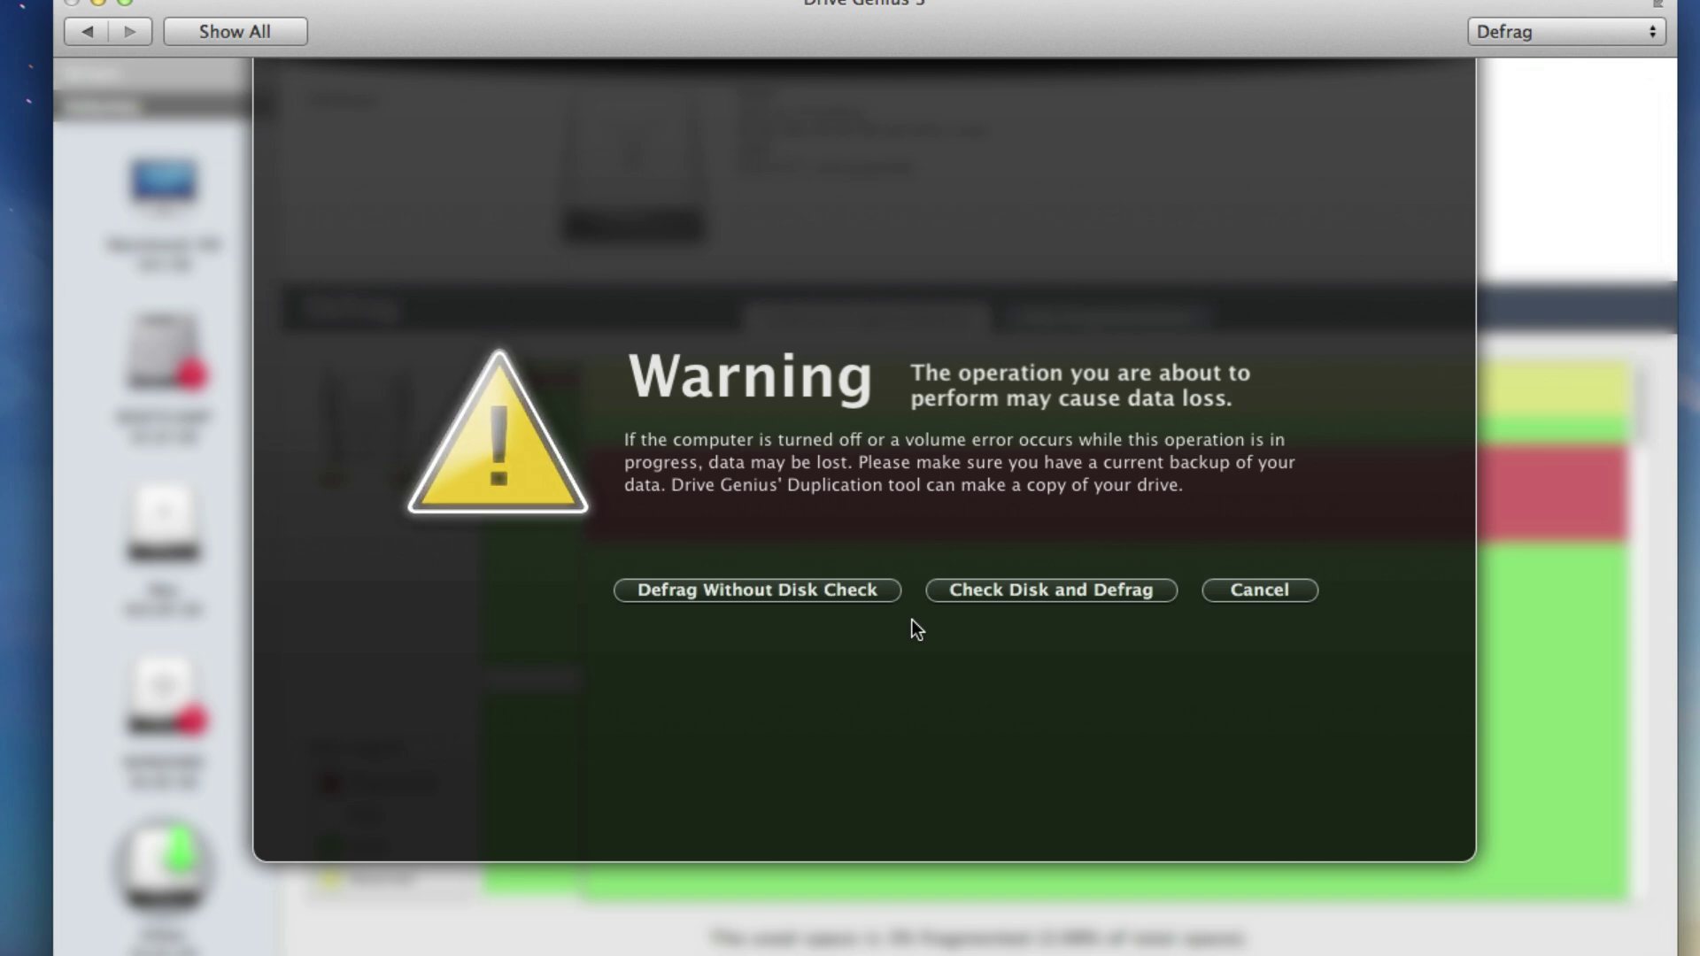
pyautogui.click(1064, 593)
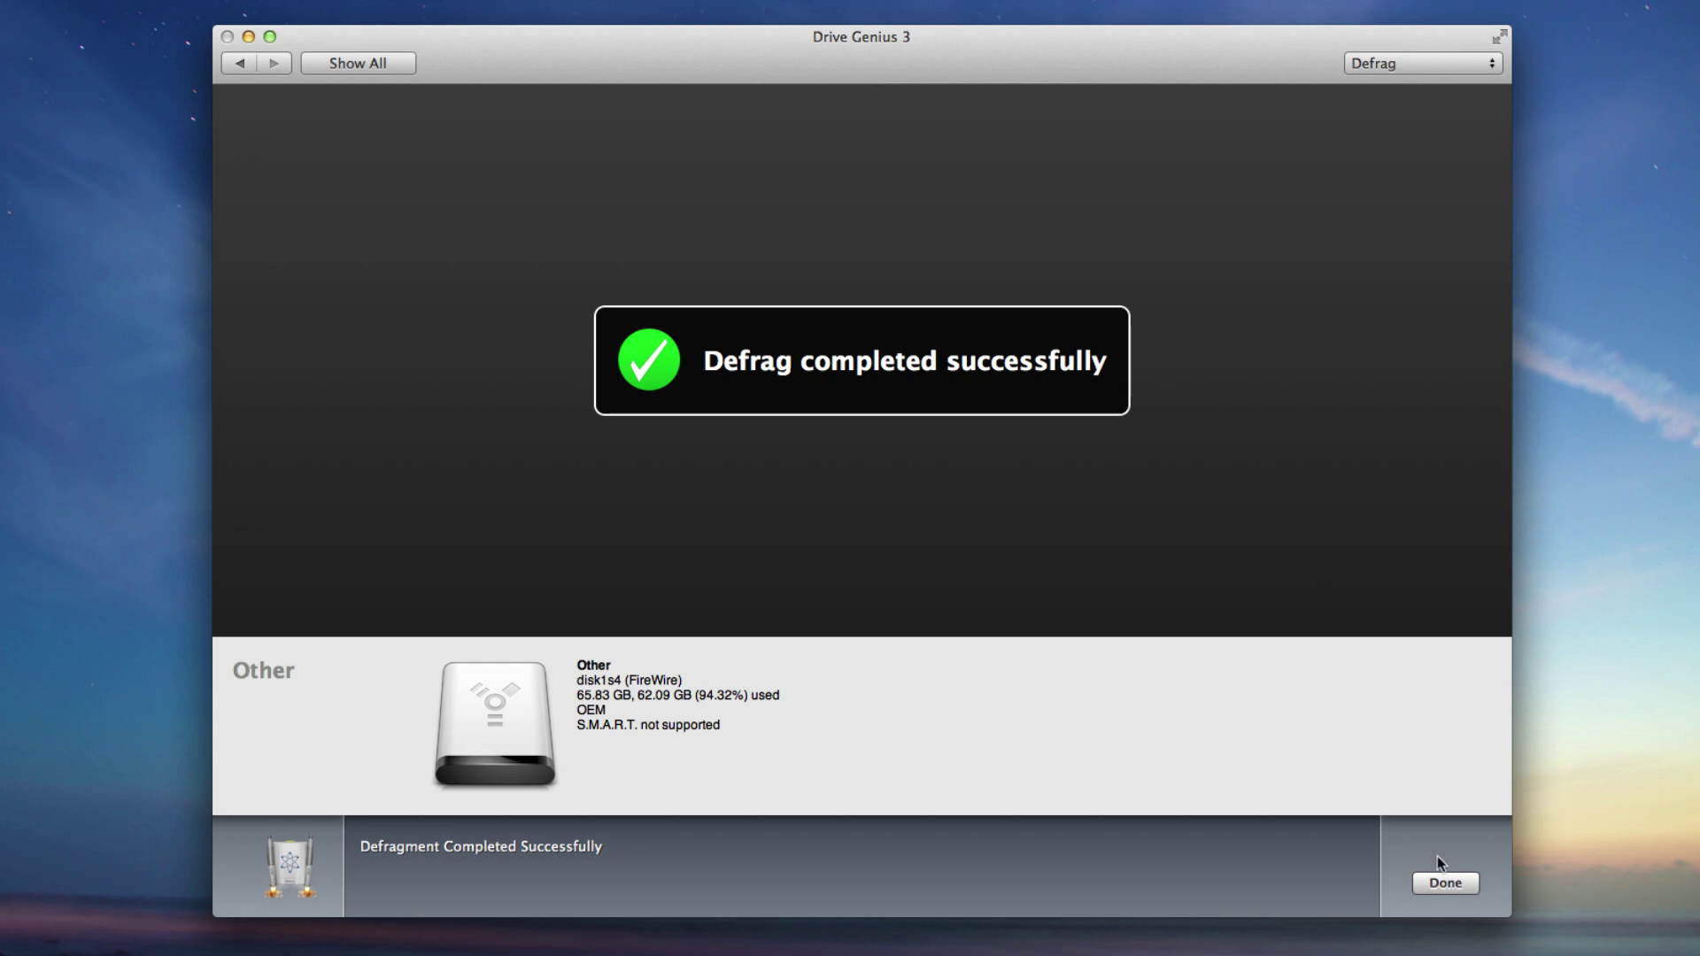
# Dismiss the completion message and drag the refreshed map to its free-space end and back
pyautogui.click(1450, 882)
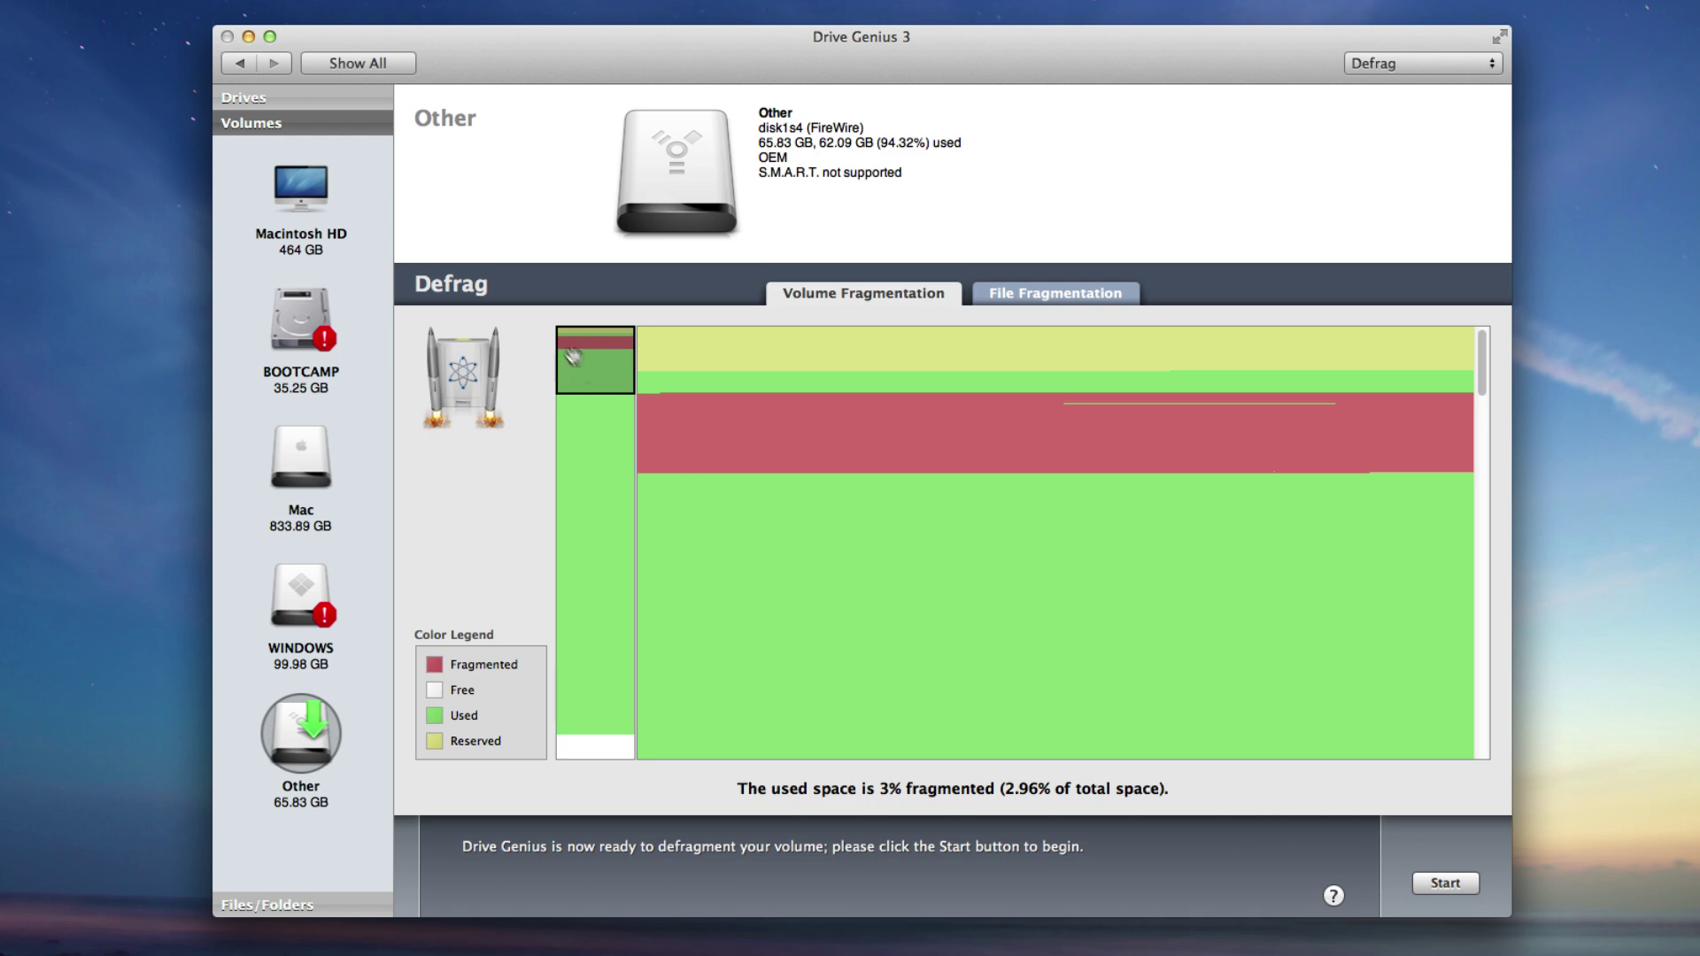
pyautogui.moveTo(575, 359); pyautogui.dragTo(599, 749)
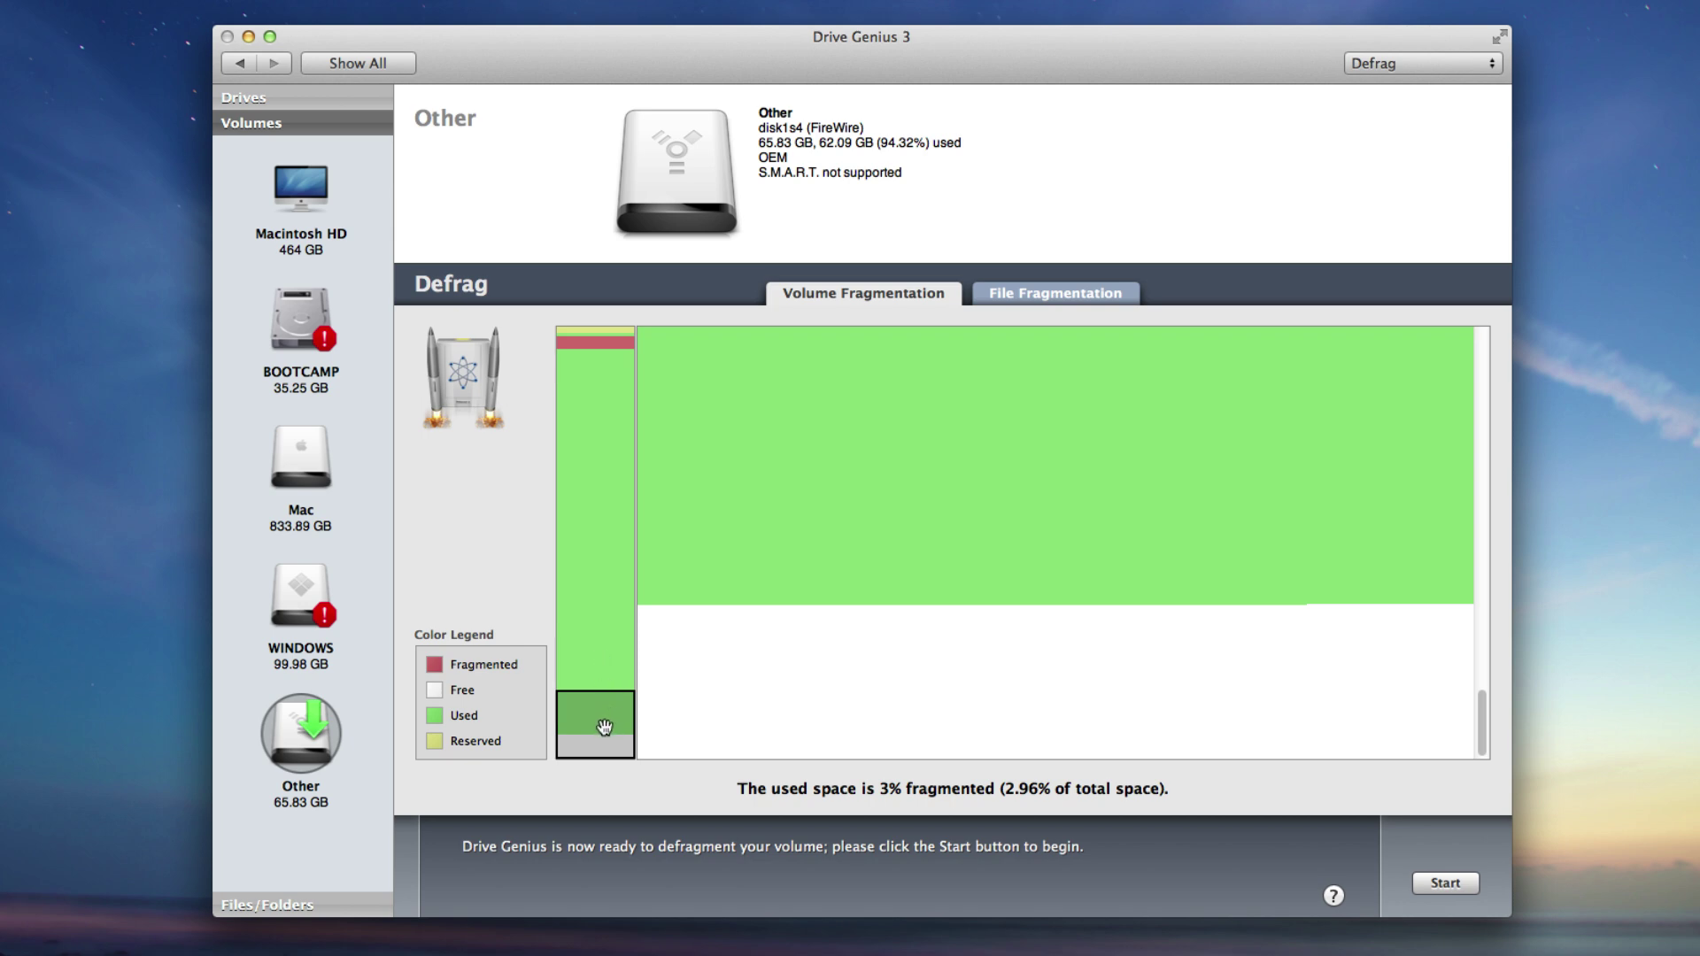
pyautogui.moveTo(599, 720); pyautogui.dragTo(572, 341)
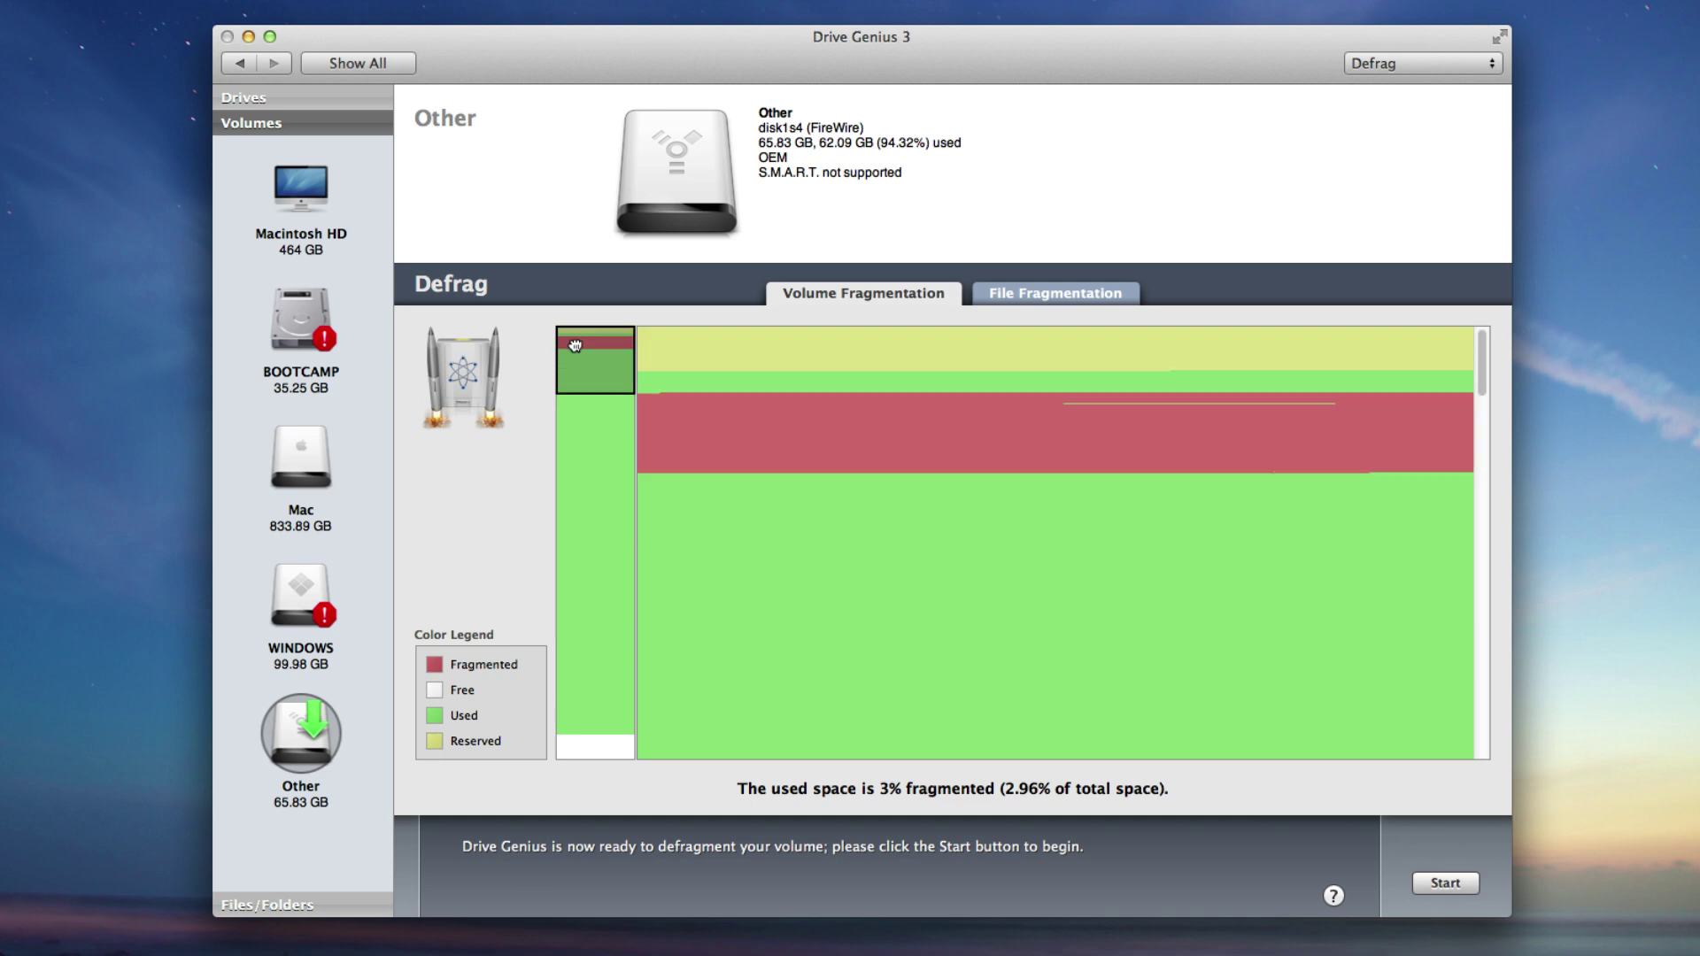
# List the fragmented files on the File Fragmentation tab, then return to Volume Fragmentation
pyautogui.click(1045, 296)
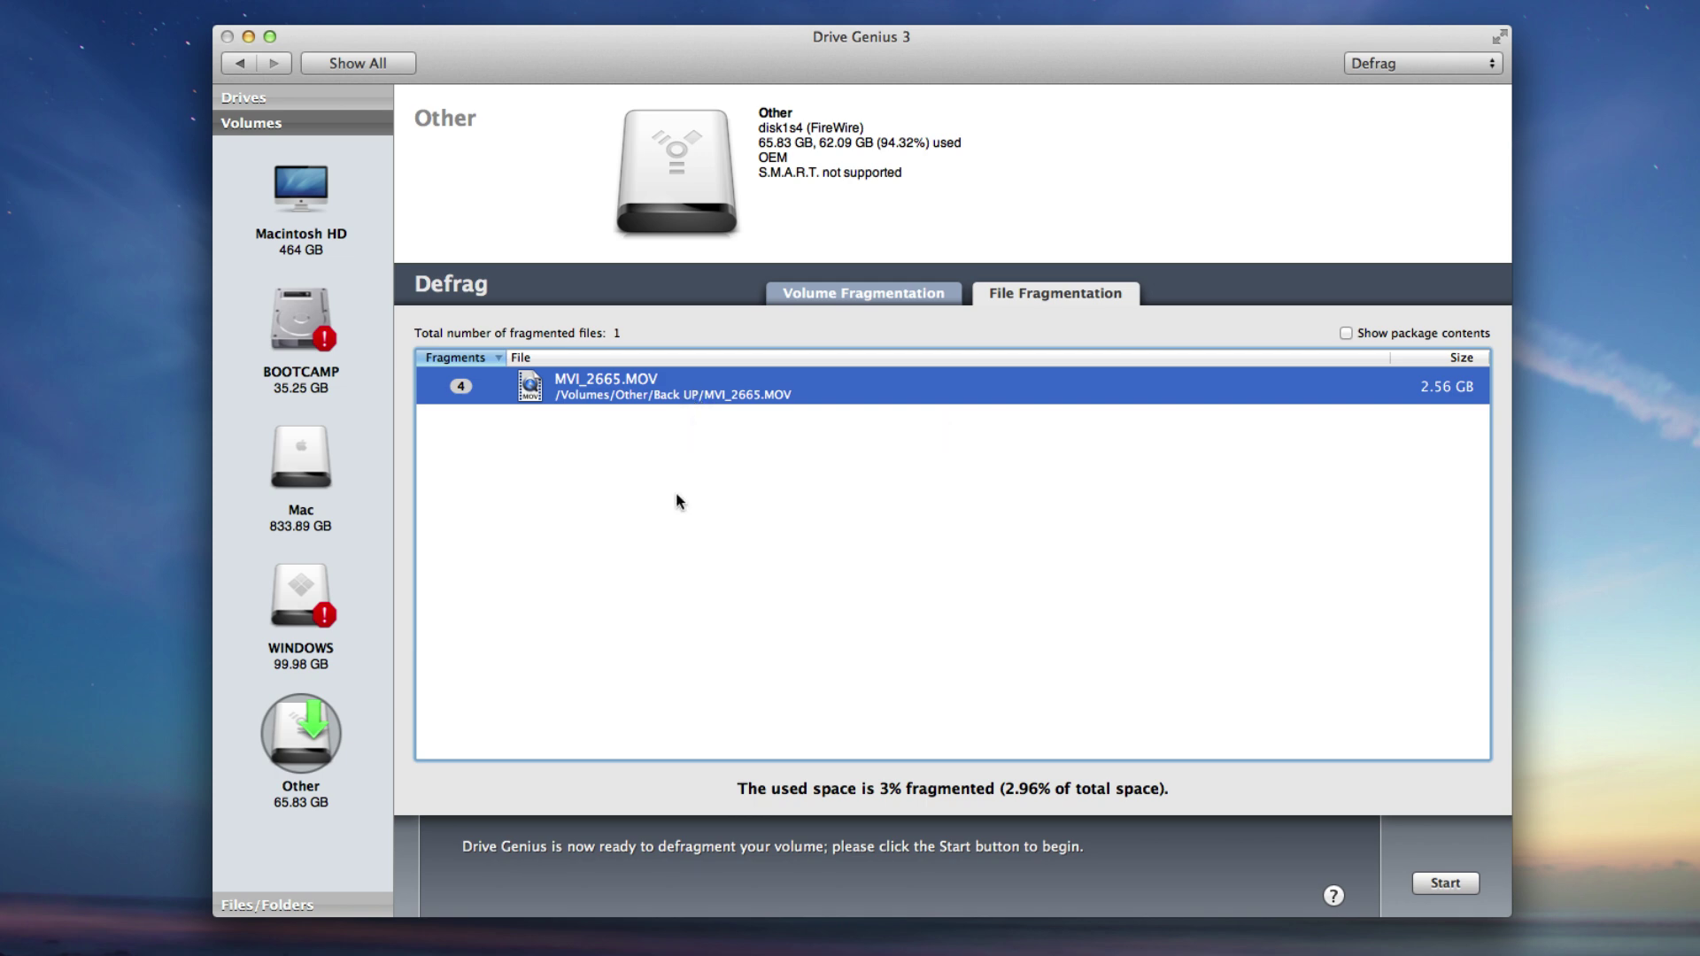
pyautogui.click(841, 298)
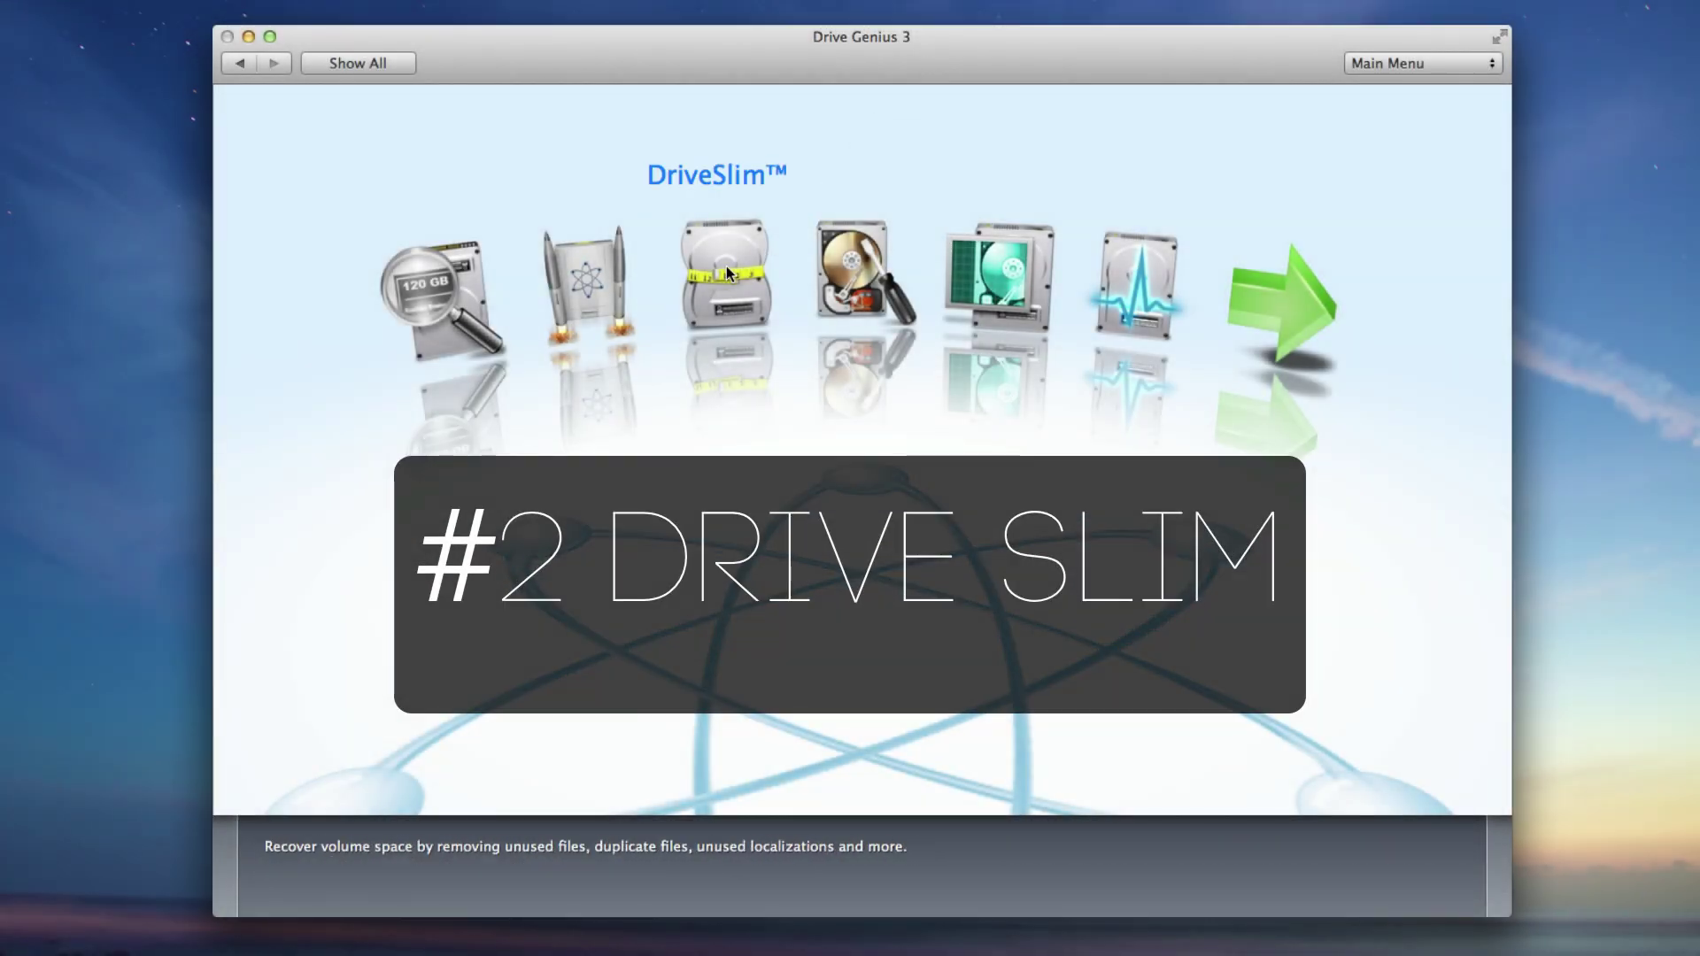
# Open DriveSlim from the main tool arena to see volumes and slimming plans
pyautogui.click(726, 270)
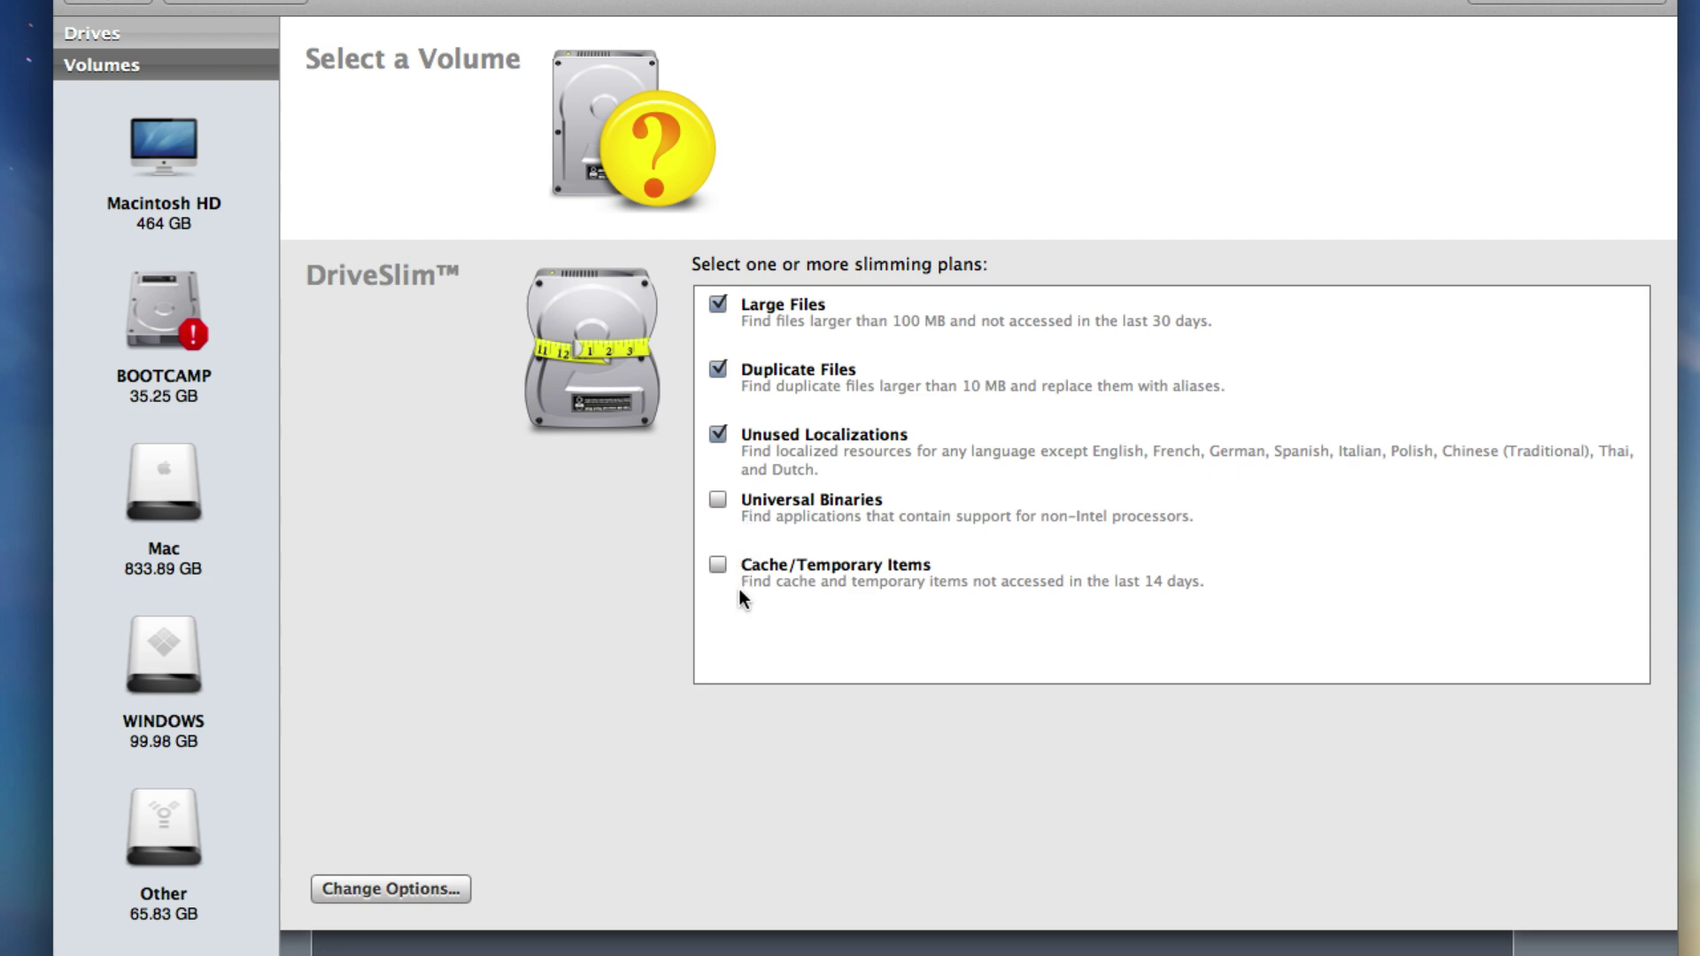
# Try the Large Files size and age sliders, keeping 100 MB and 30 days, then click Done
pyautogui.click(400, 895)
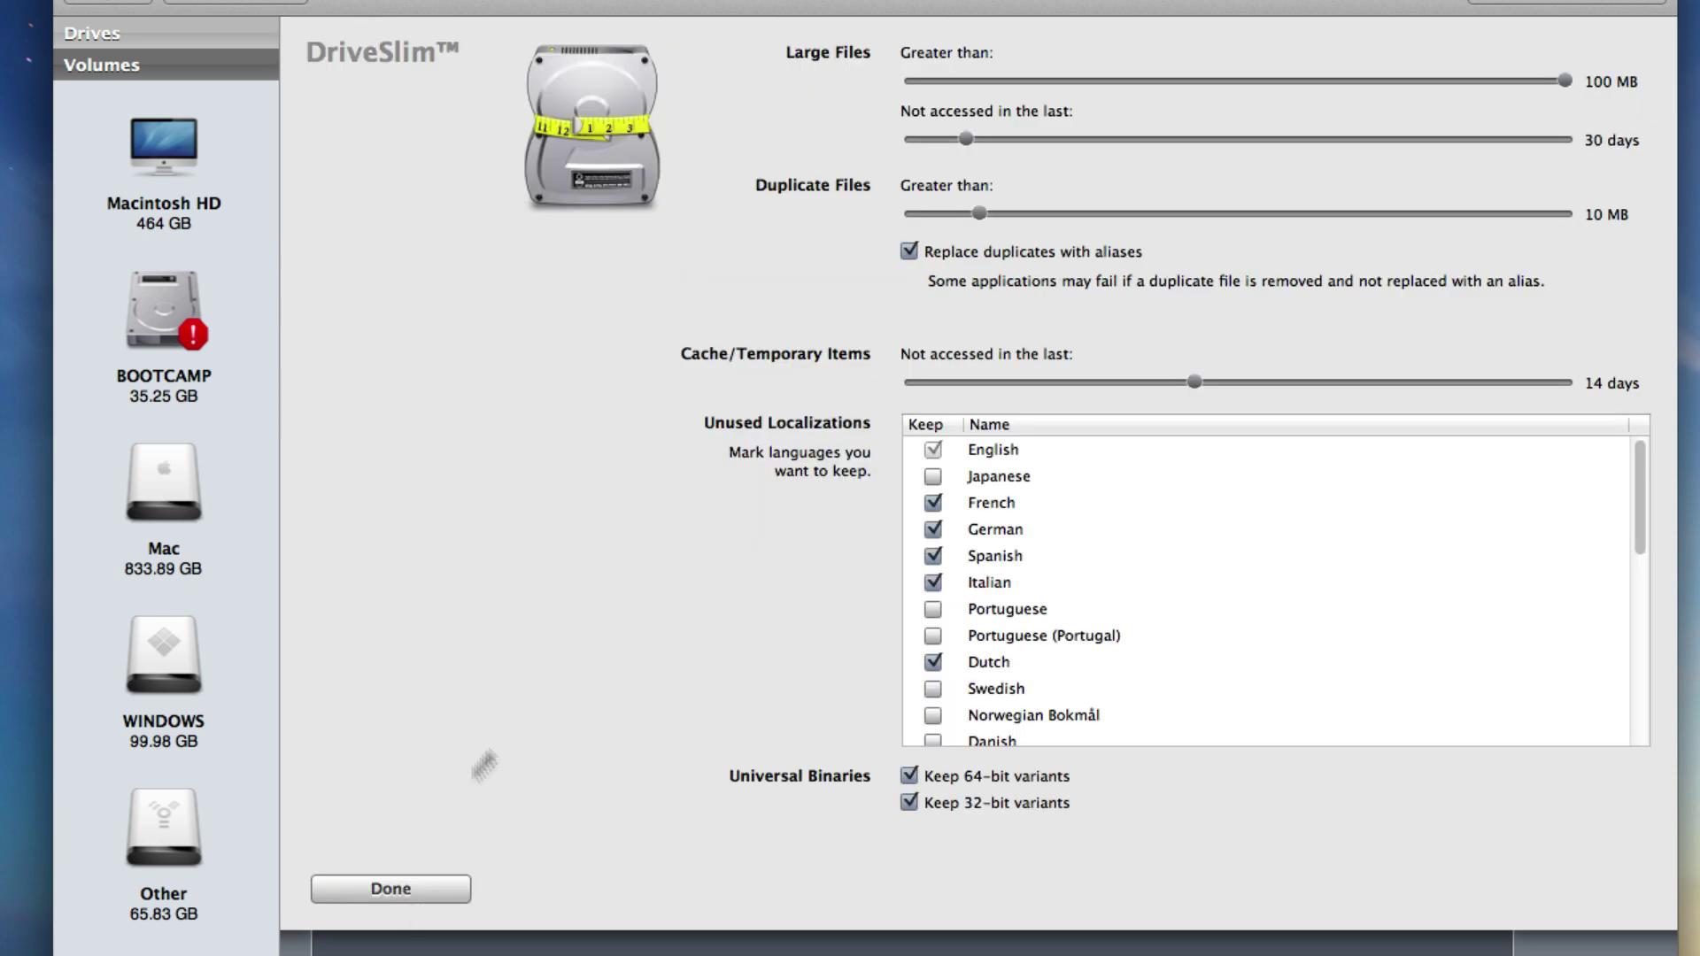
pyautogui.click(937, 79)
pyautogui.moveTo(937, 80); pyautogui.dragTo(1565, 80)
pyautogui.moveTo(964, 137)
pyautogui.mouseDown()
pyautogui.moveTo(895, 138)
pyautogui.moveTo(1581, 141)
pyautogui.moveTo(1011, 139)
pyautogui.moveTo(964, 162)
pyautogui.mouseUp()
pyautogui.click(426, 890)
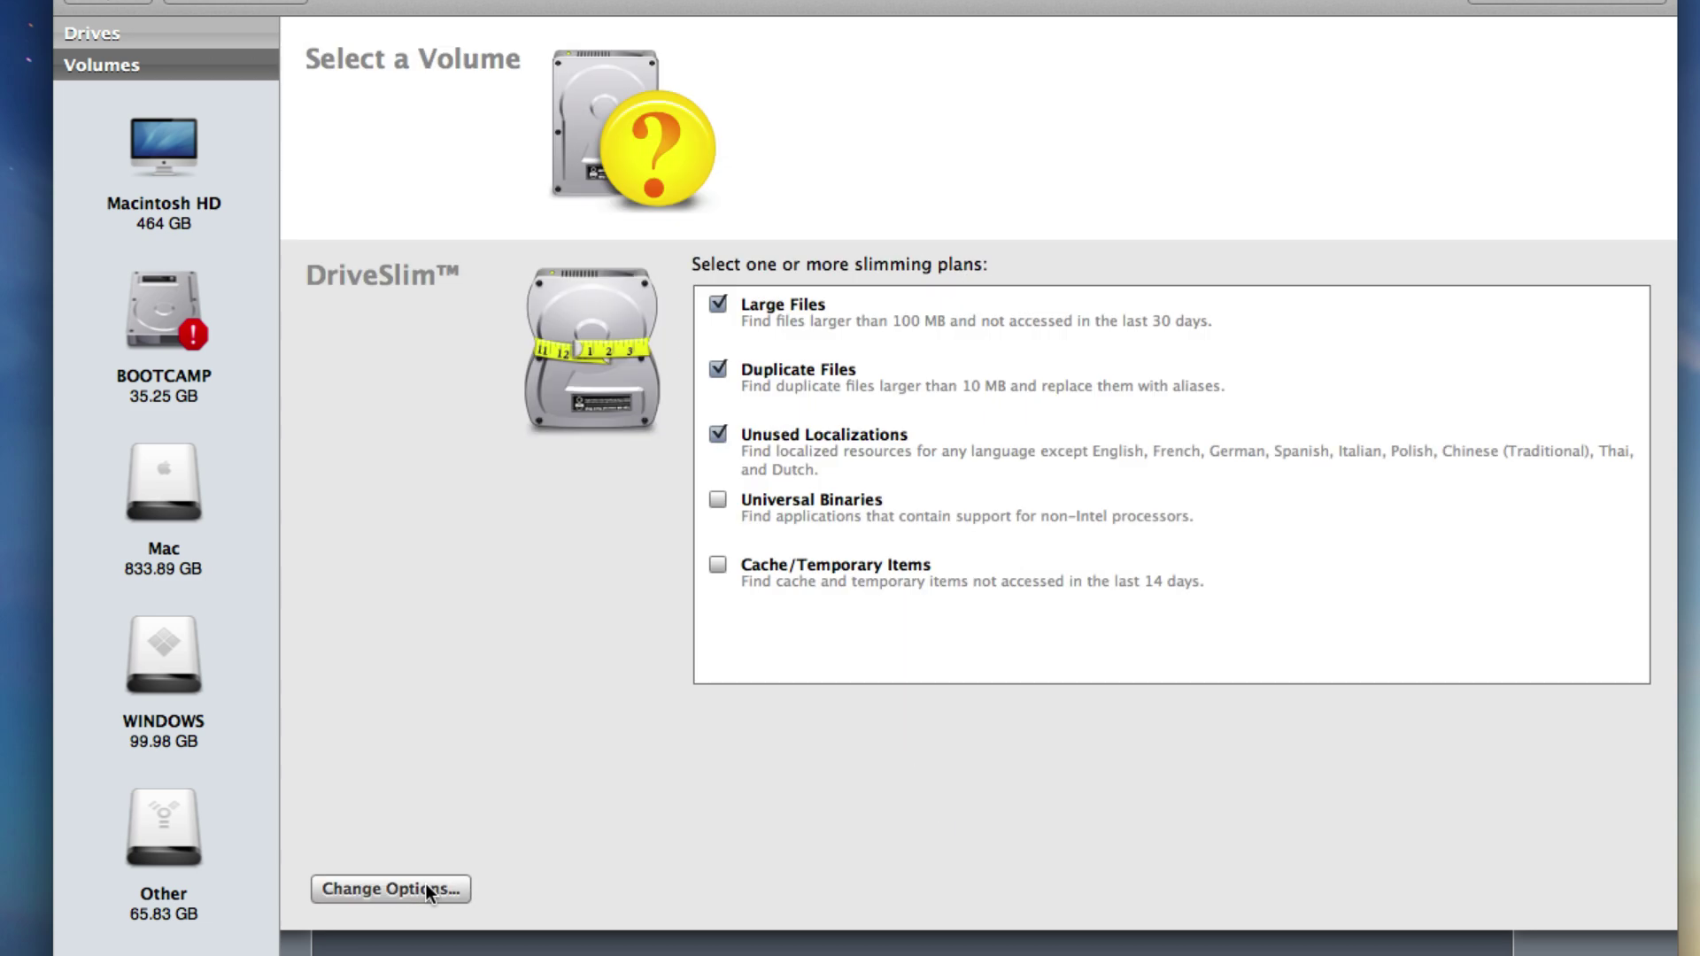
# Search Macintosh HD without Large Files, then view the 1,621 unused localizations found
pyautogui.click(715, 308)
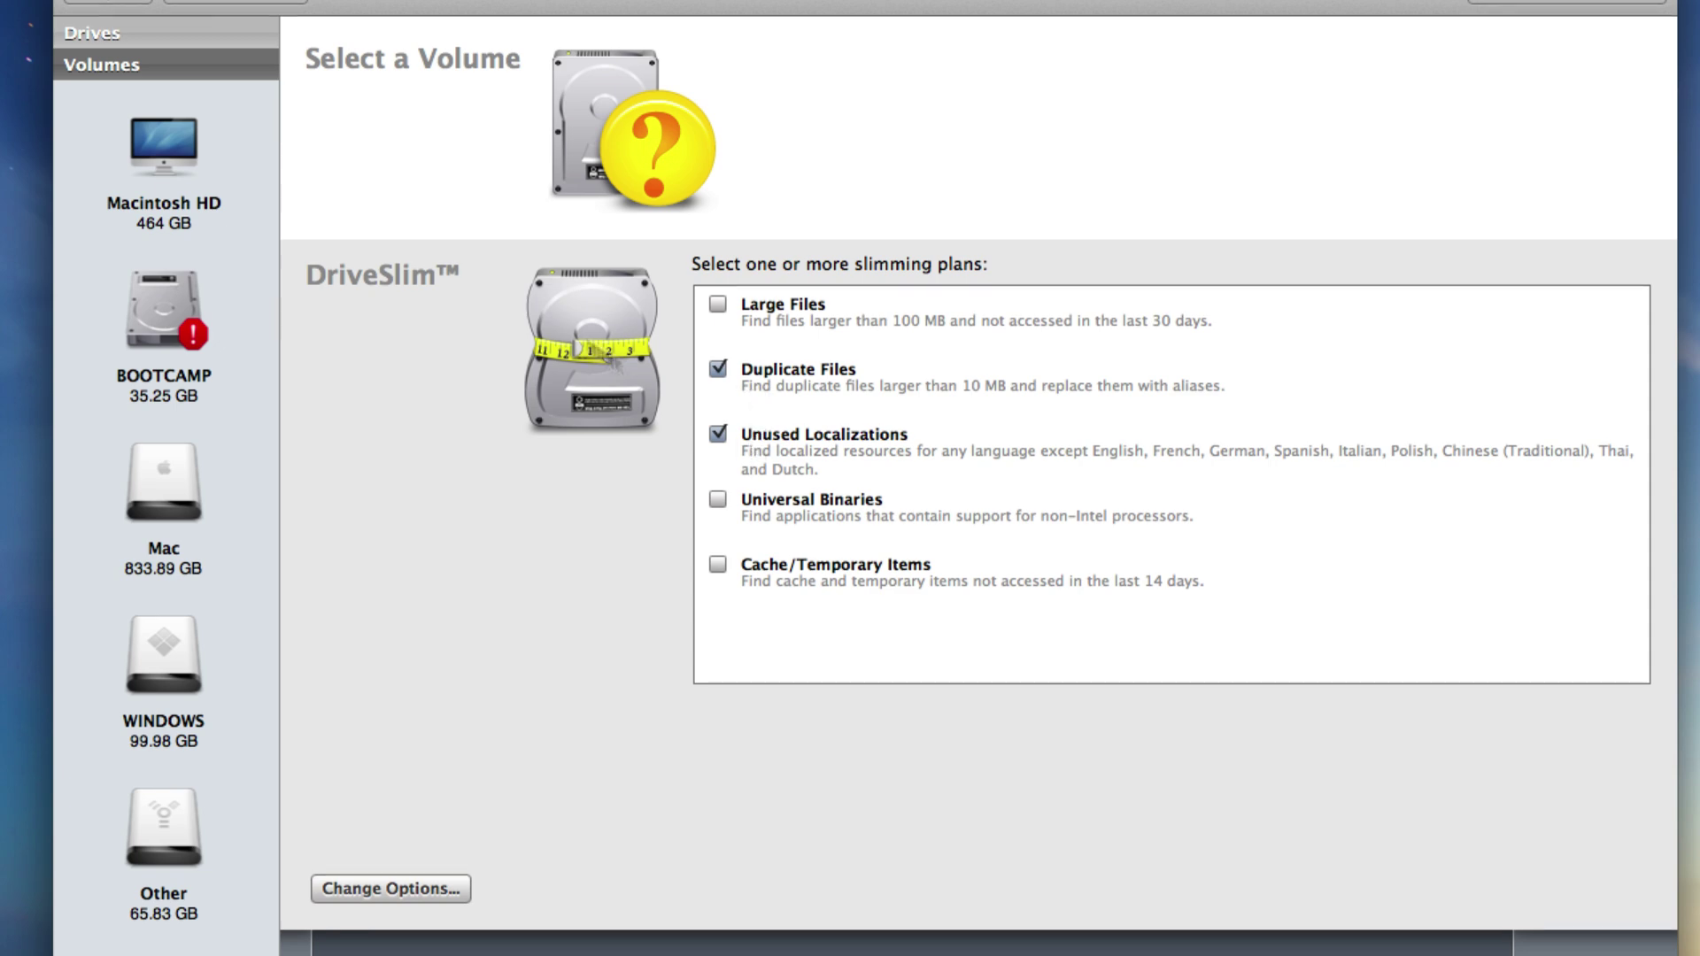
pyautogui.click(158, 151)
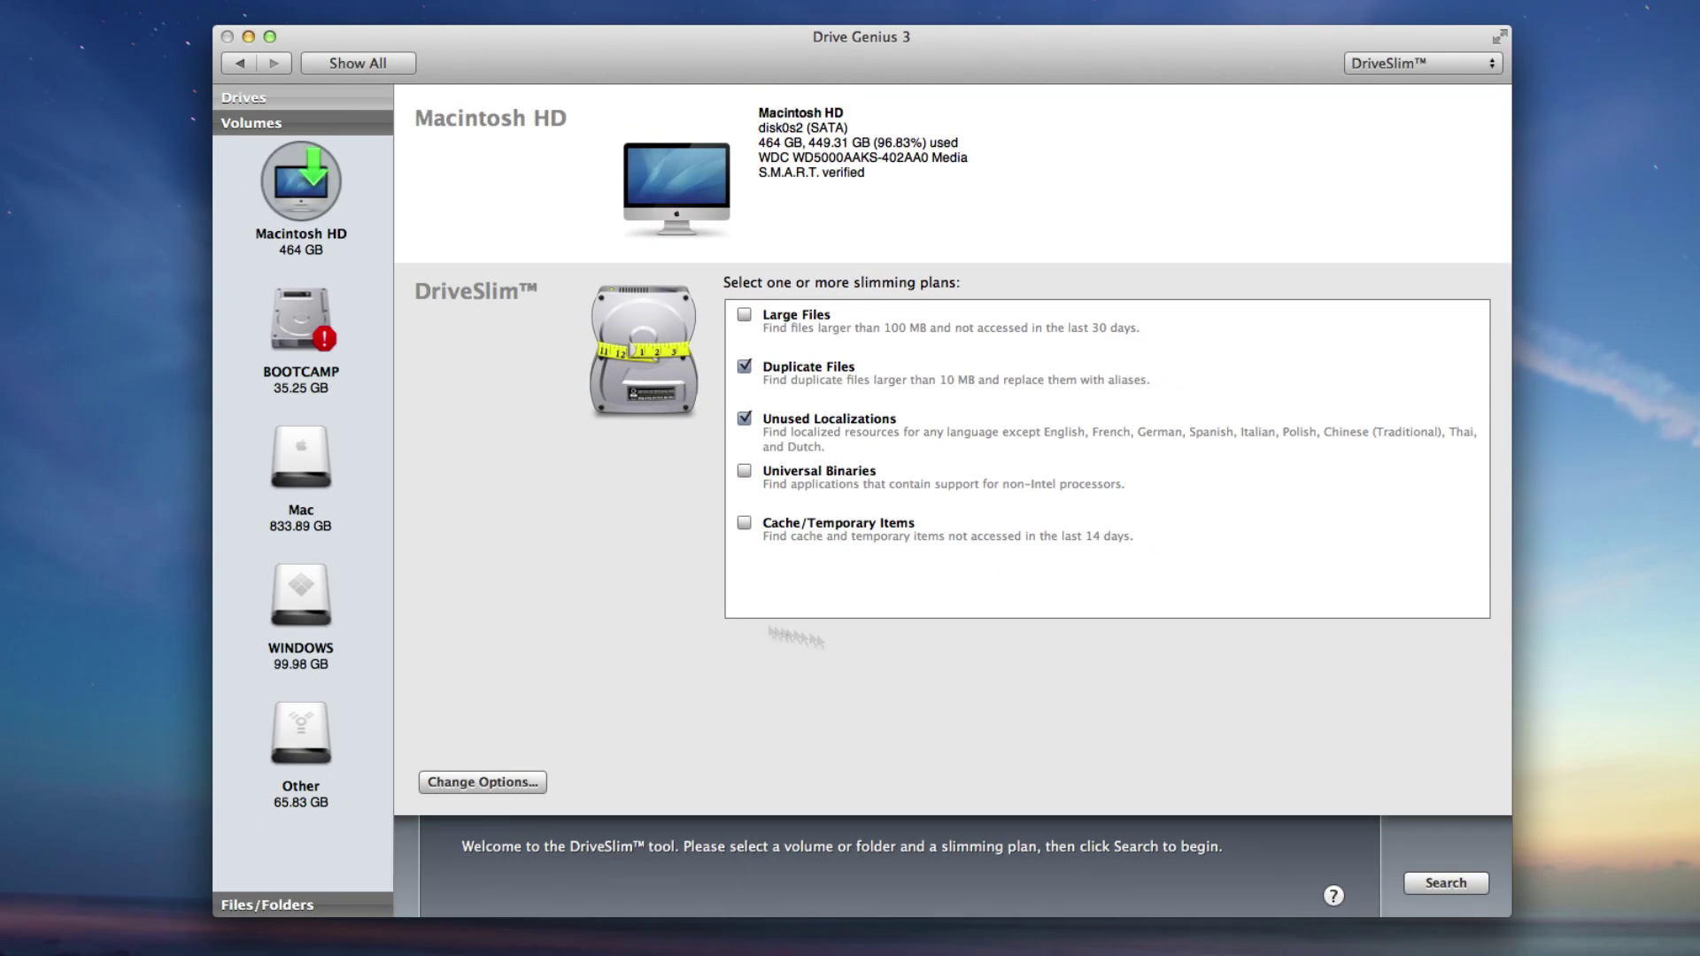
pyautogui.click(1437, 880)
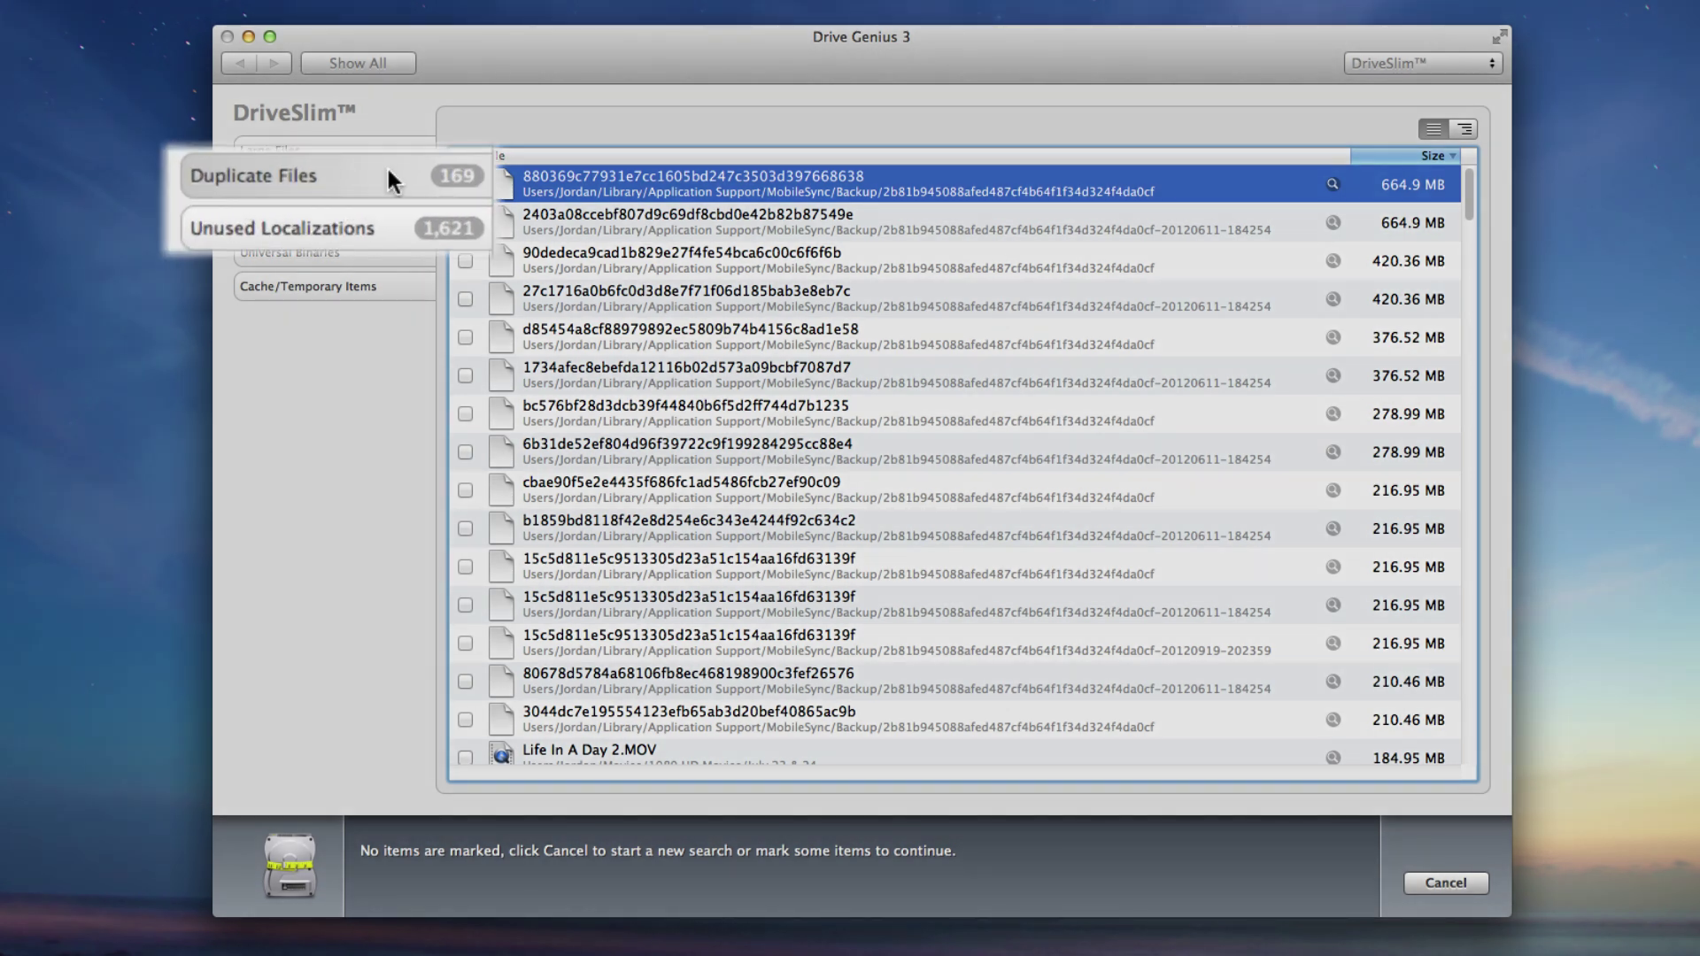
pyautogui.click(336, 215)
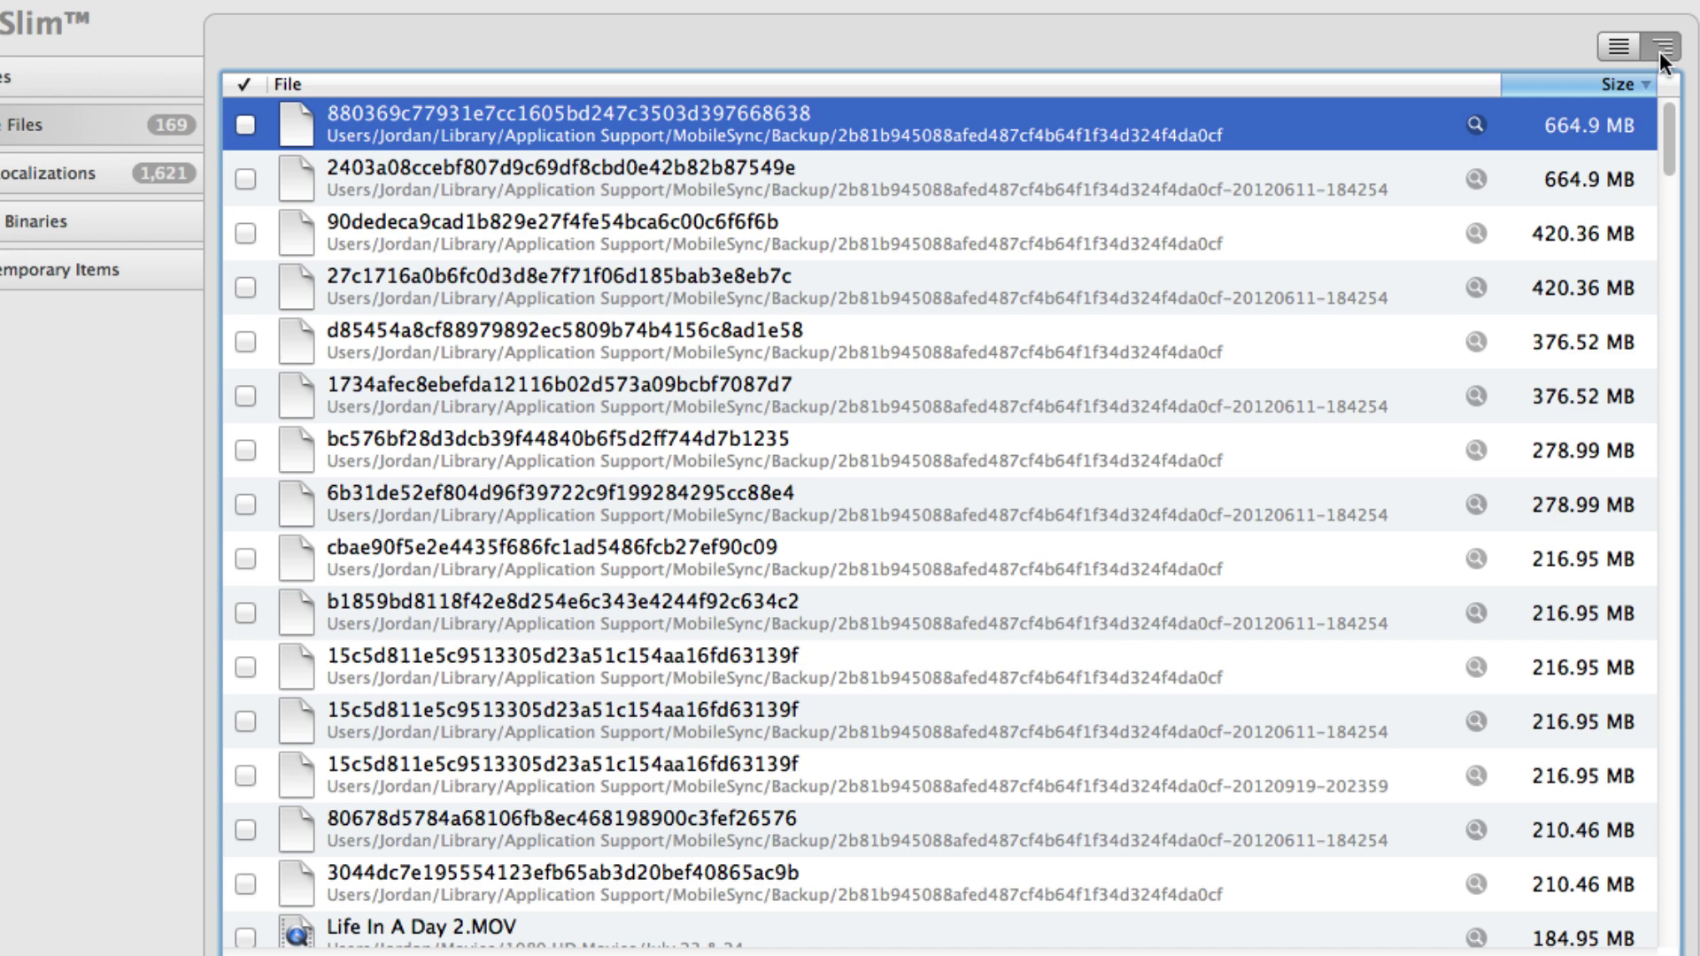
# Switch duplicates to hierarchical view and mark every duplicate under Users
pyautogui.click(1484, 122)
pyautogui.click(468, 688)
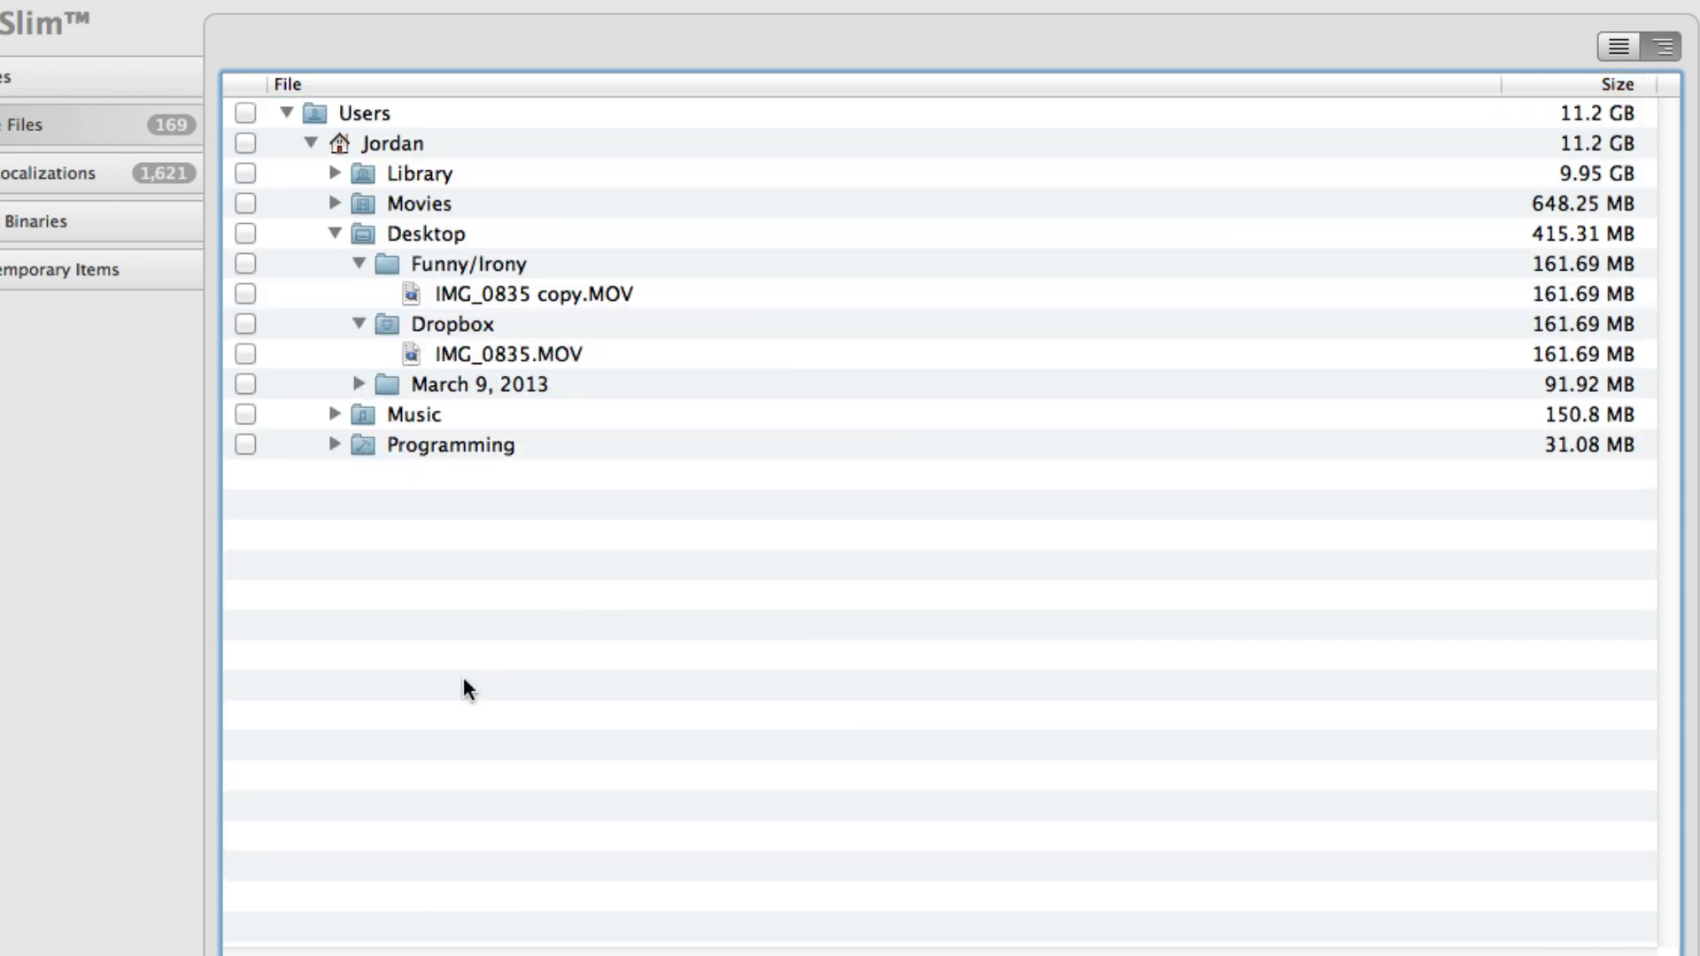
pyautogui.click(335, 233)
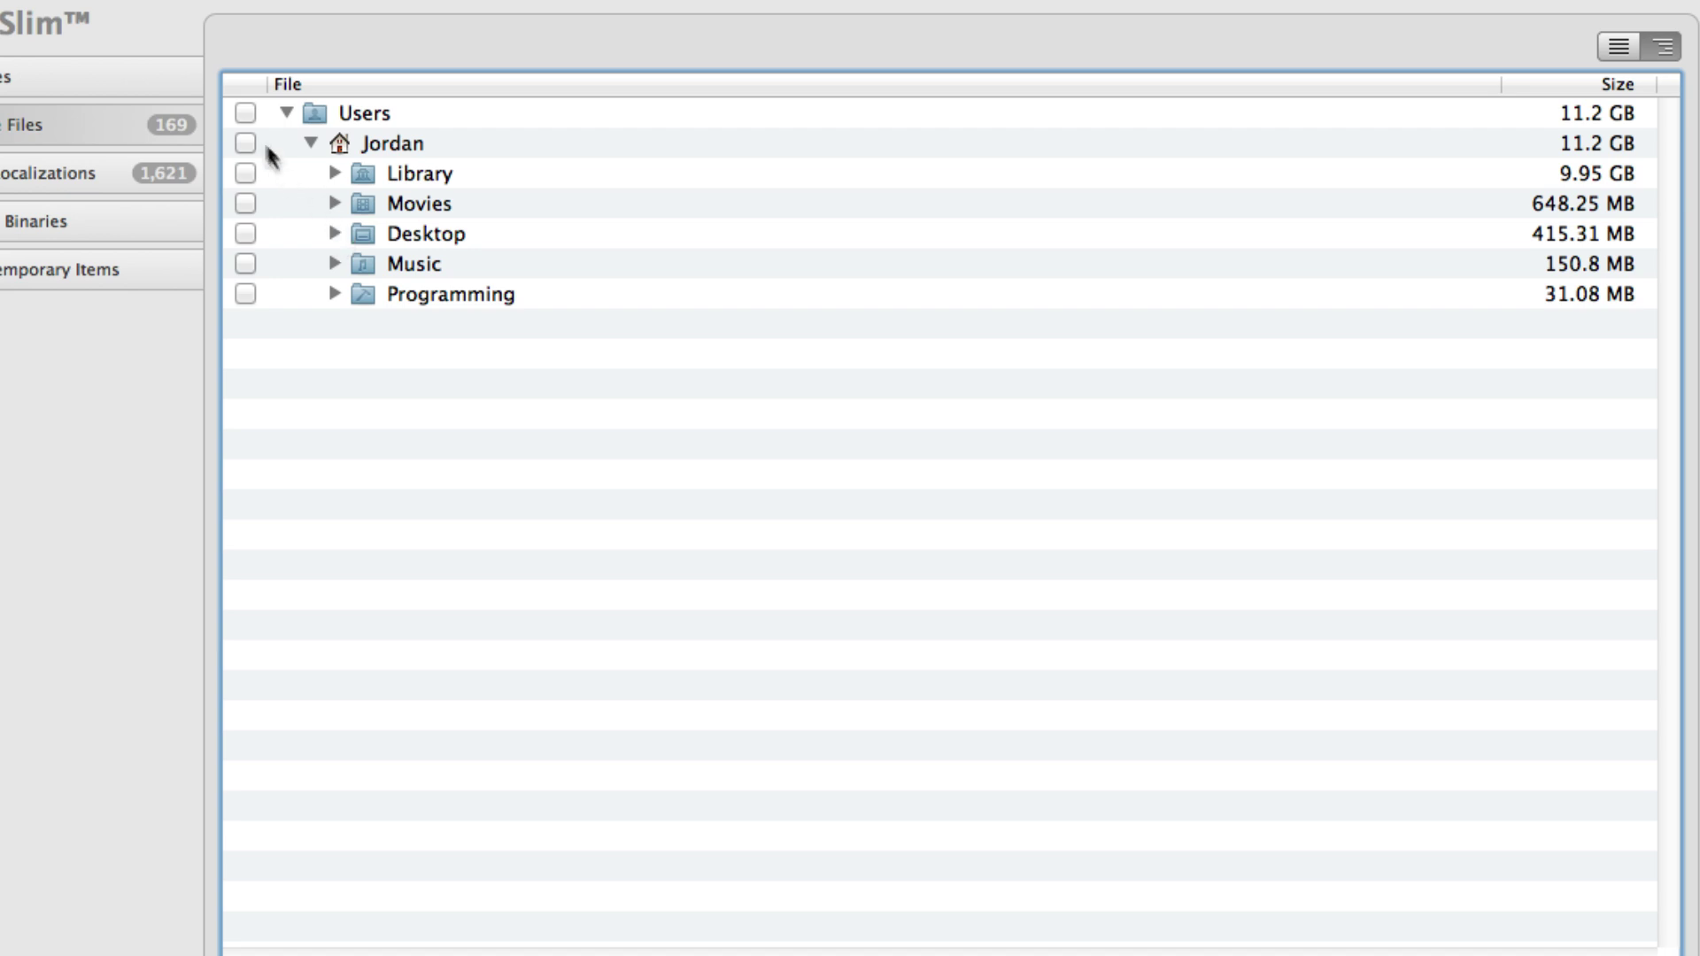
pyautogui.click(241, 114)
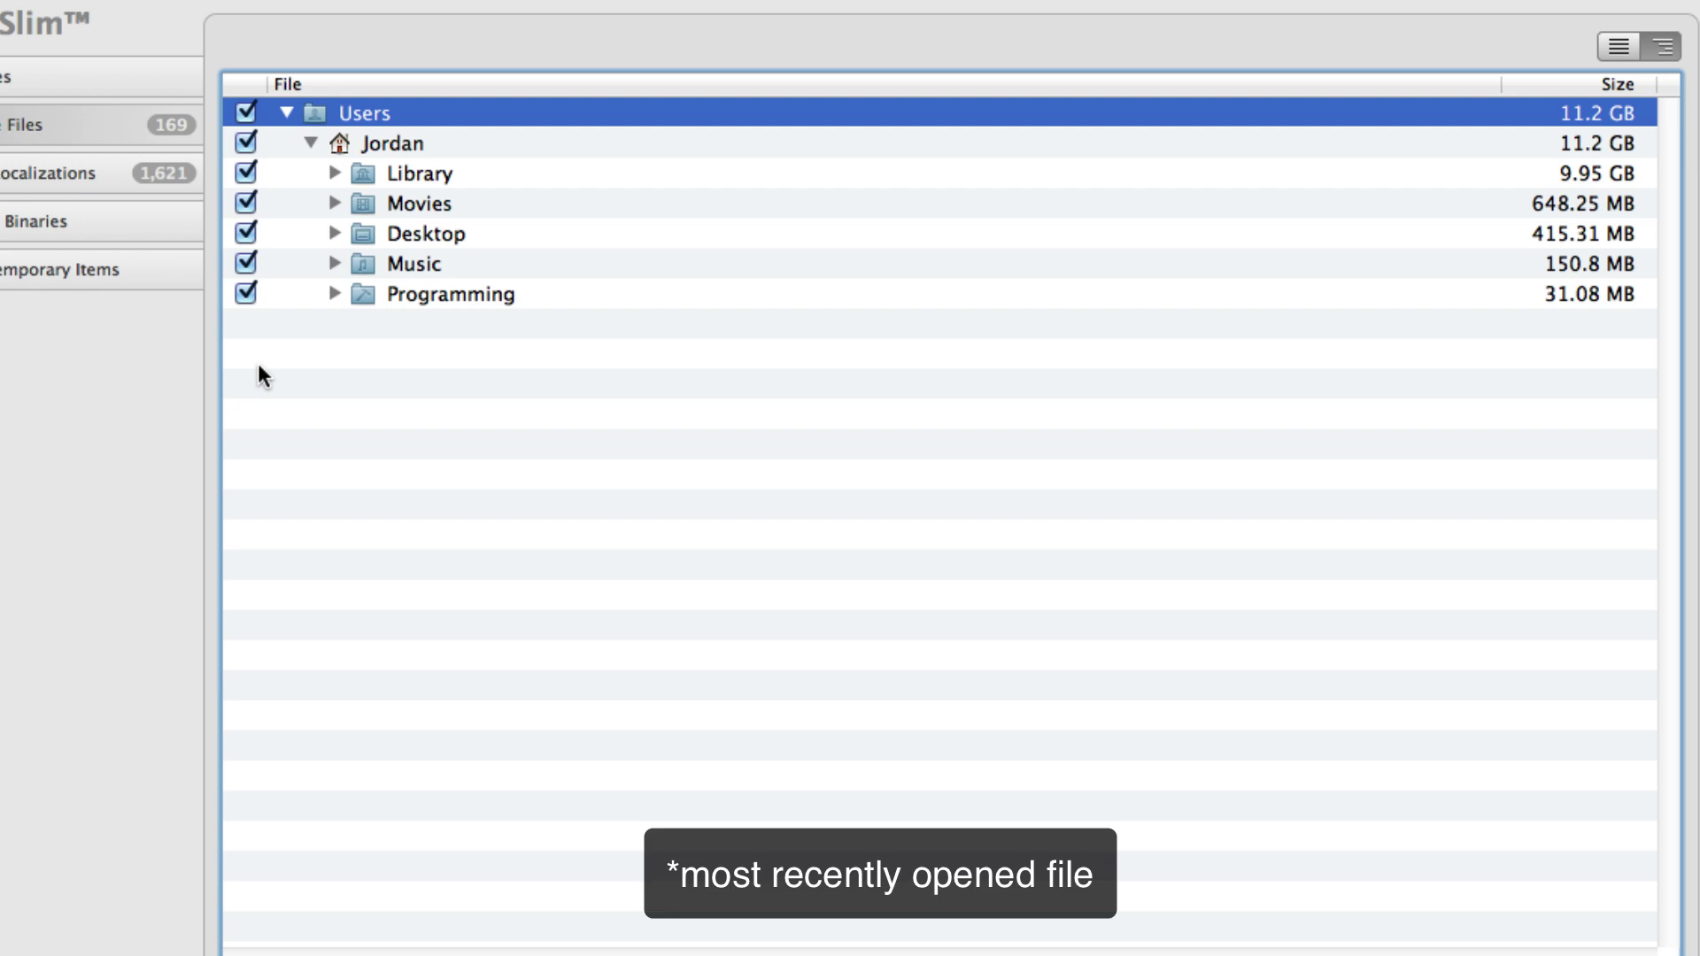
# Expand Desktop, Funny/Irony and Dropbox folders, leaving only IMG_0835 copy.MOV marked
pyautogui.click(335, 233)
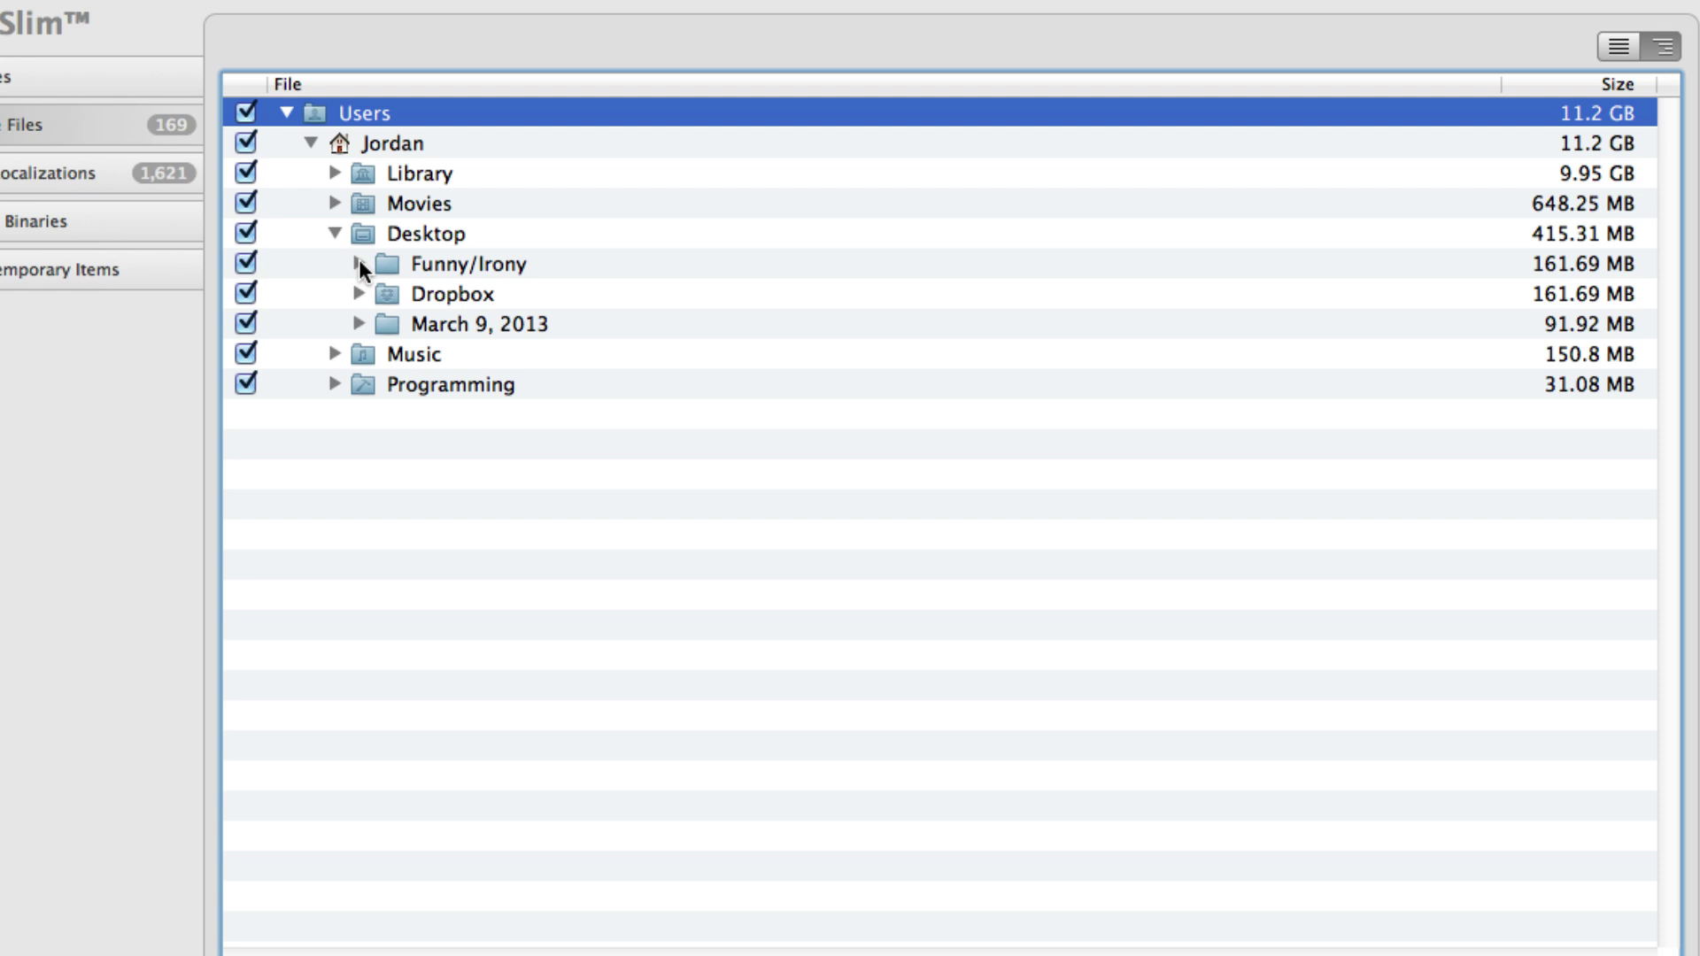
pyautogui.click(358, 264)
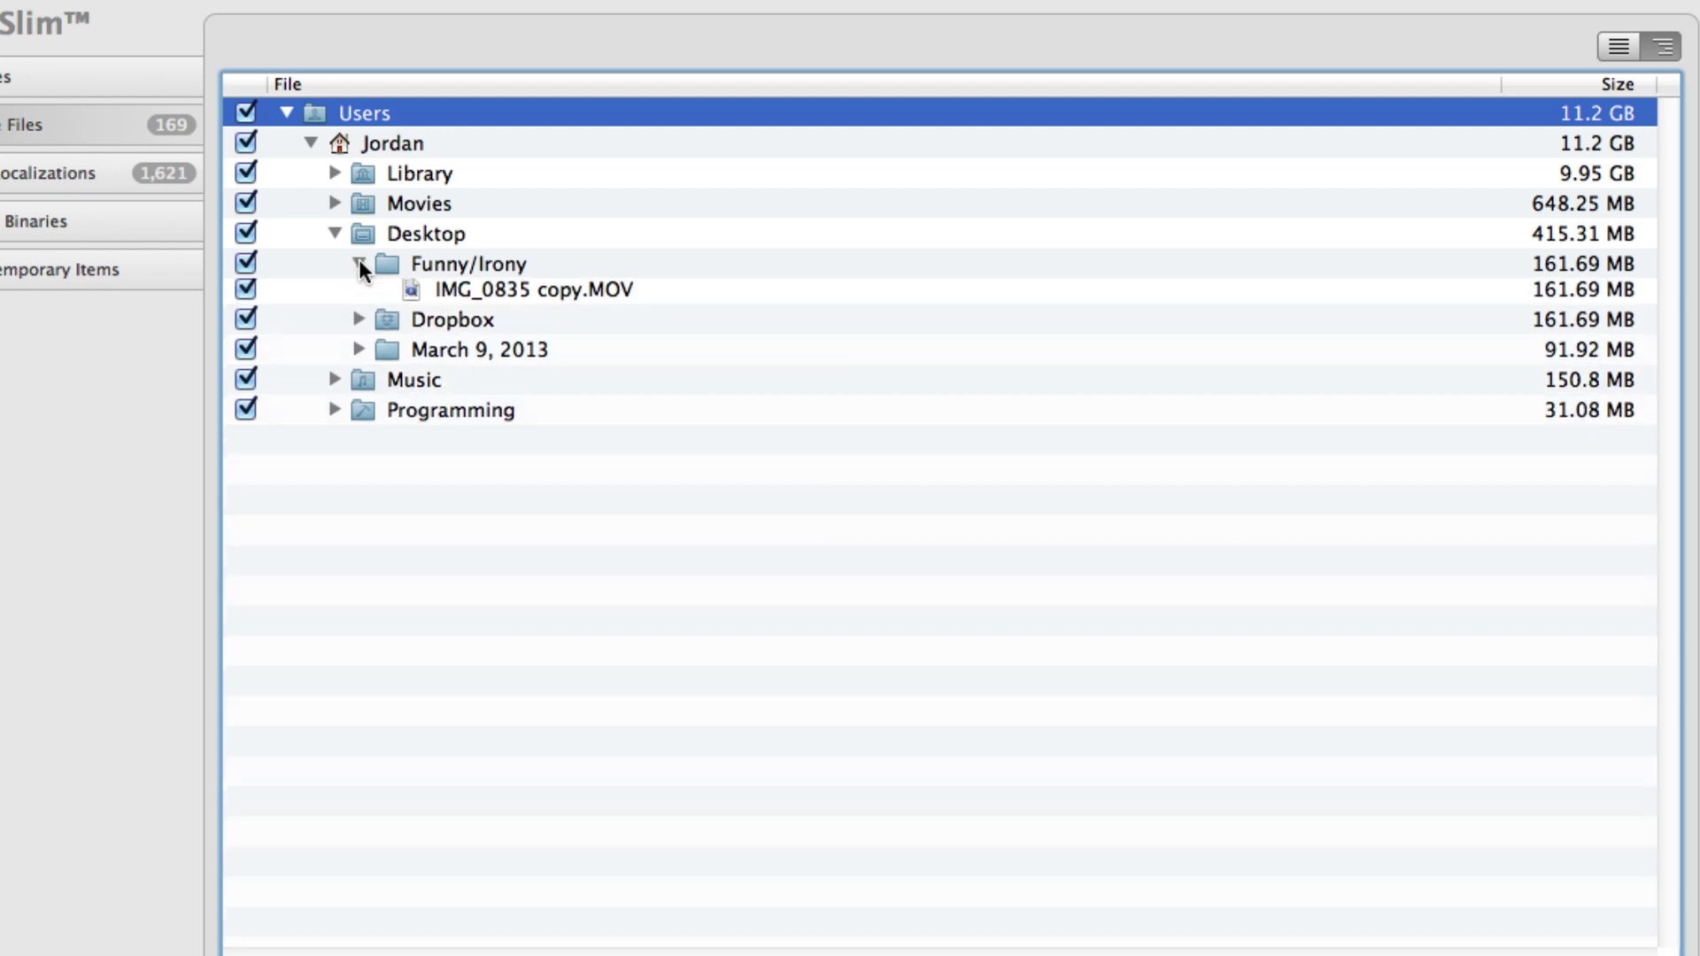
pyautogui.click(360, 353)
pyautogui.click(360, 353)
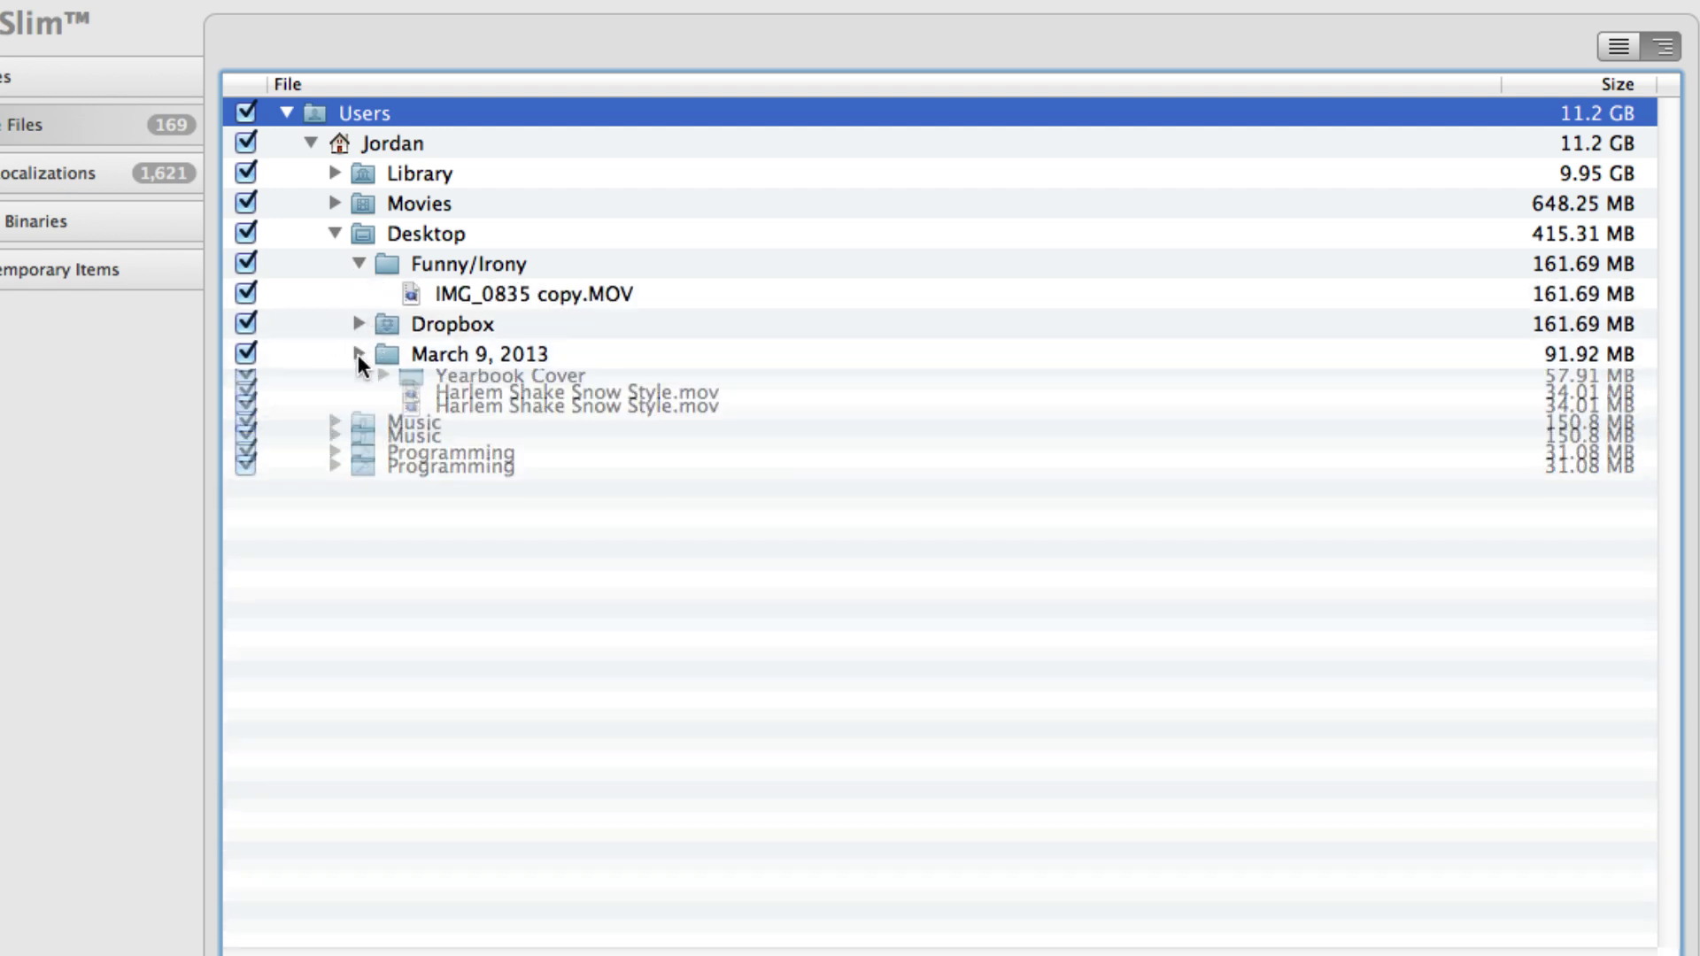
pyautogui.click(360, 324)
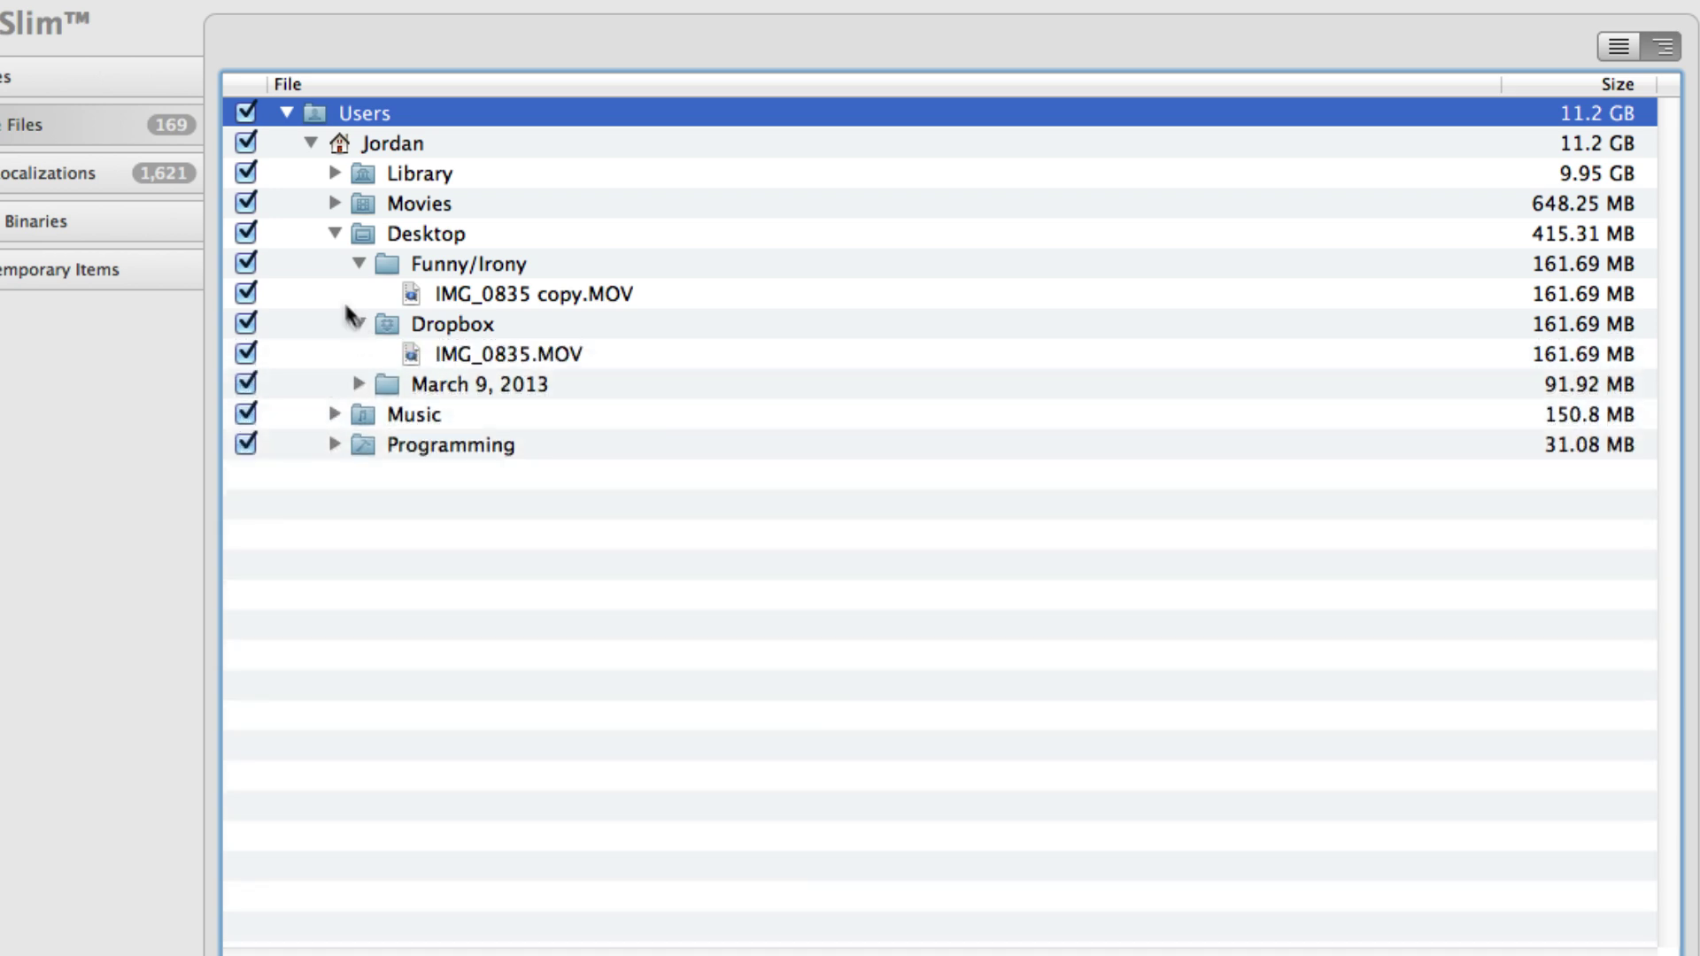
pyautogui.click(245, 294)
pyautogui.click(245, 113)
pyautogui.click(245, 112)
pyautogui.click(252, 294)
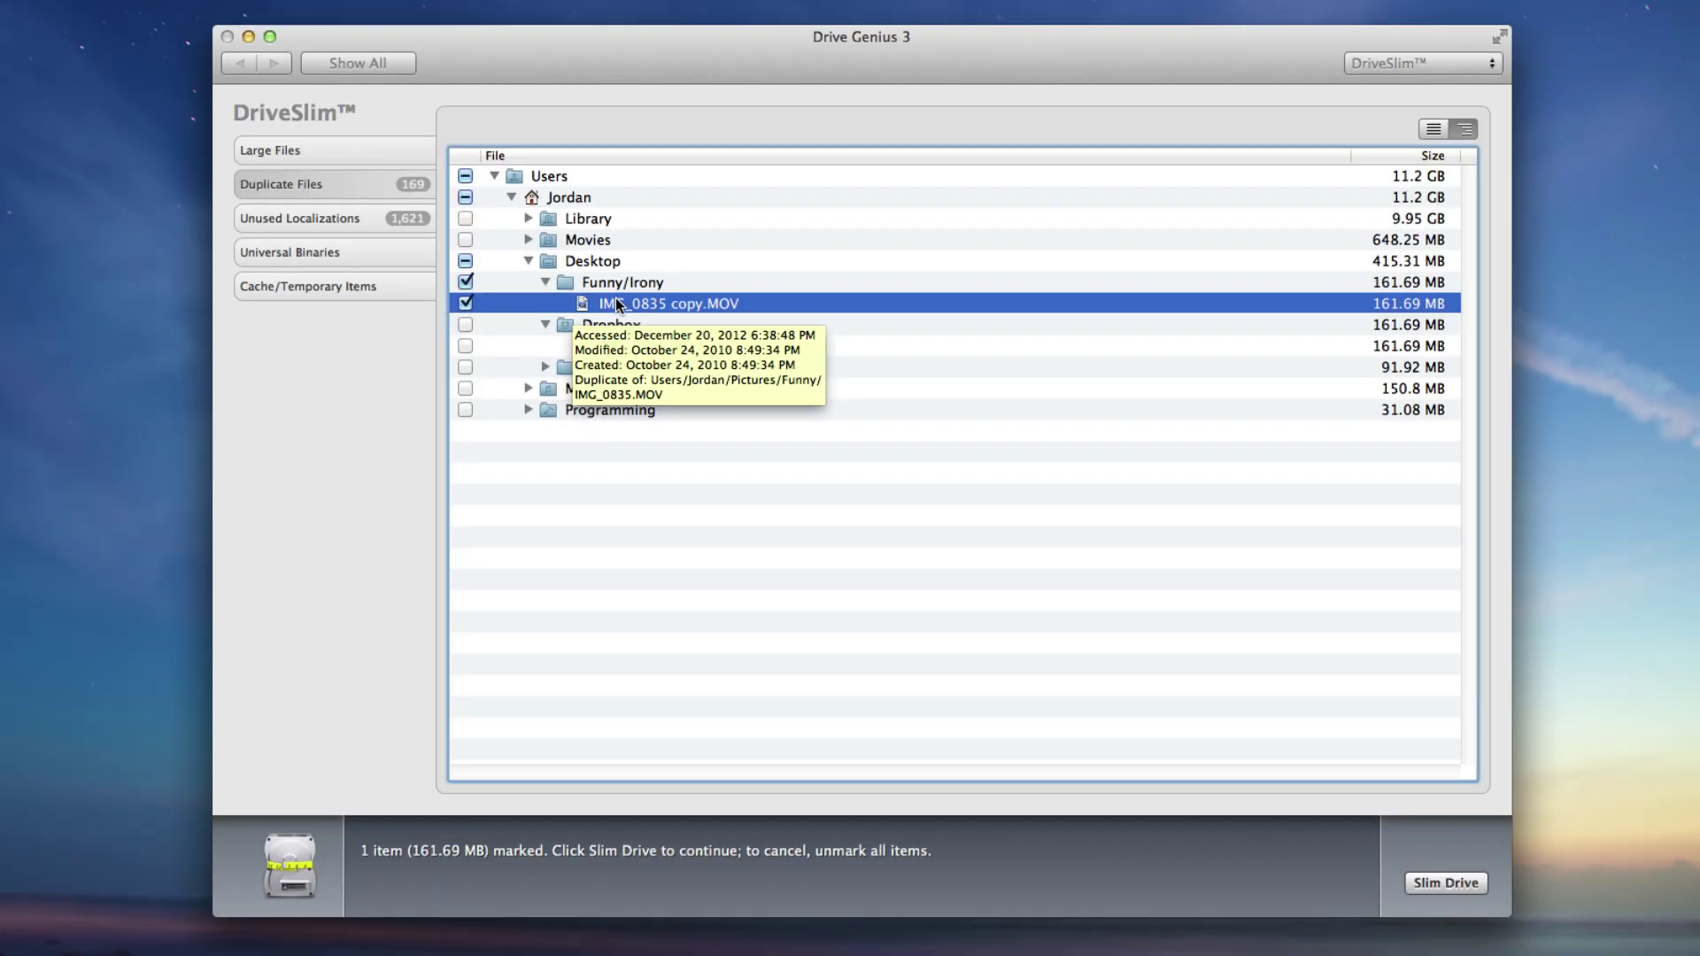
# In the folder-tree view, mark unused localizations in Applications, Library and Users, totalling 1,622 items (1.57 GB)
pyautogui.click(382, 222)
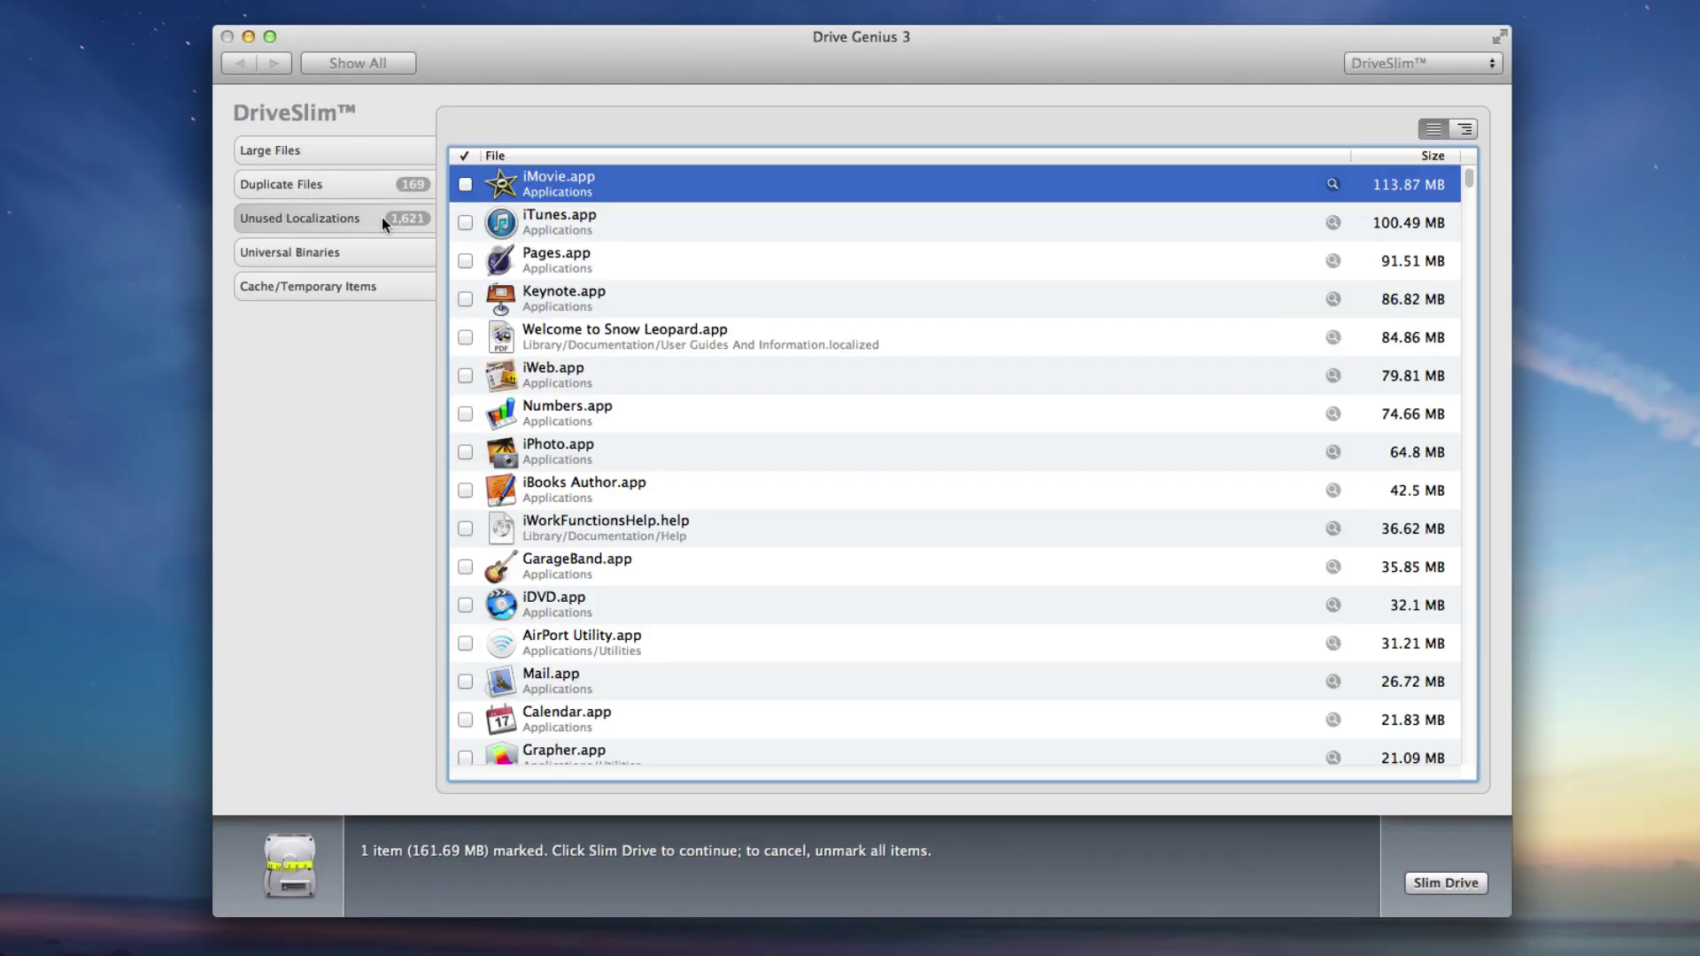
pyautogui.moveTo(1347, 188)
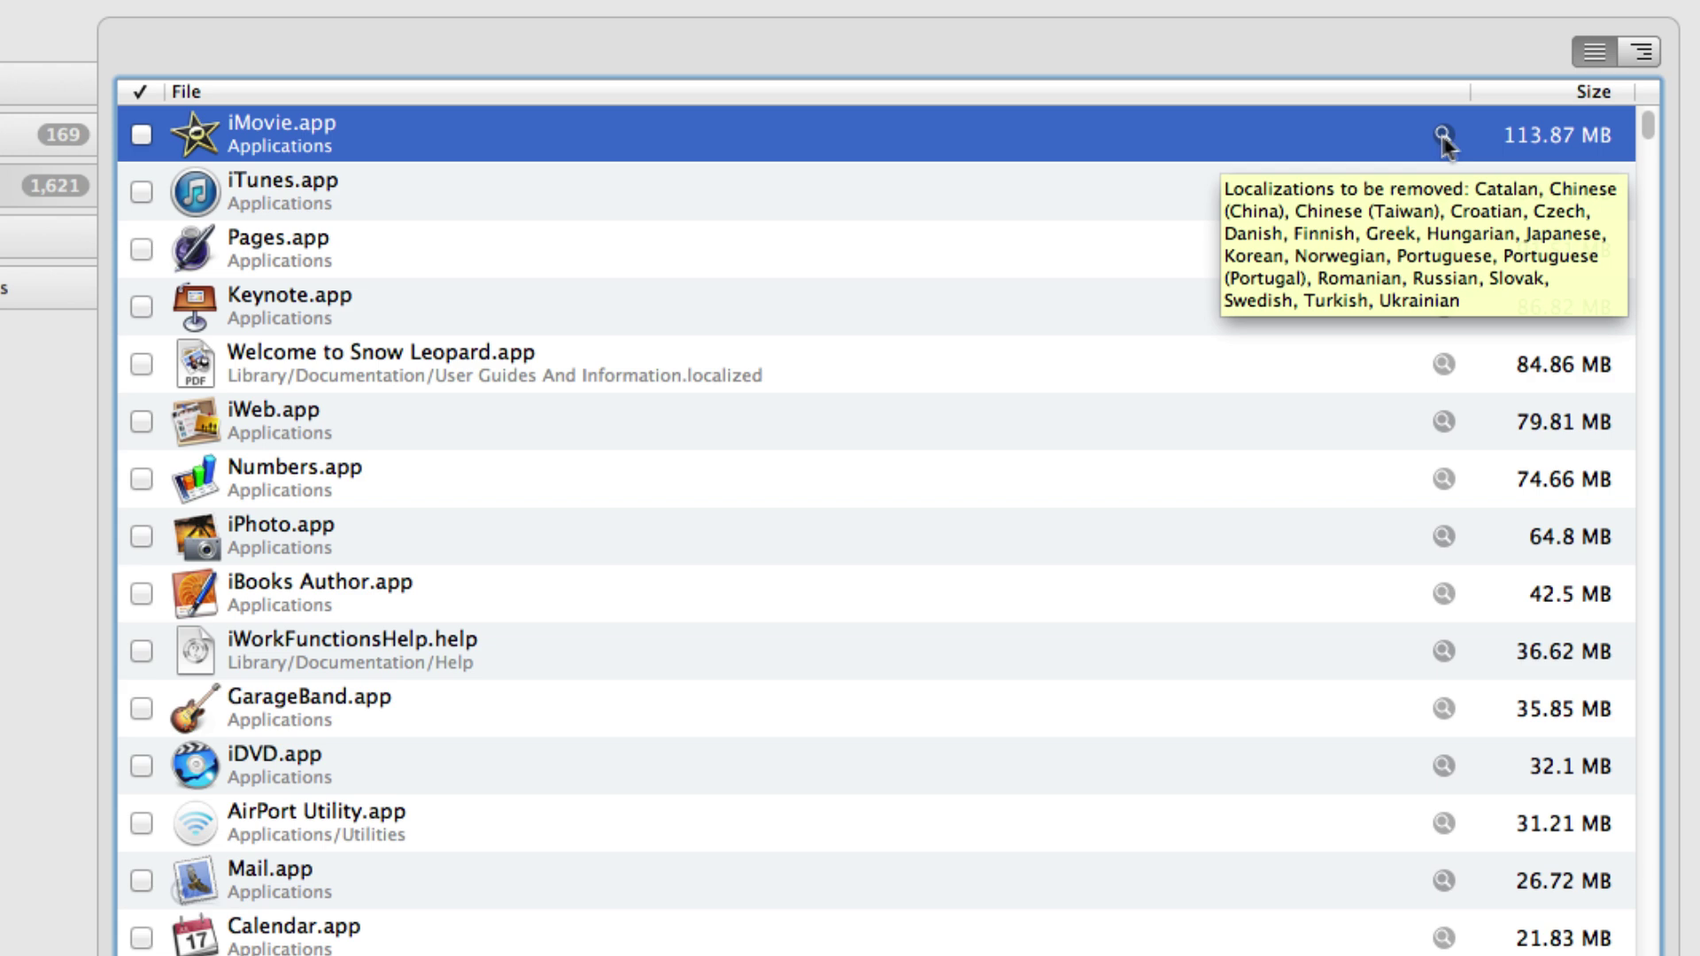
pyautogui.click(1648, 60)
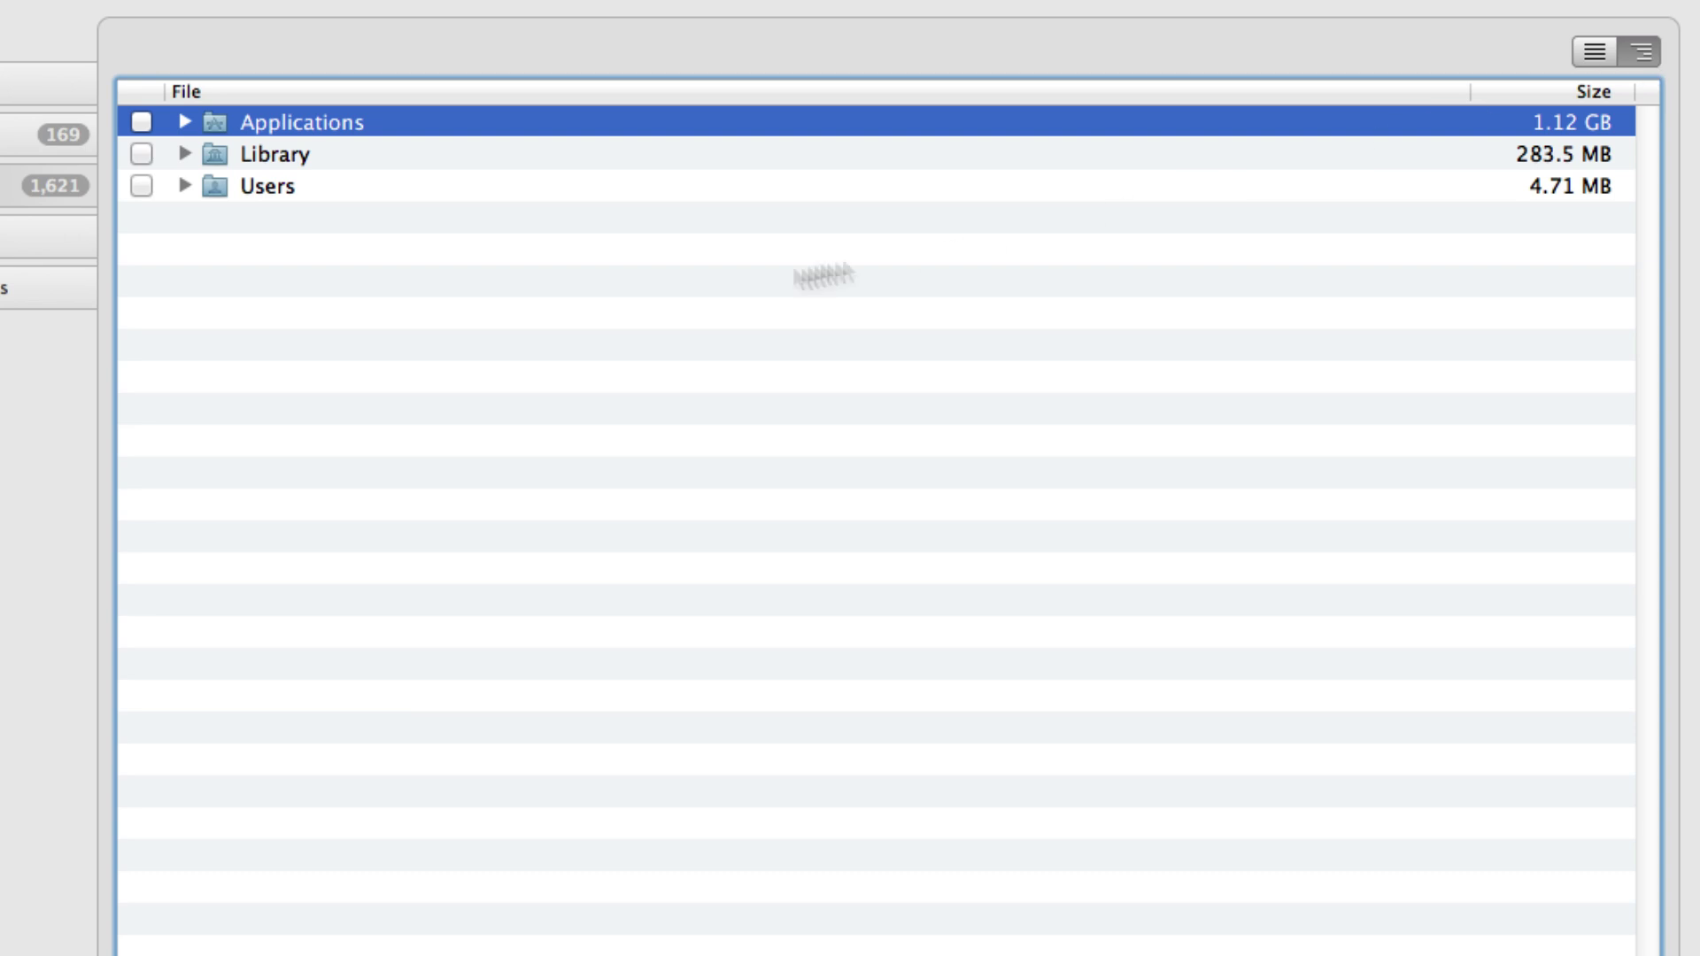
pyautogui.click(137, 123)
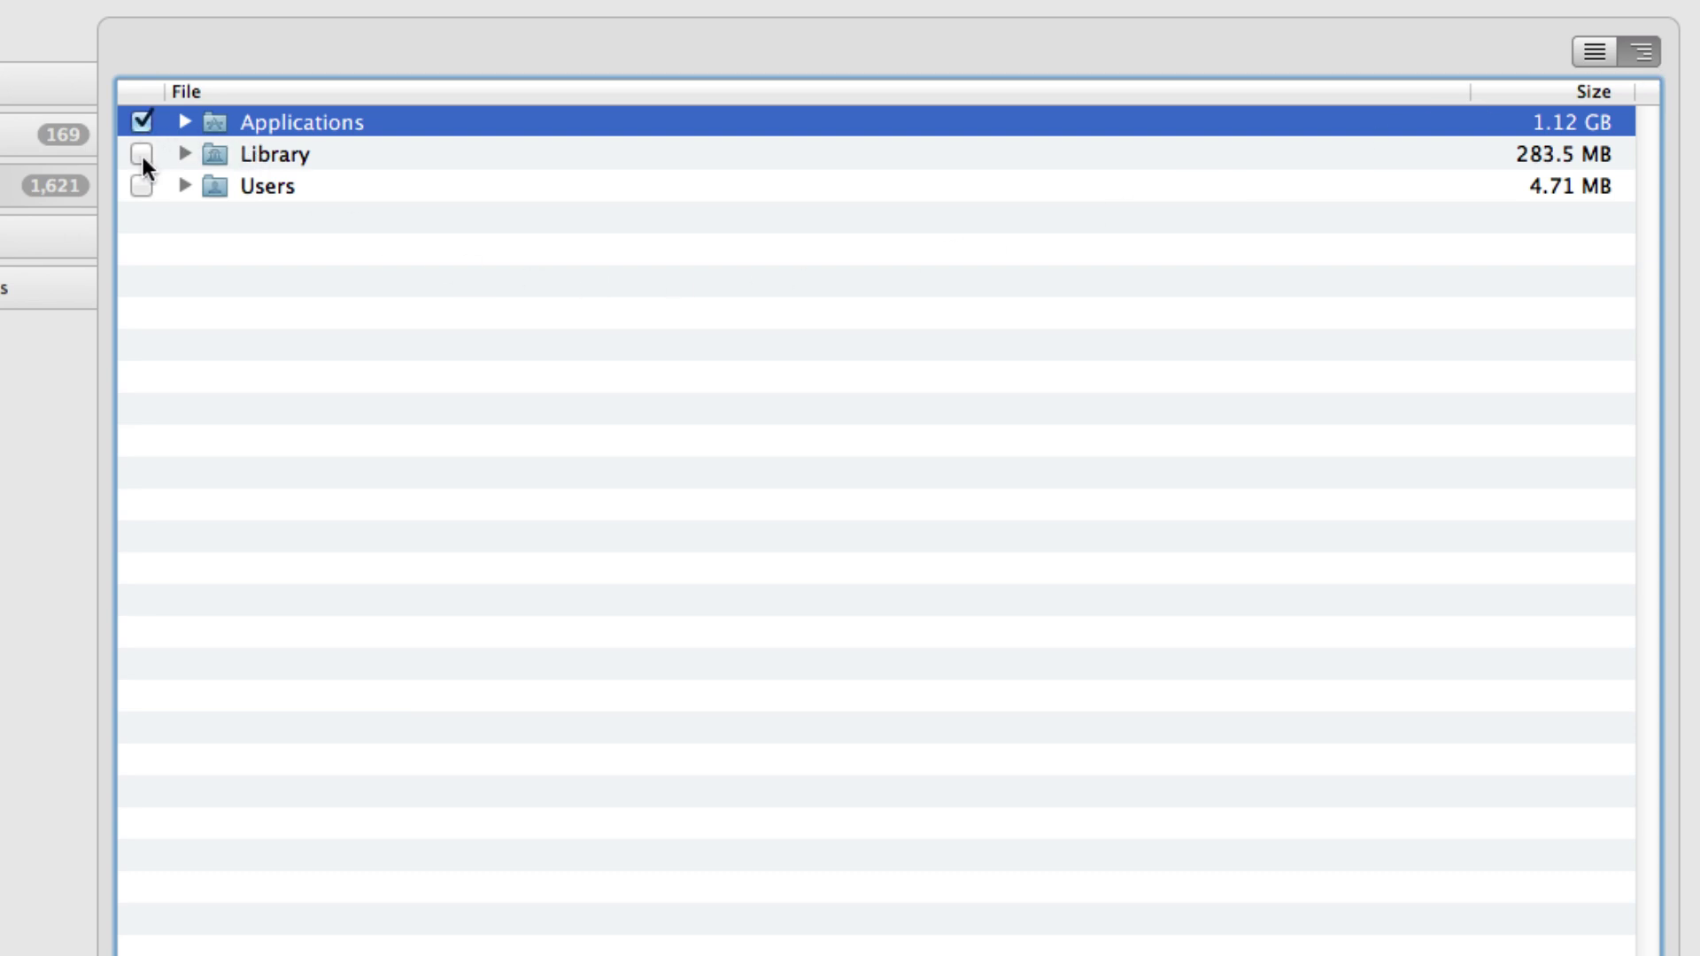
pyautogui.click(140, 153)
pyautogui.click(141, 186)
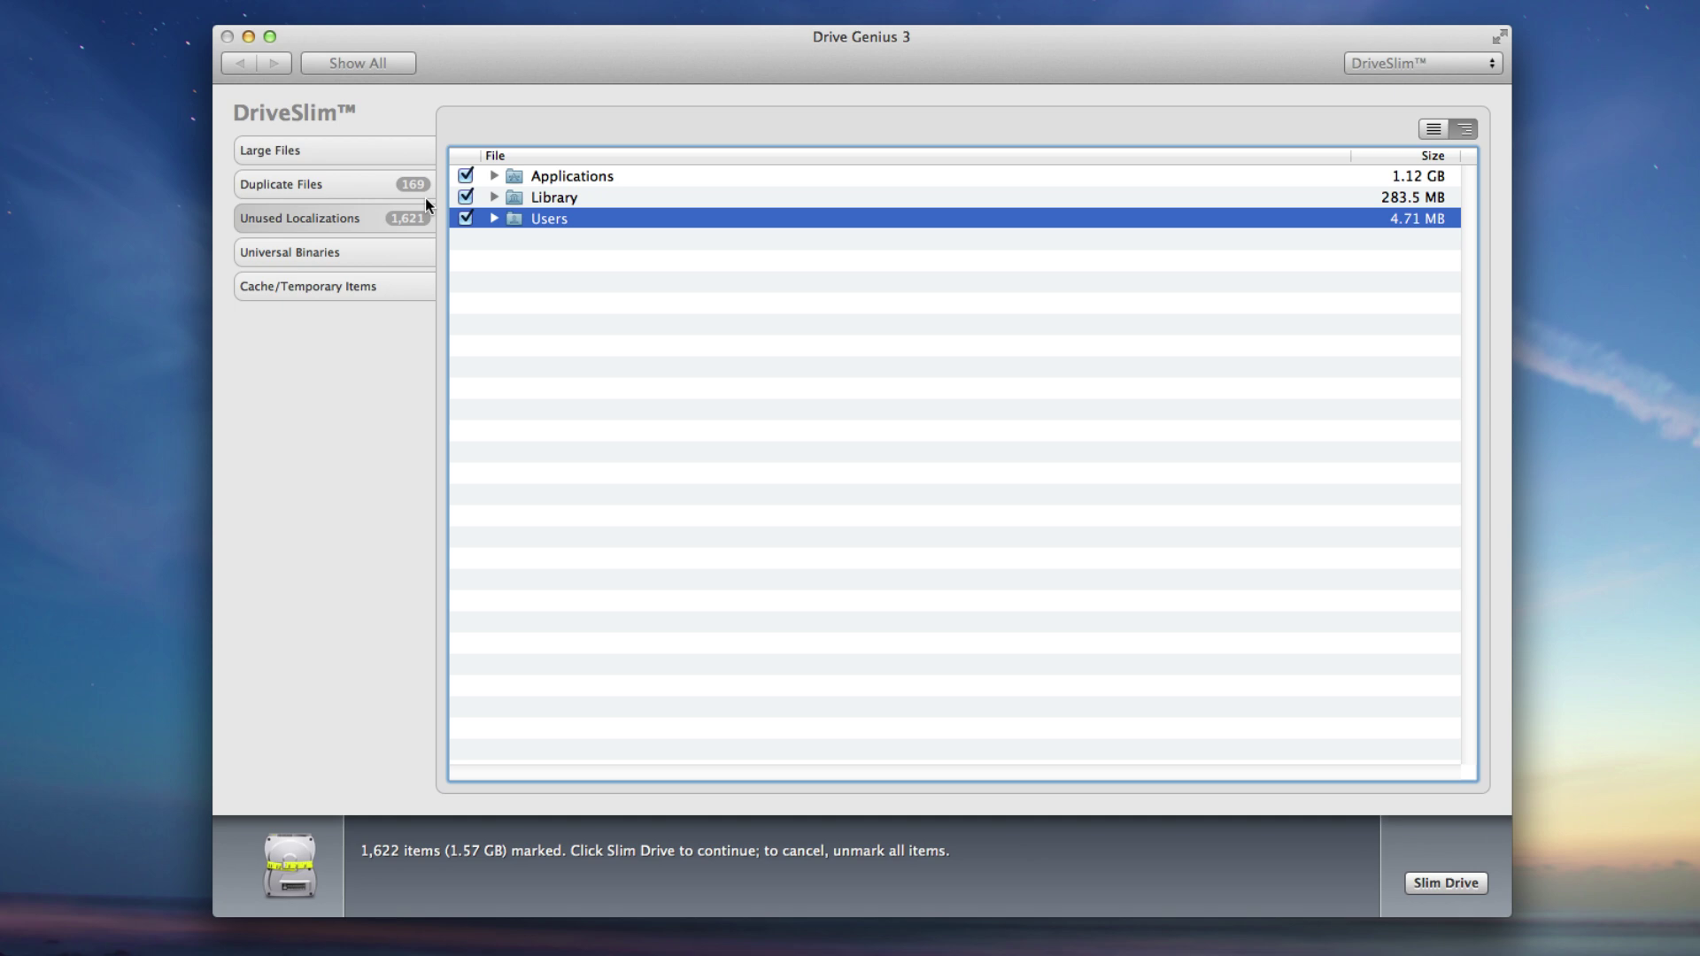
pyautogui.click(380, 186)
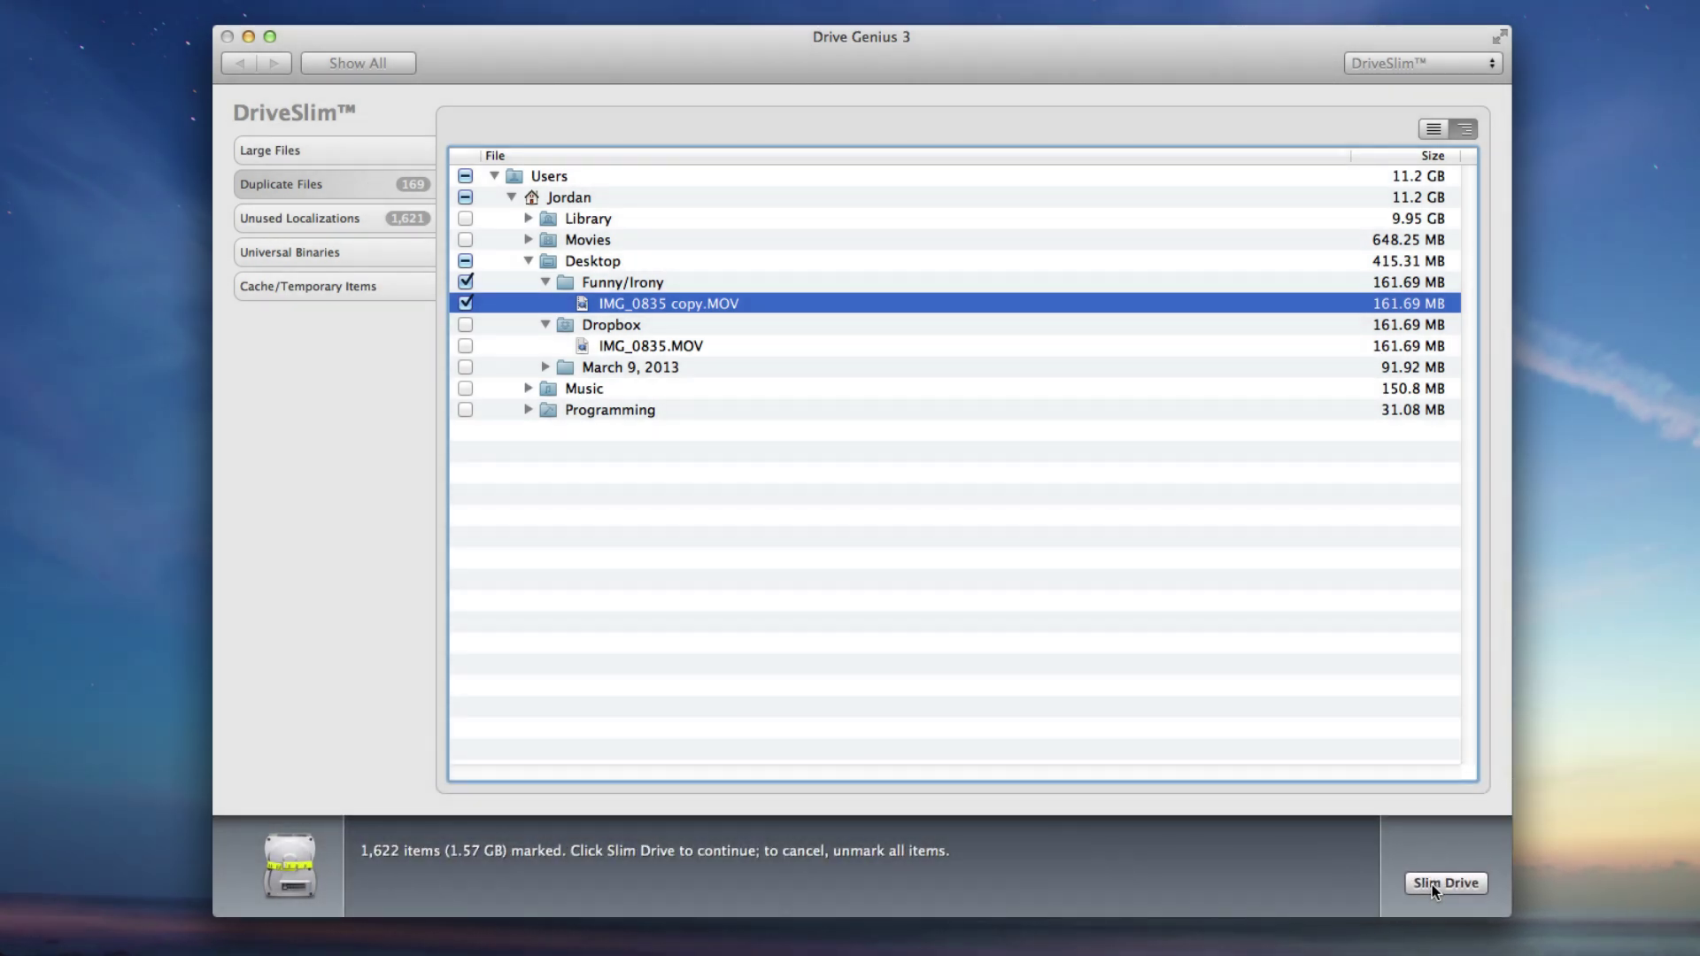
# Start Slim Drive and review the warning's removal list, selecting Pages.app
pyautogui.click(1432, 884)
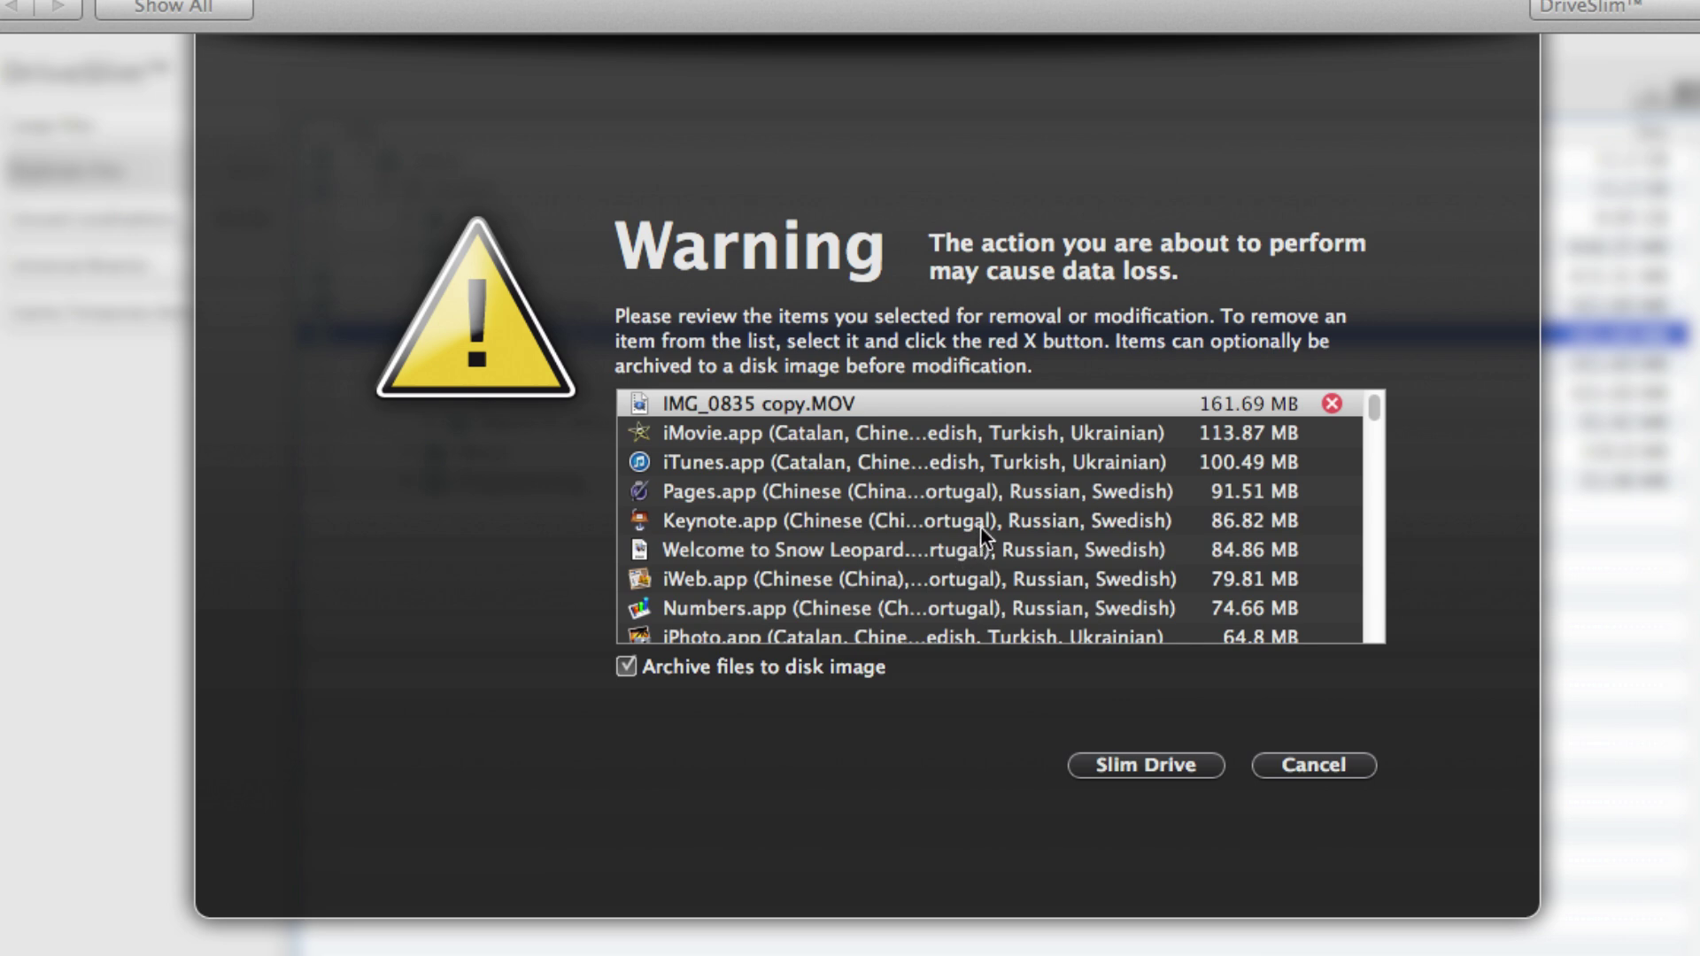
pyautogui.click(964, 490)
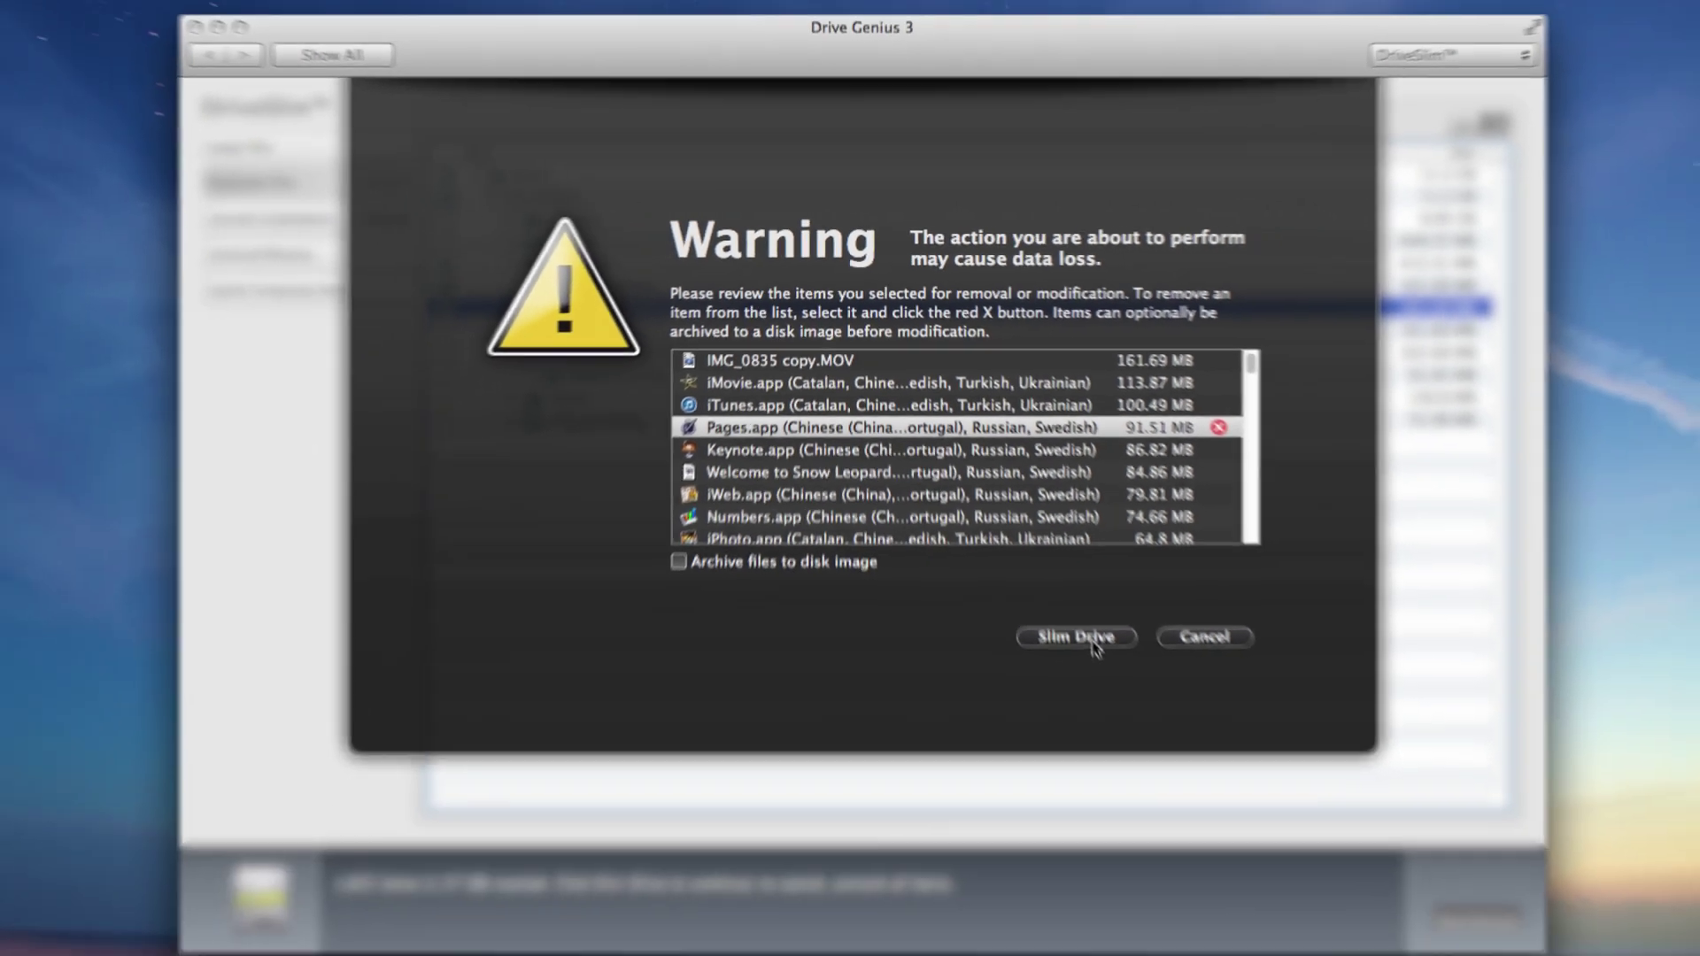
# Confirm removal of the marked items and open the Repartition tool
pyautogui.click(1166, 770)
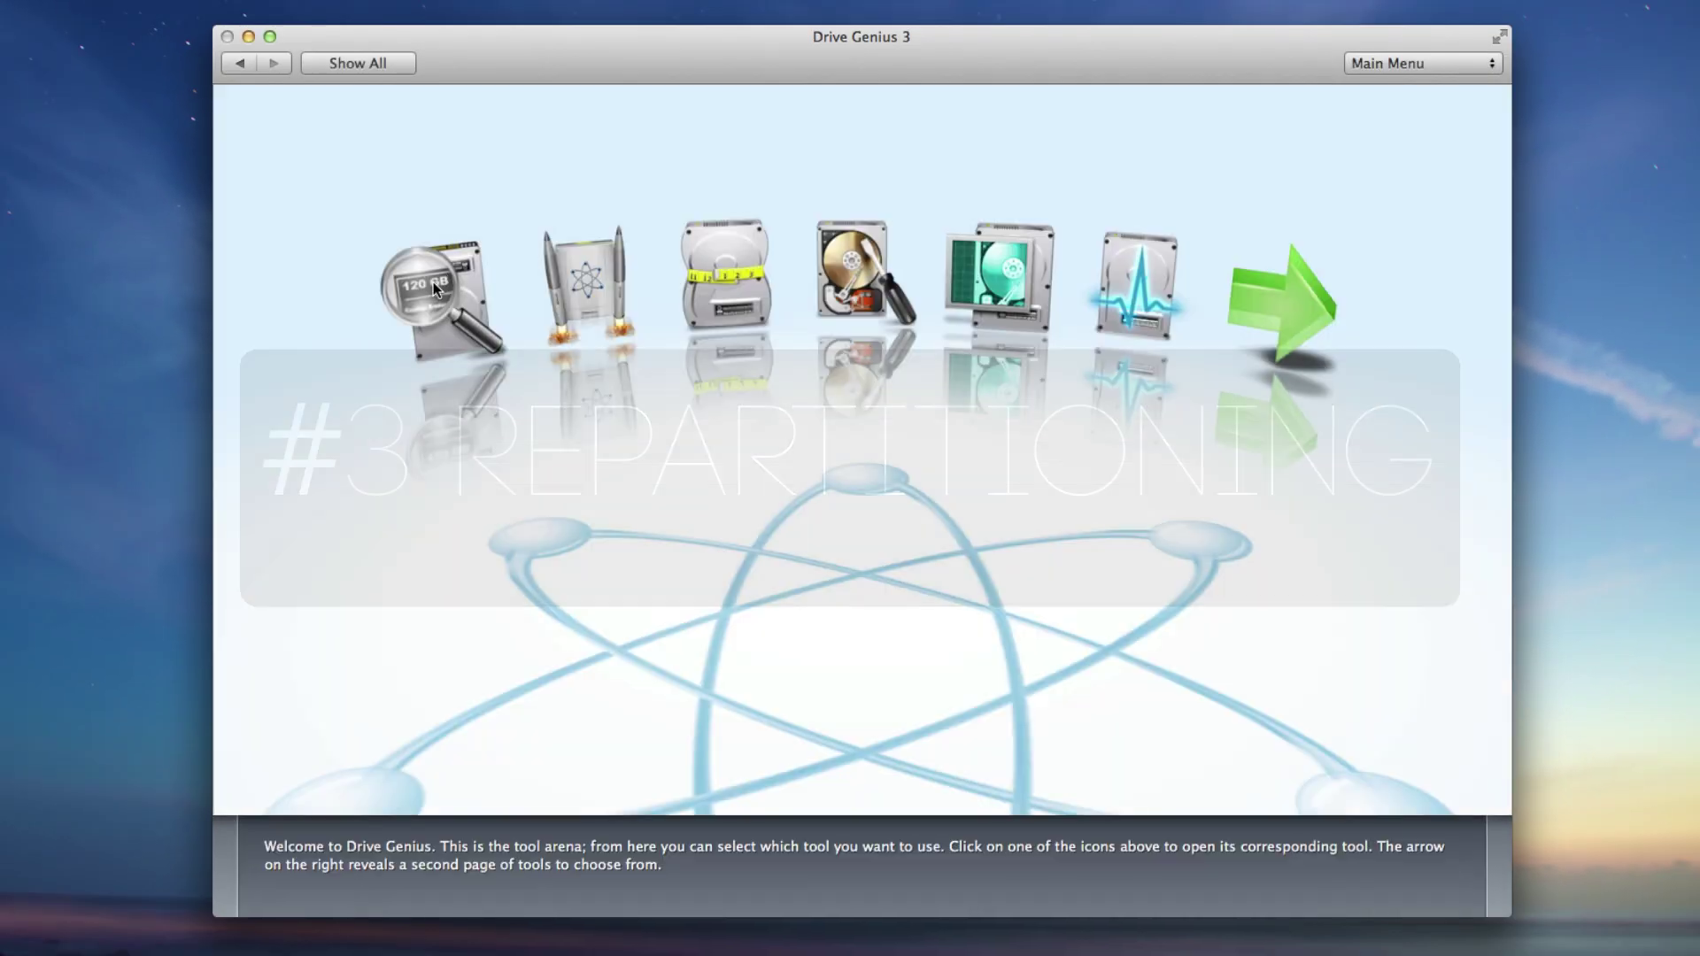
pyautogui.click(1282, 301)
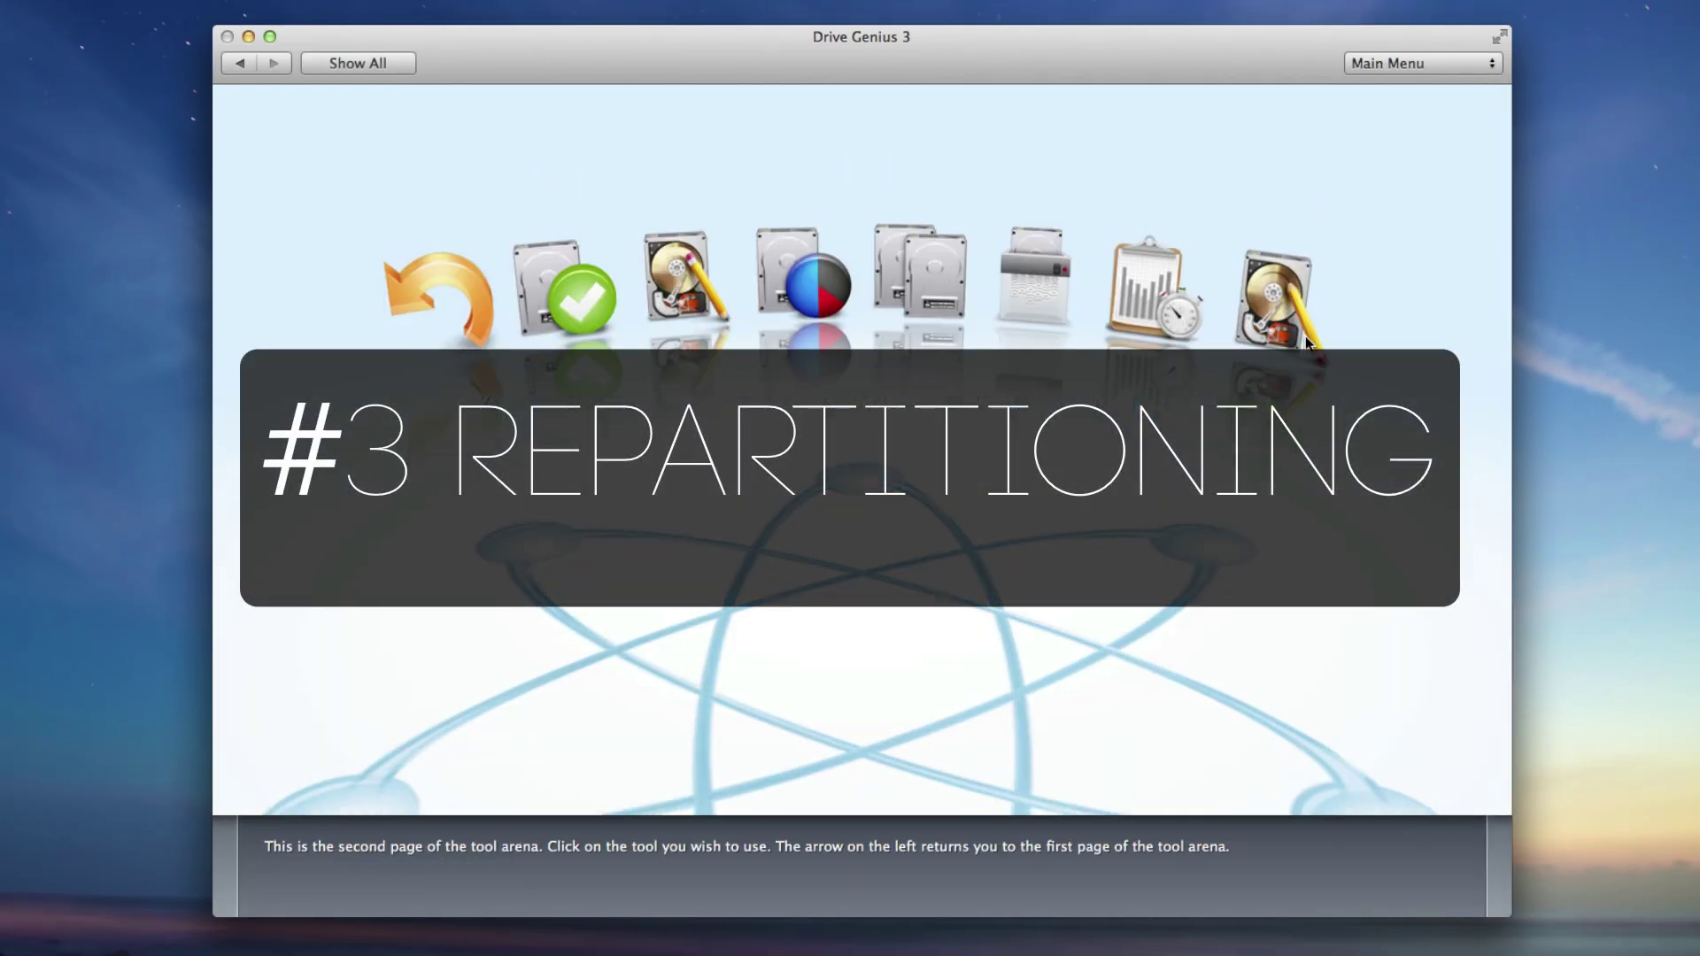
pyautogui.click(792, 287)
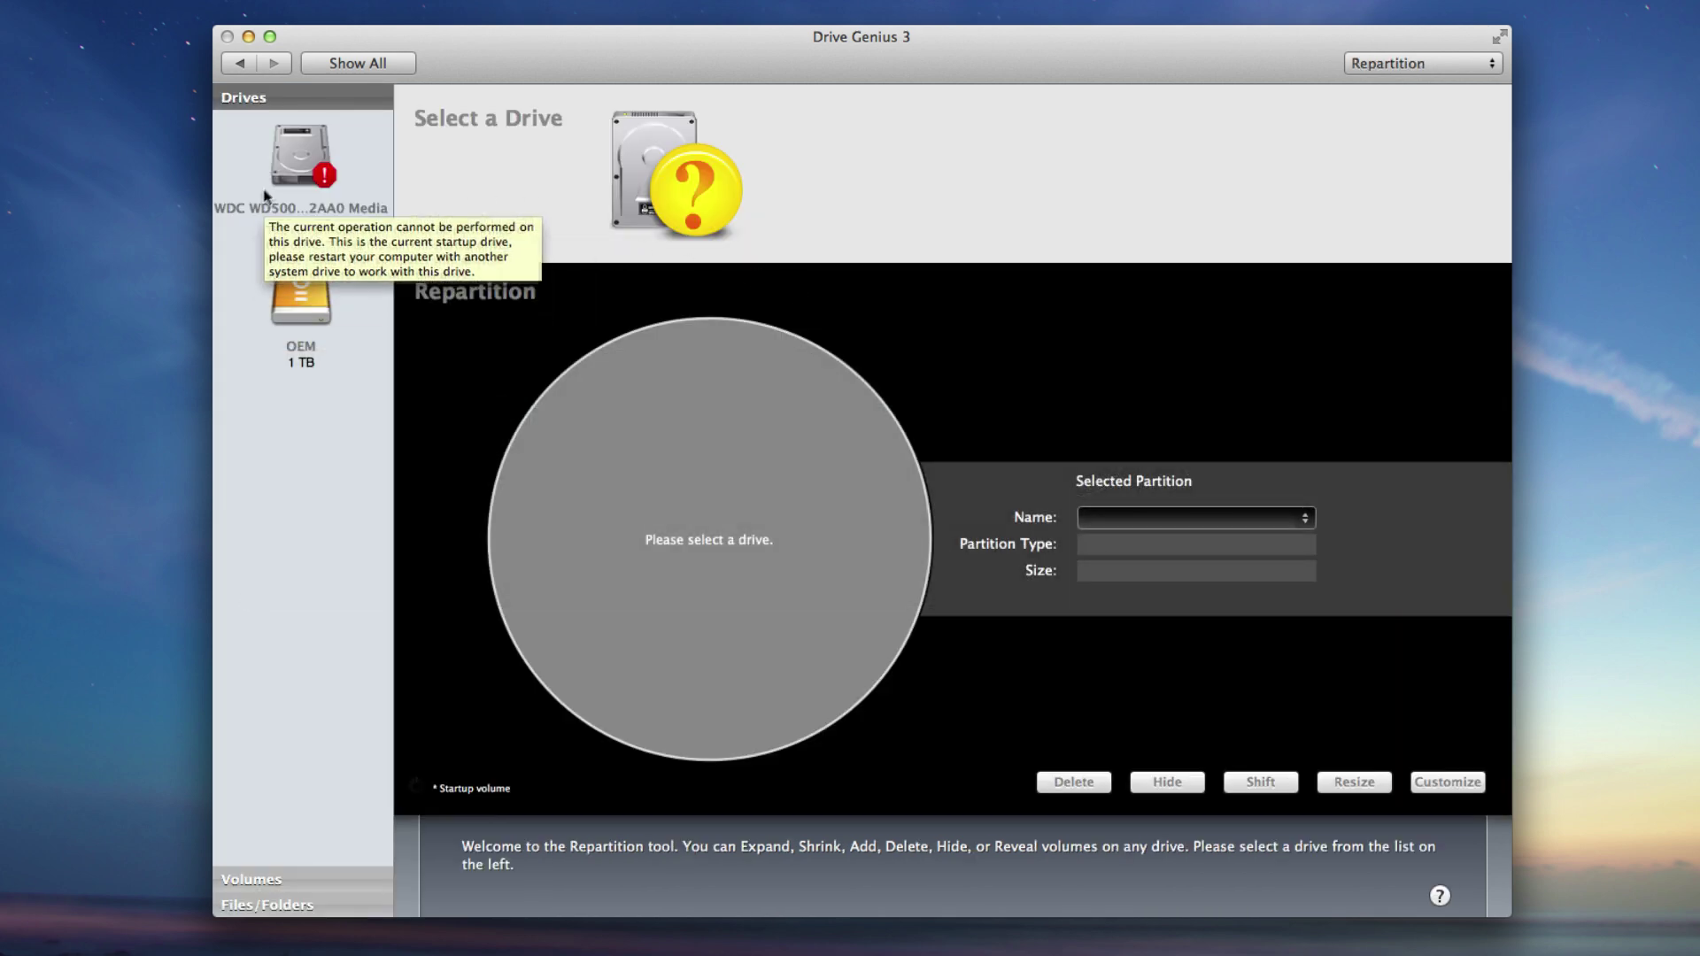
# Select the 1 TB OEM drive, inspect its partitions and pick Other from the Name list
pyautogui.click(296, 322)
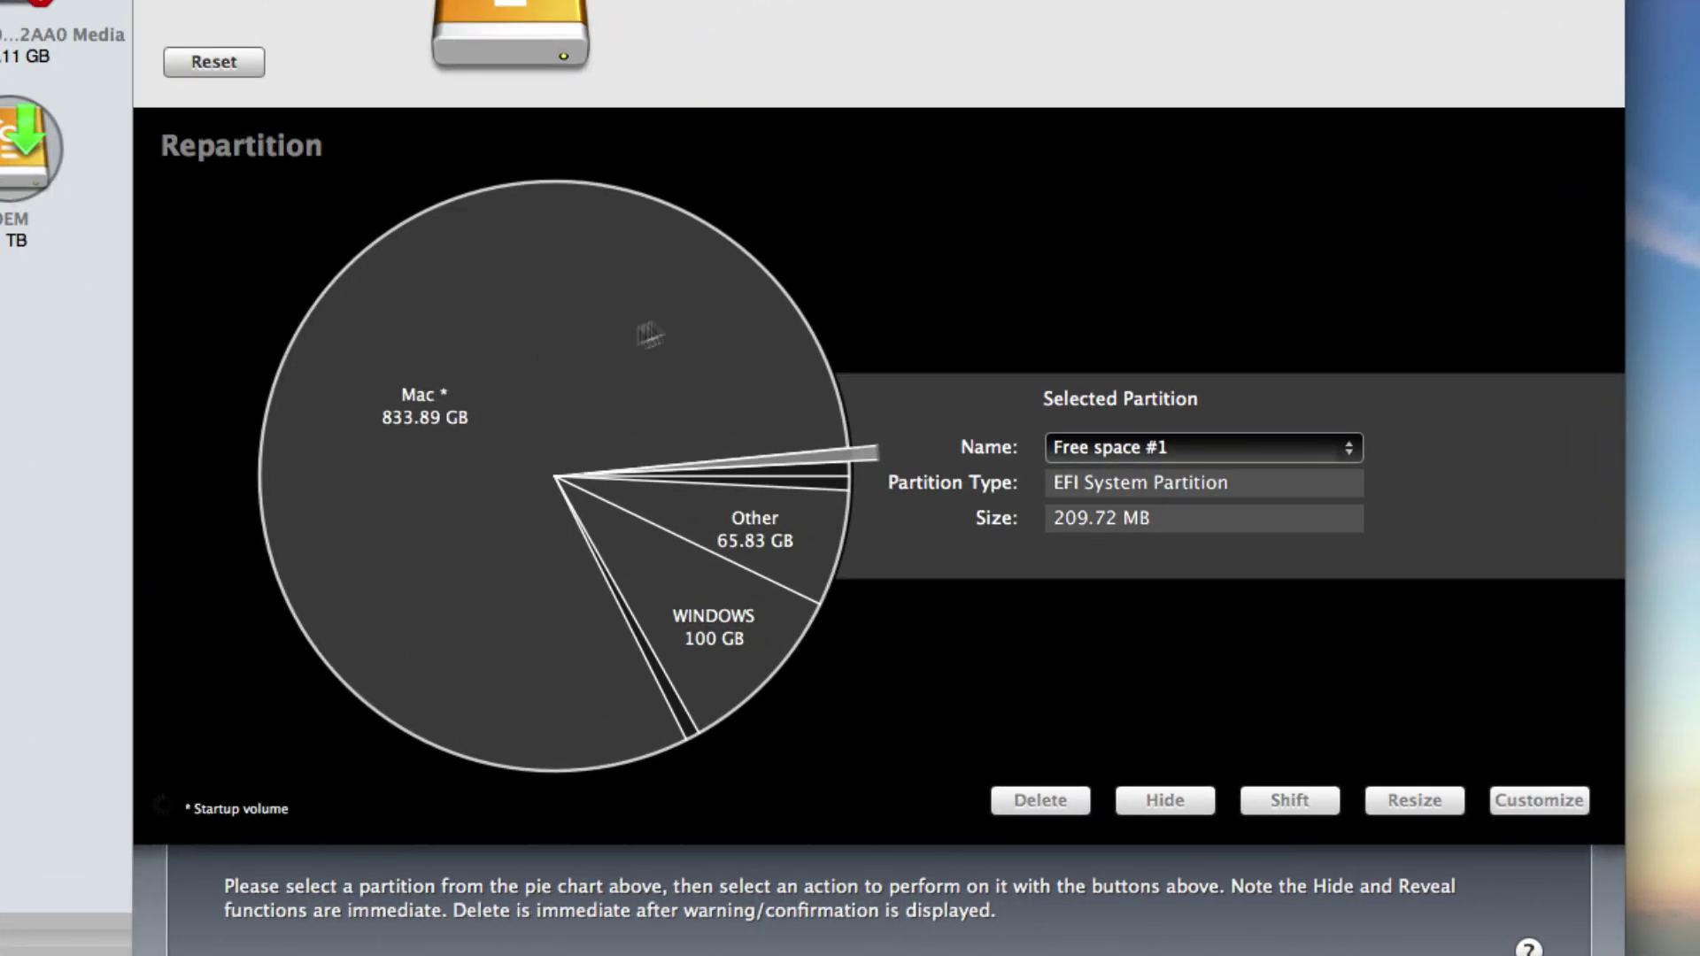
pyautogui.click(460, 331)
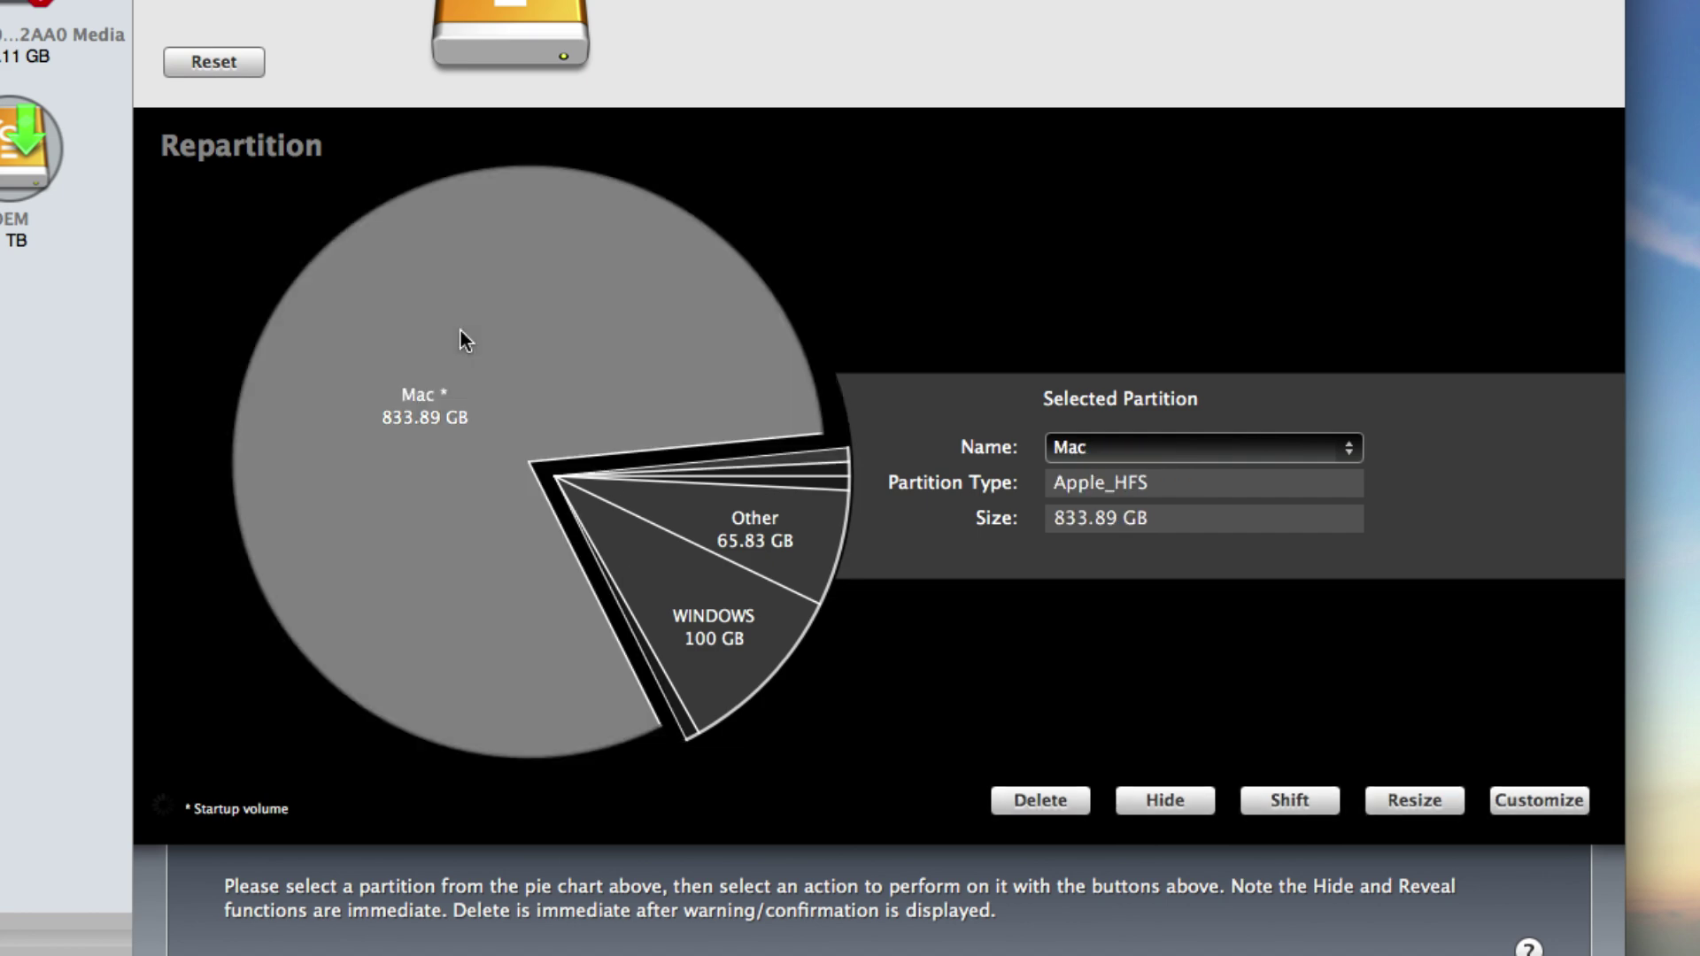
pyautogui.click(801, 554)
pyautogui.click(743, 623)
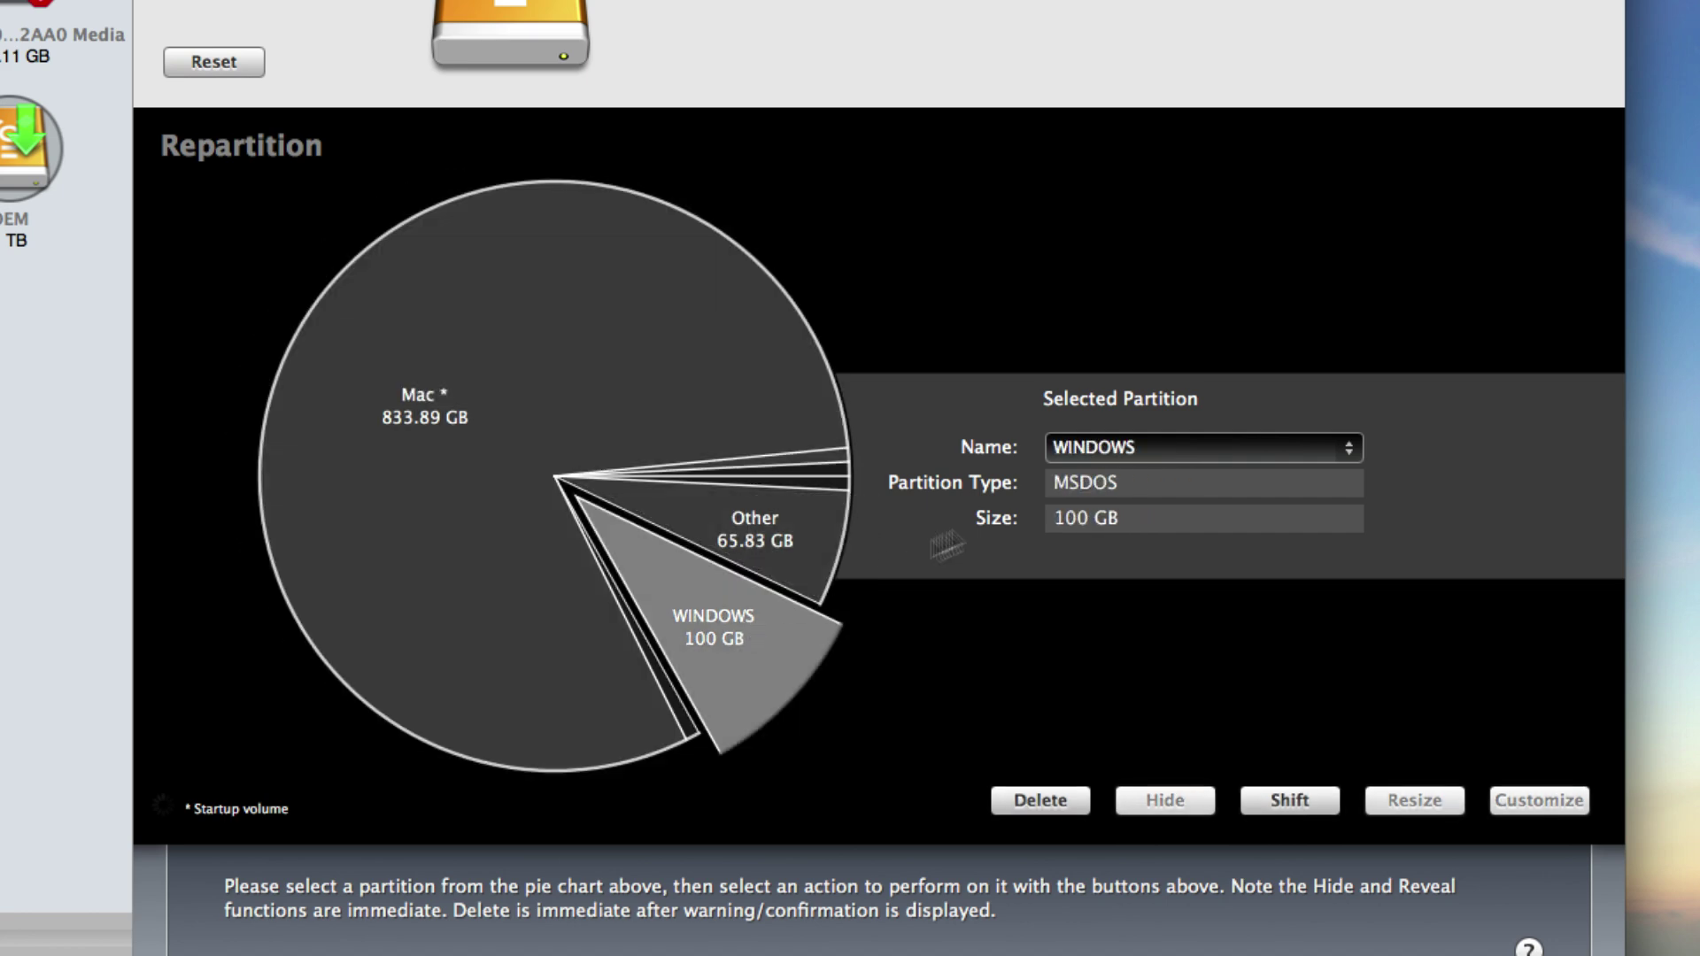
pyautogui.click(1142, 455)
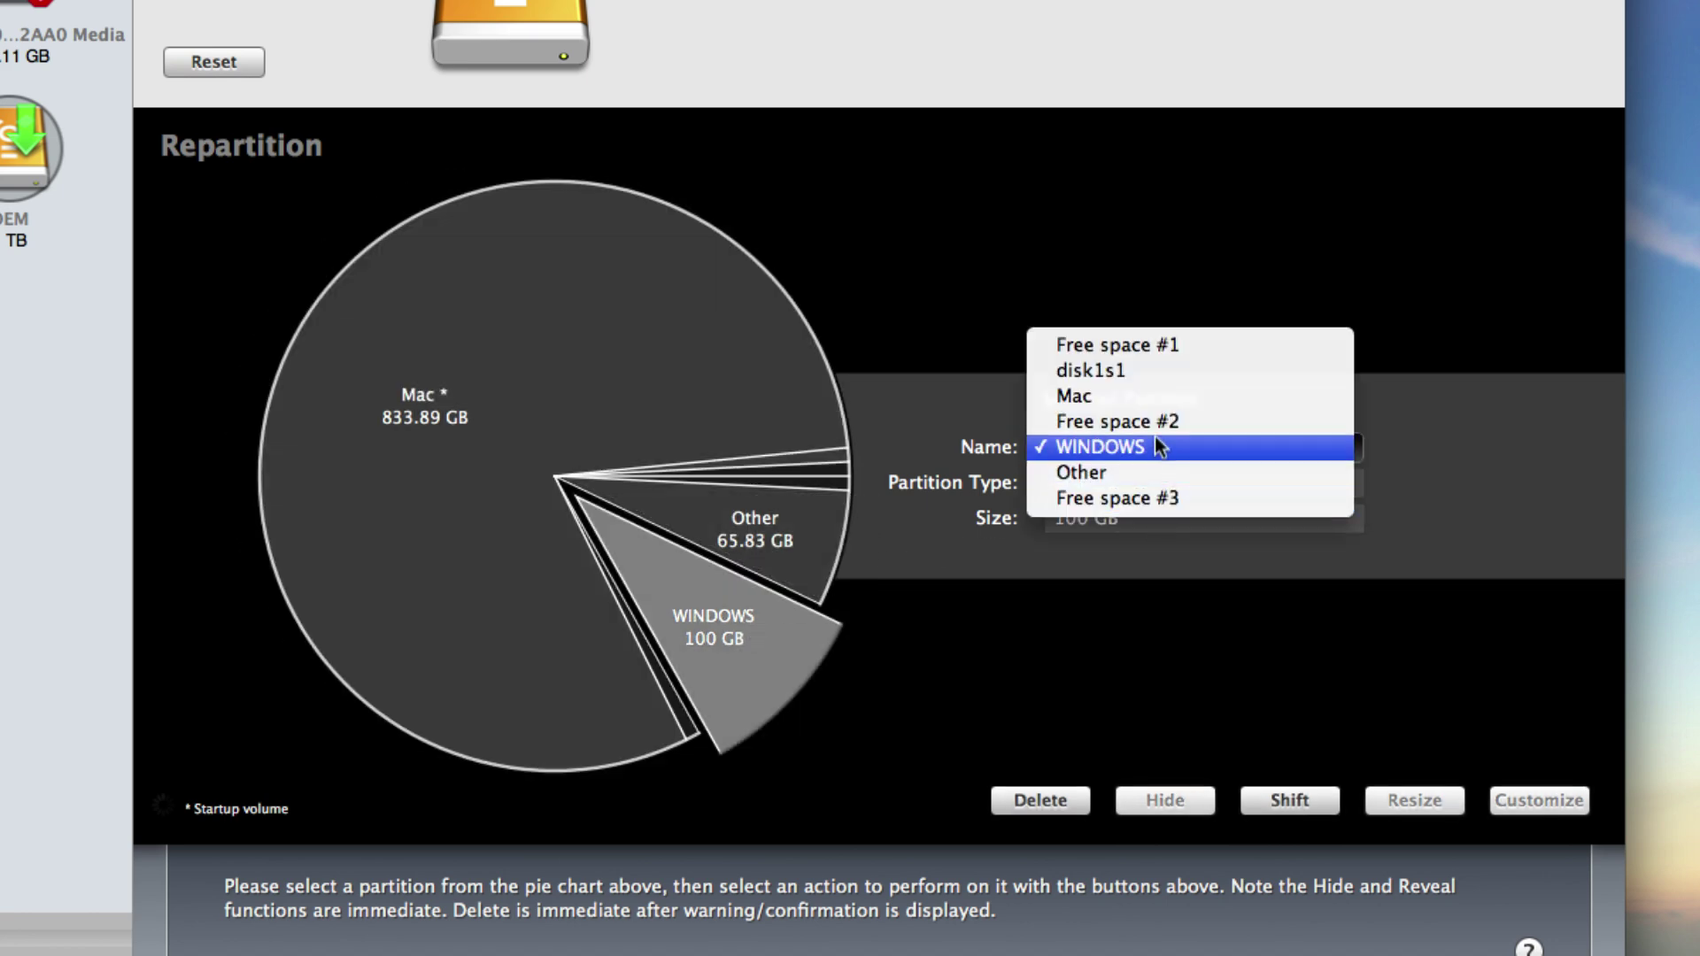
pyautogui.click(1124, 475)
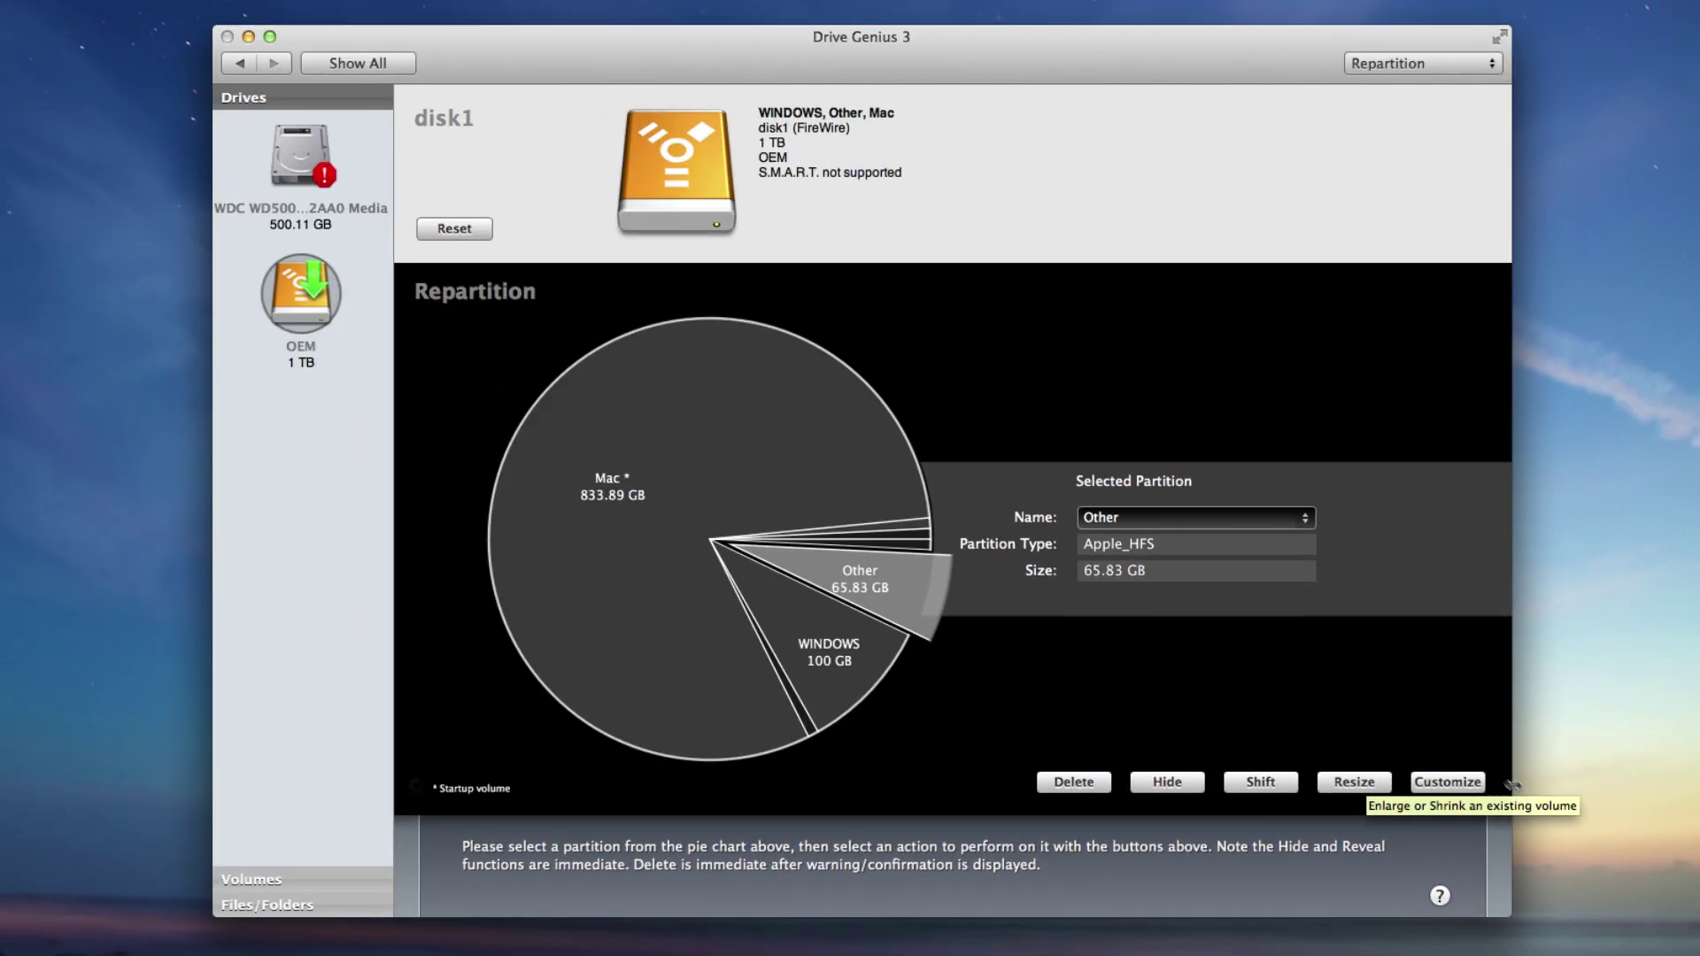
# Customize the Other partition by cycling through drive icons, then cancel without changes
pyautogui.click(1459, 785)
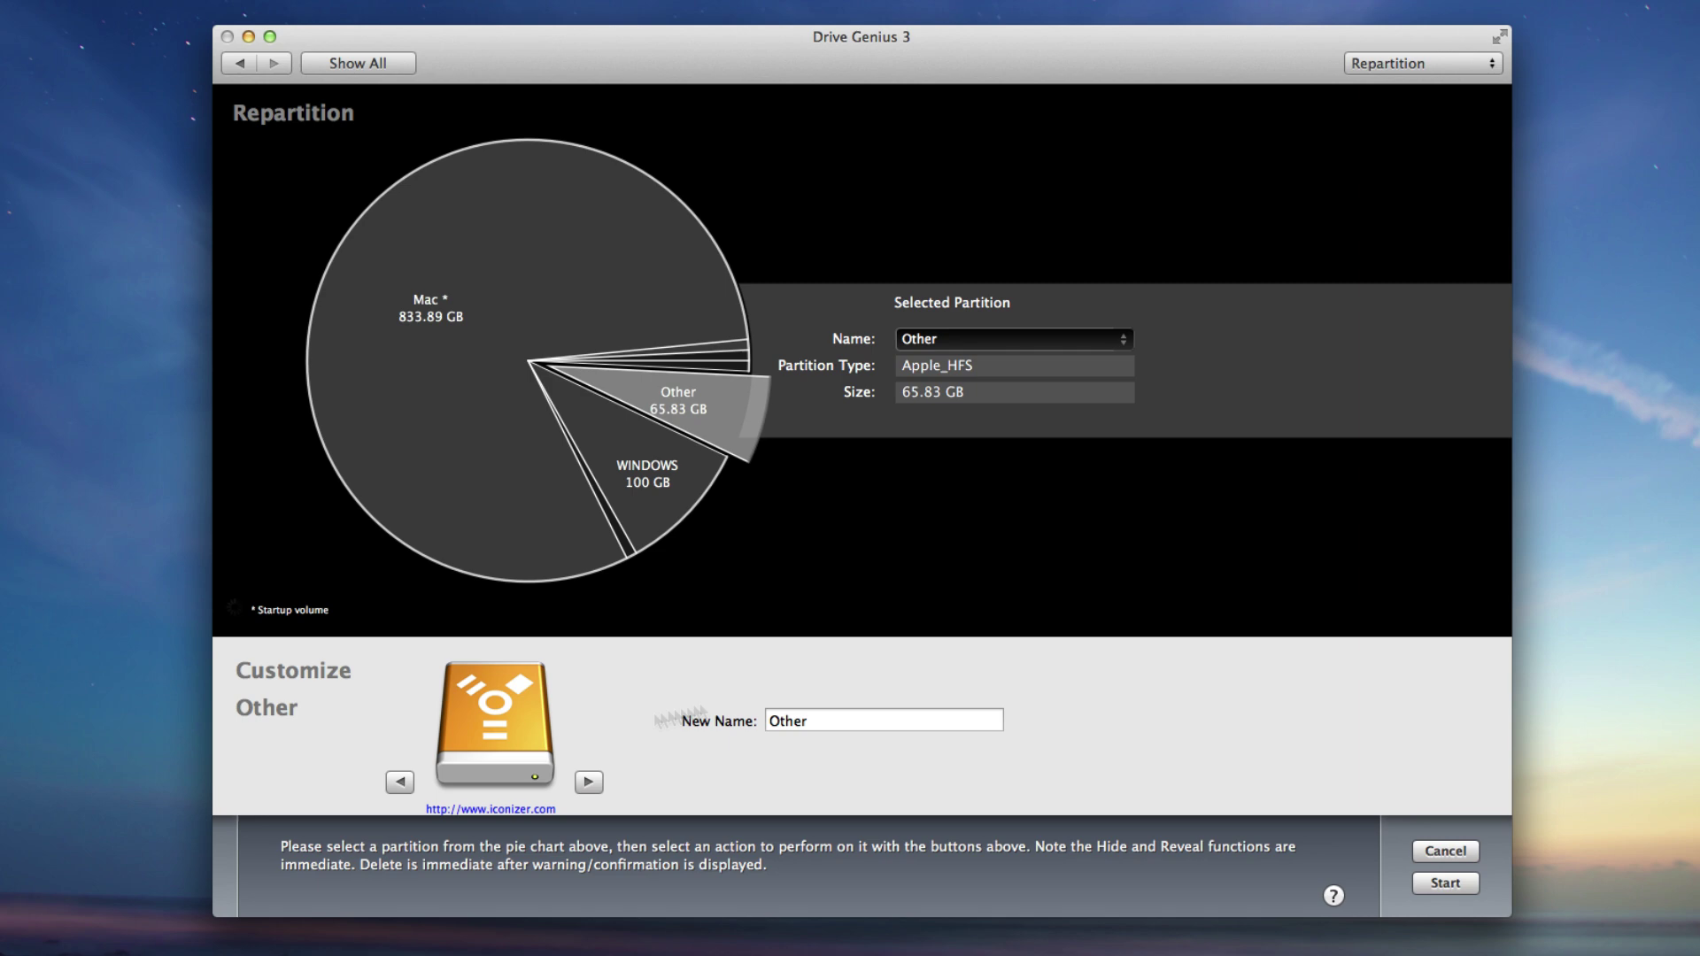
pyautogui.click(589, 781)
pyautogui.click(589, 781)
pyautogui.click(588, 781)
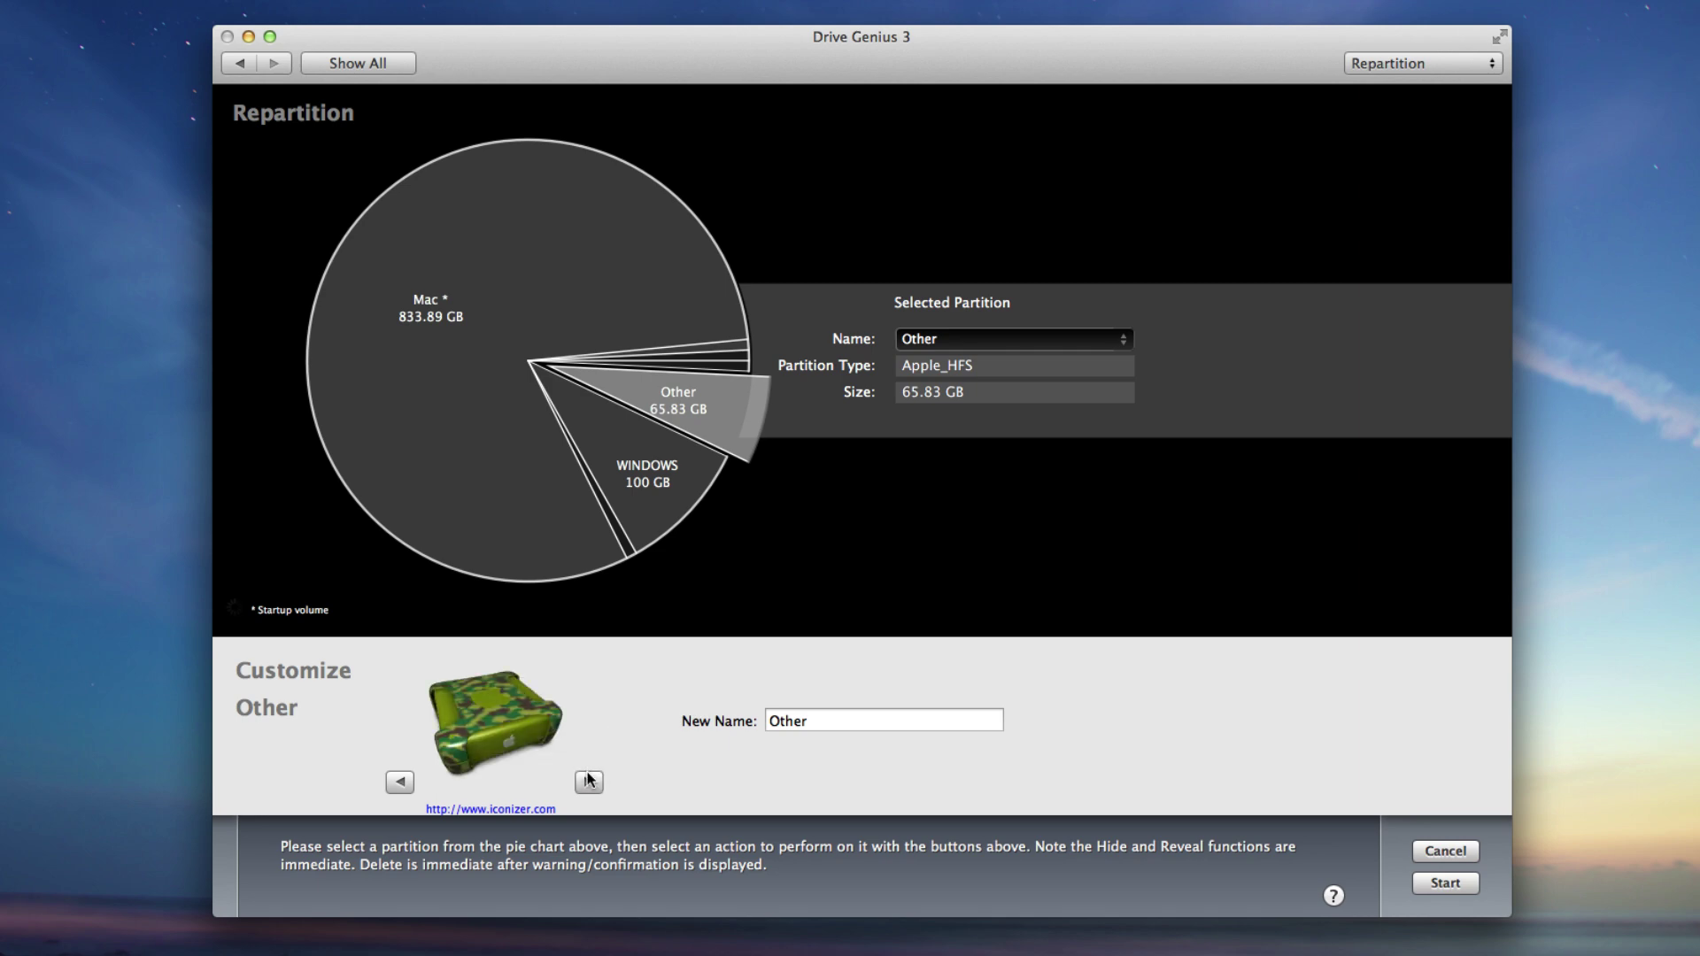
pyautogui.click(398, 782)
pyautogui.click(398, 783)
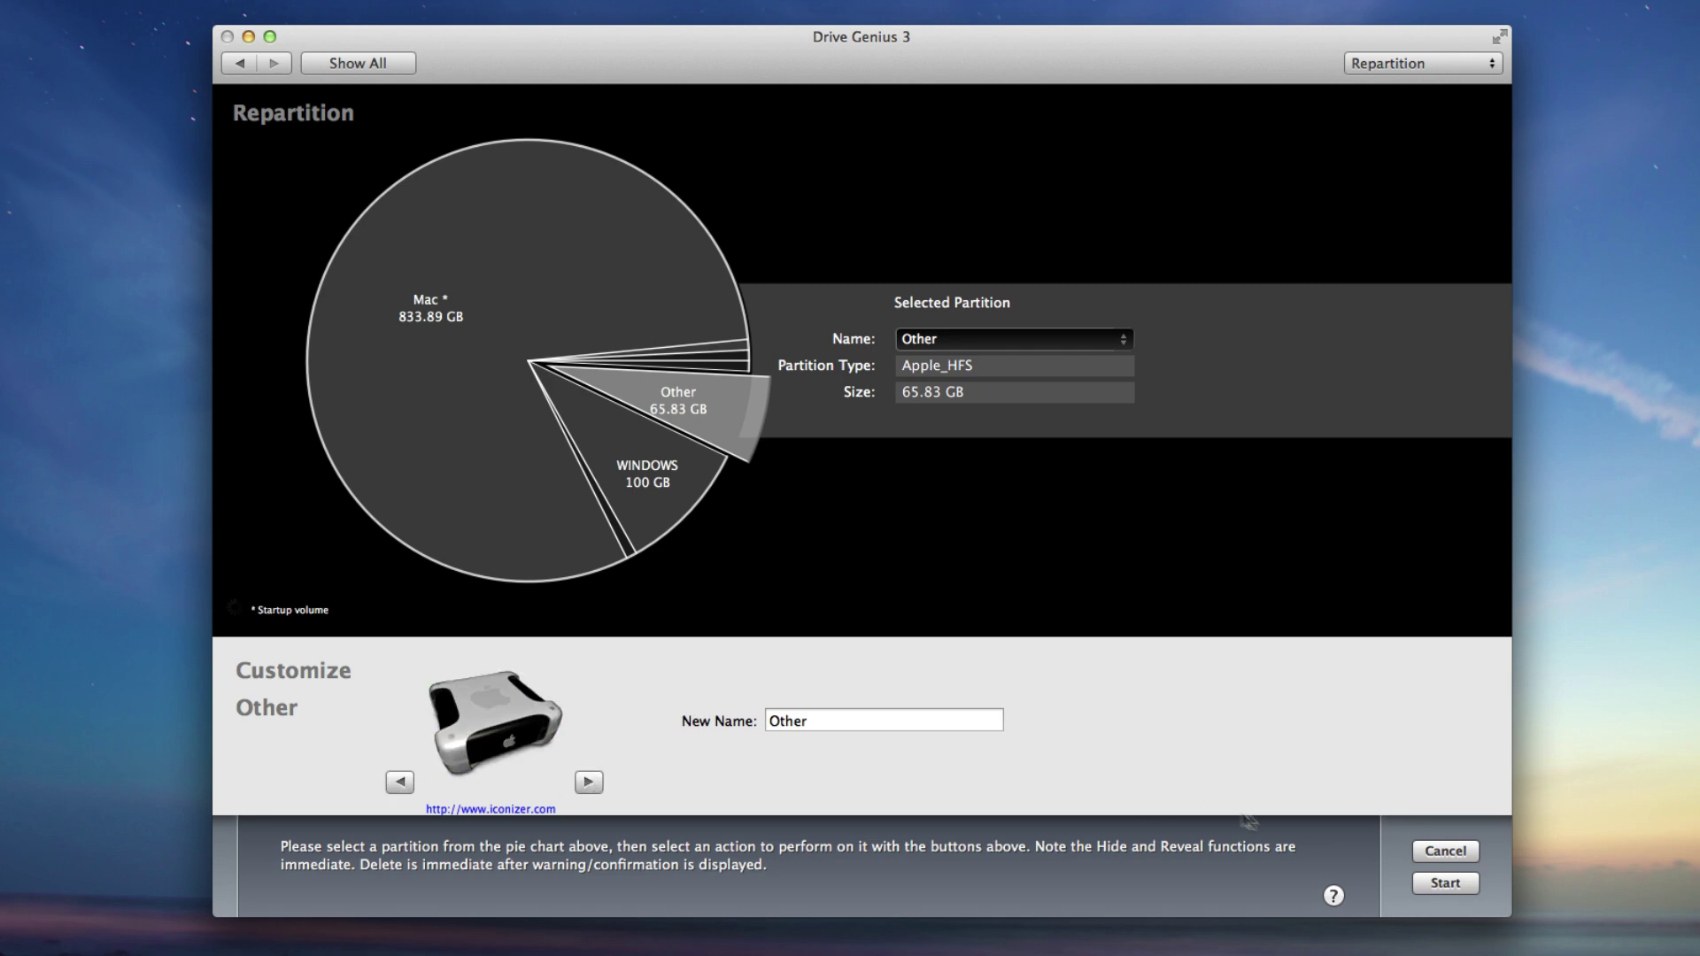
pyautogui.click(1444, 851)
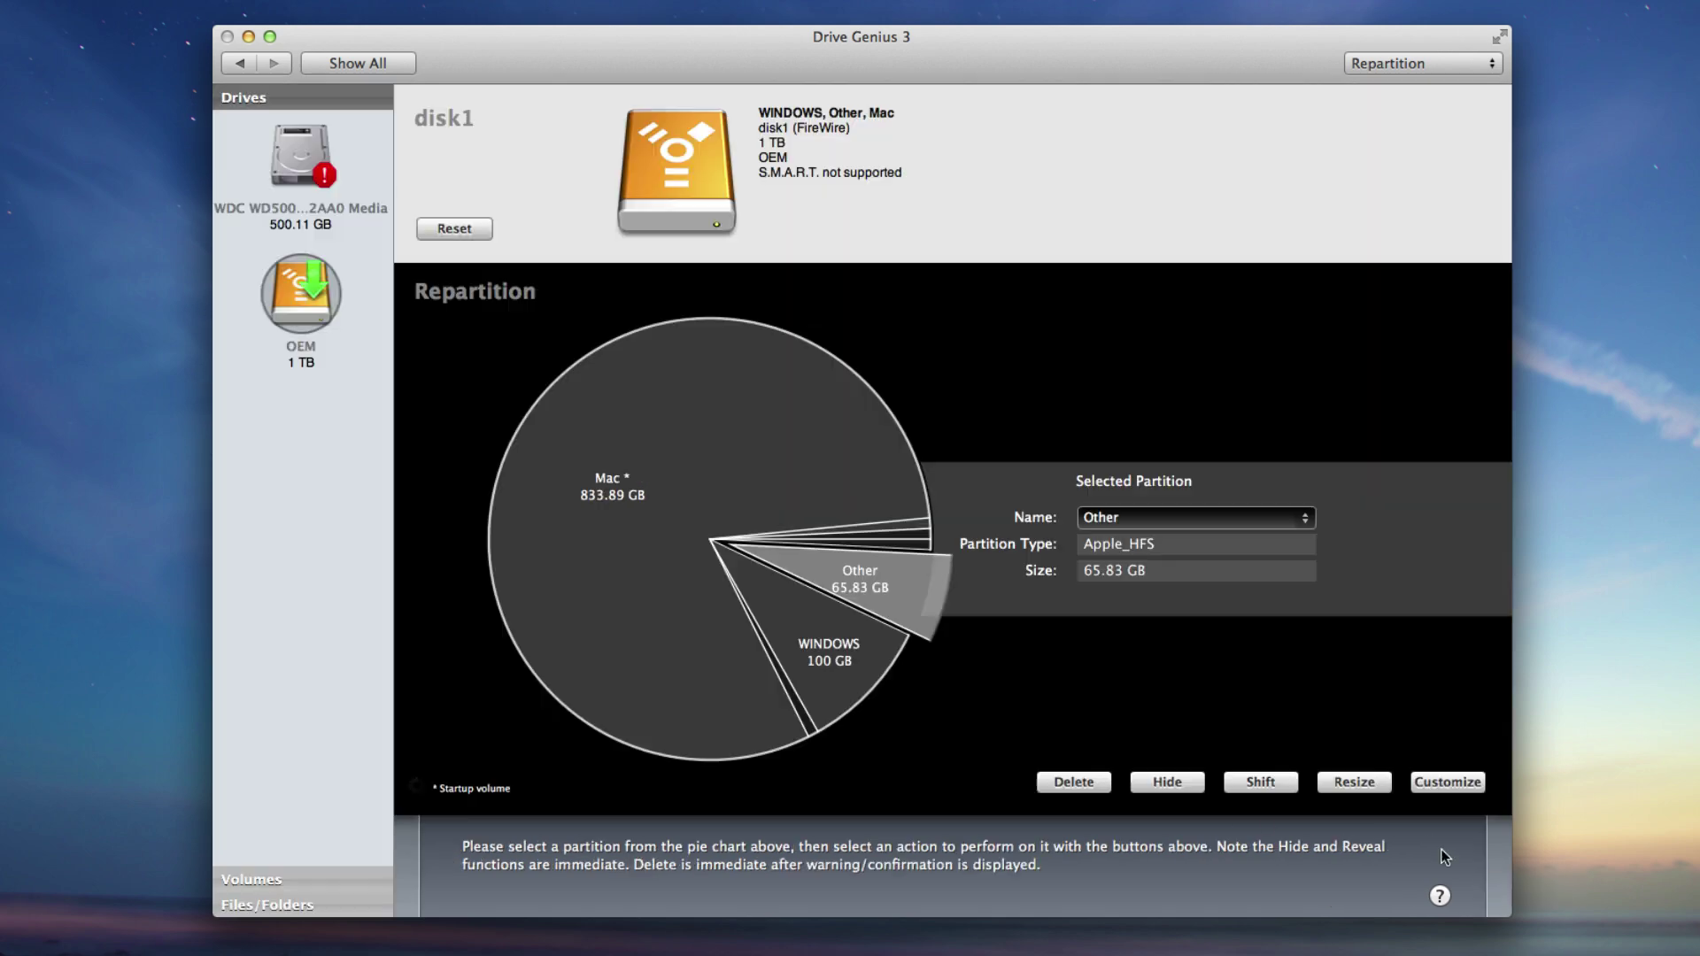
# Resize the Other partition, shrinking it to 63.71 GB
pyautogui.click(692, 482)
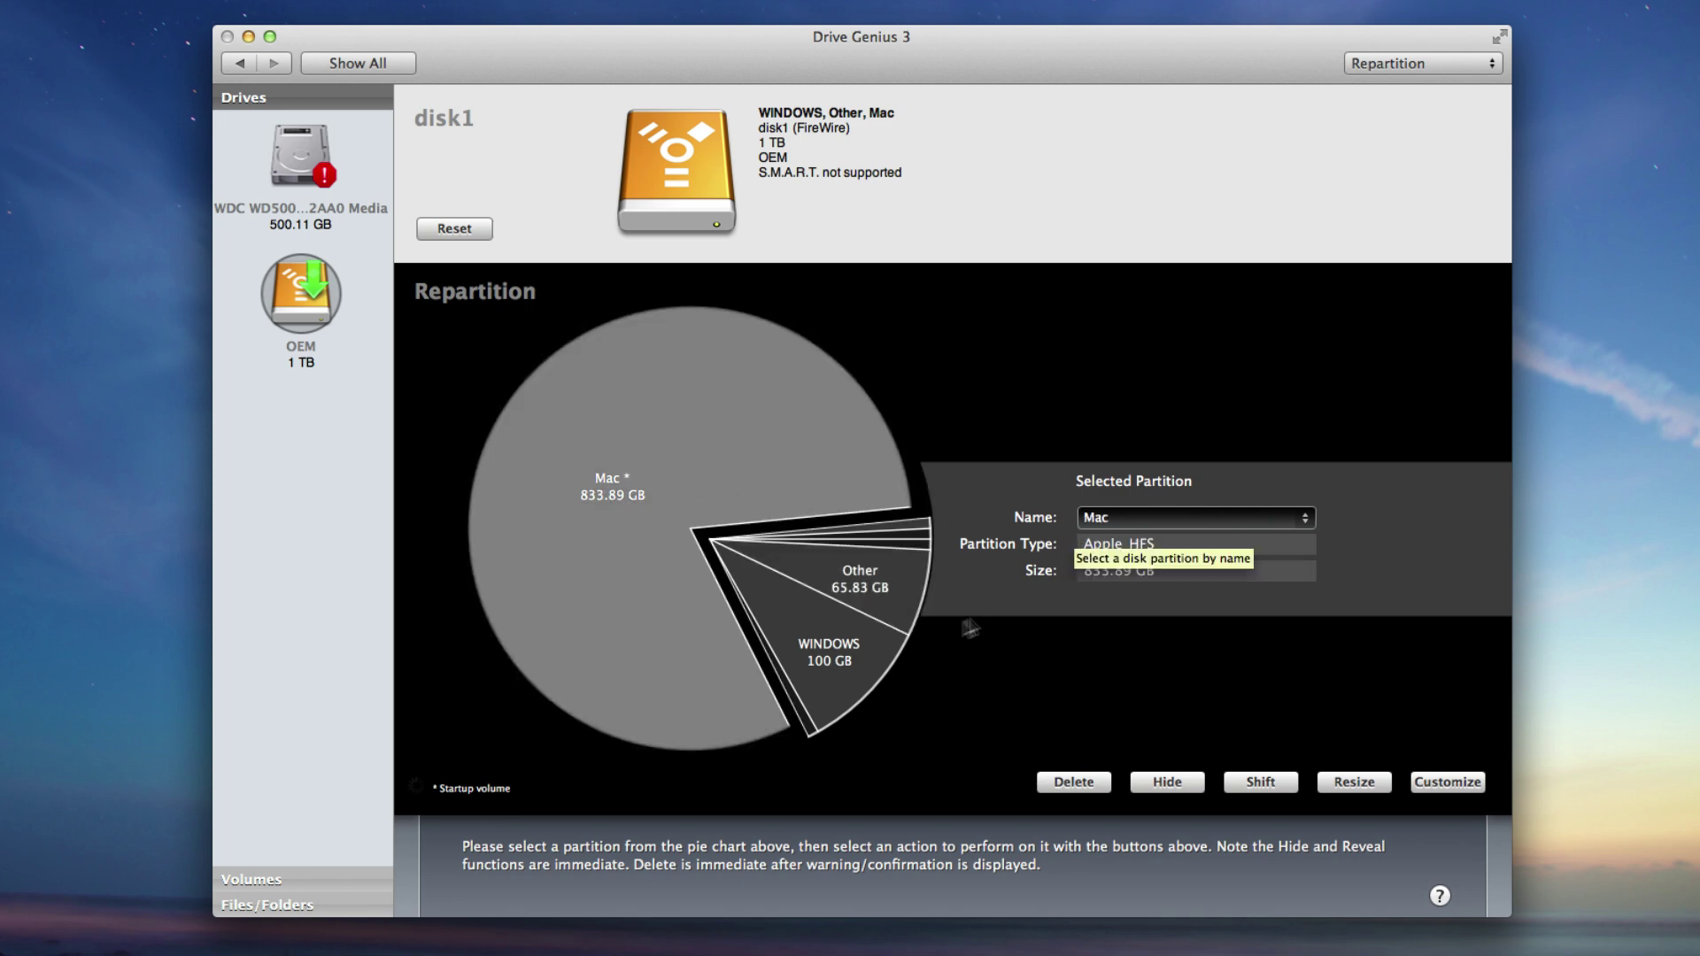
pyautogui.click(882, 597)
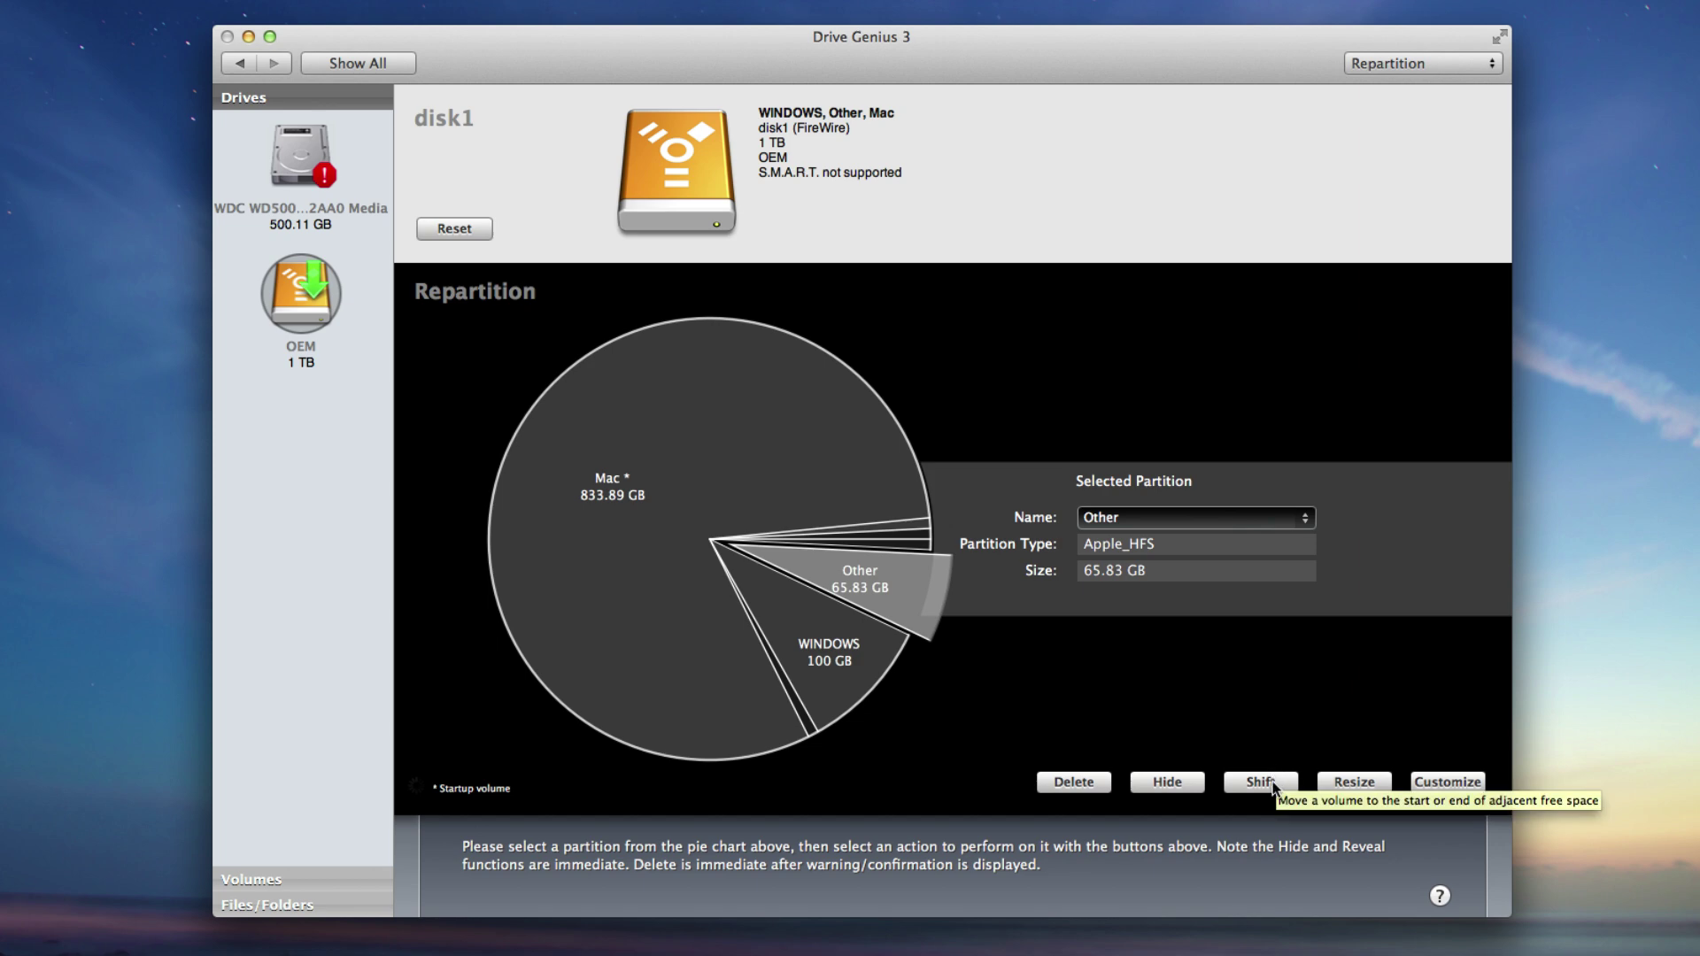
pyautogui.click(1356, 782)
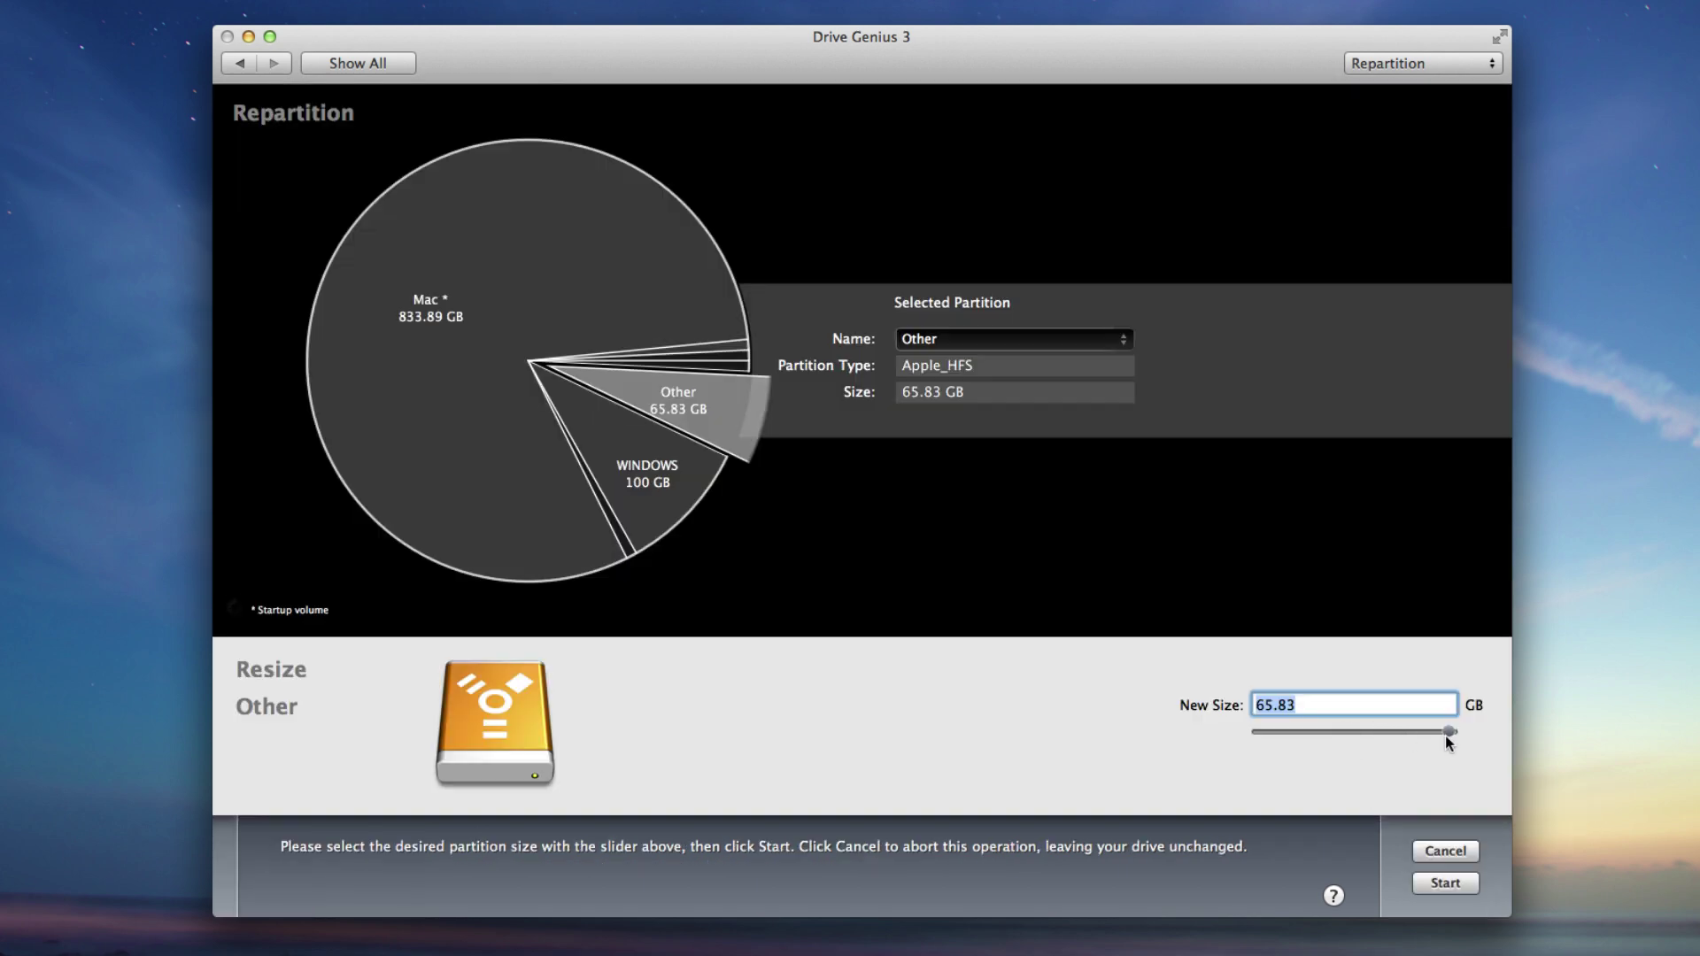
pyautogui.moveTo(1443, 731); pyautogui.dragTo(1268, 735)
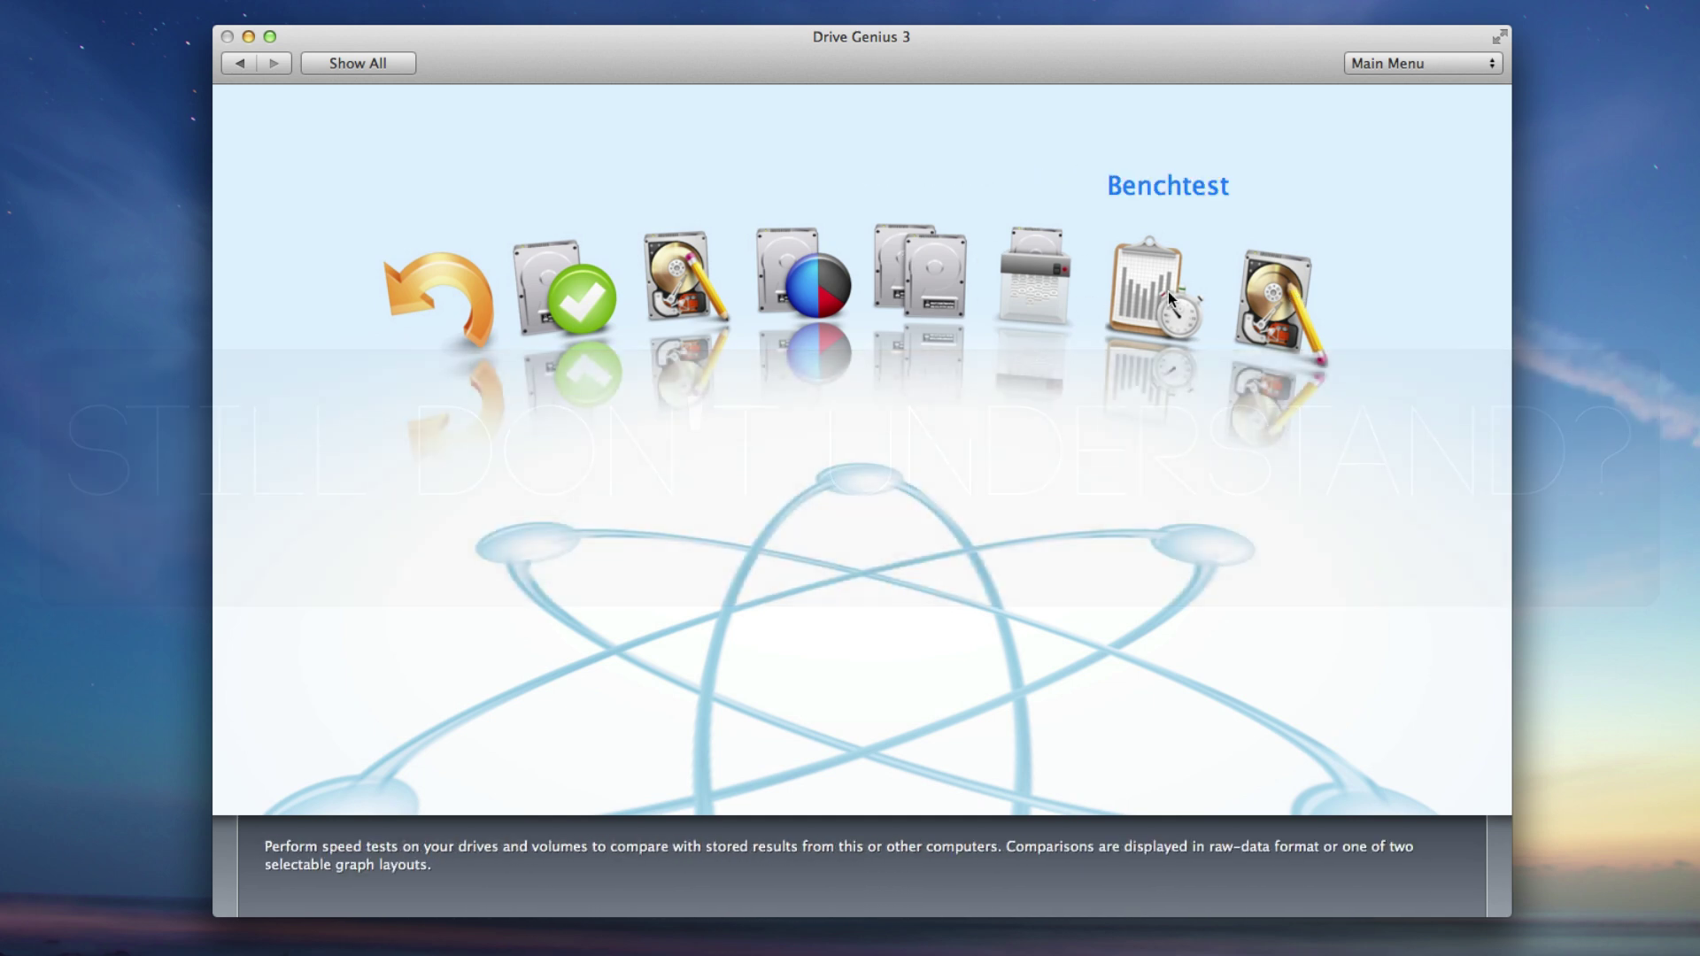
# Open Benchtest and its help page, highlighting the warning about background processes
pyautogui.click(1166, 290)
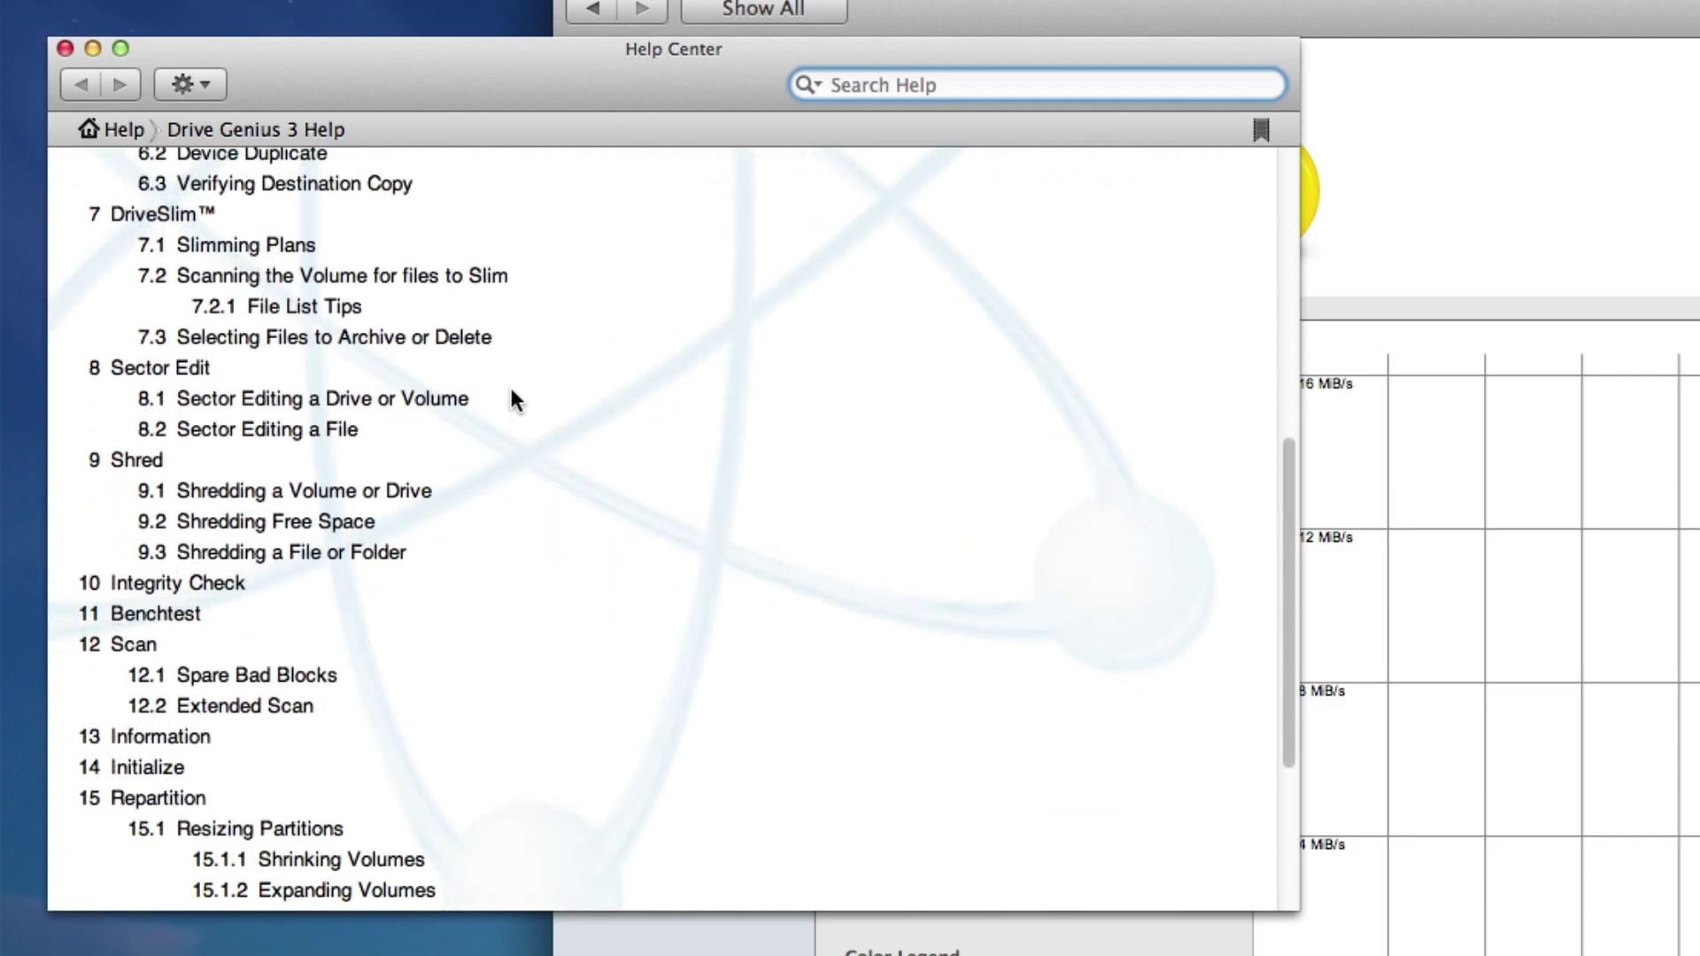
pyautogui.click(142, 487)
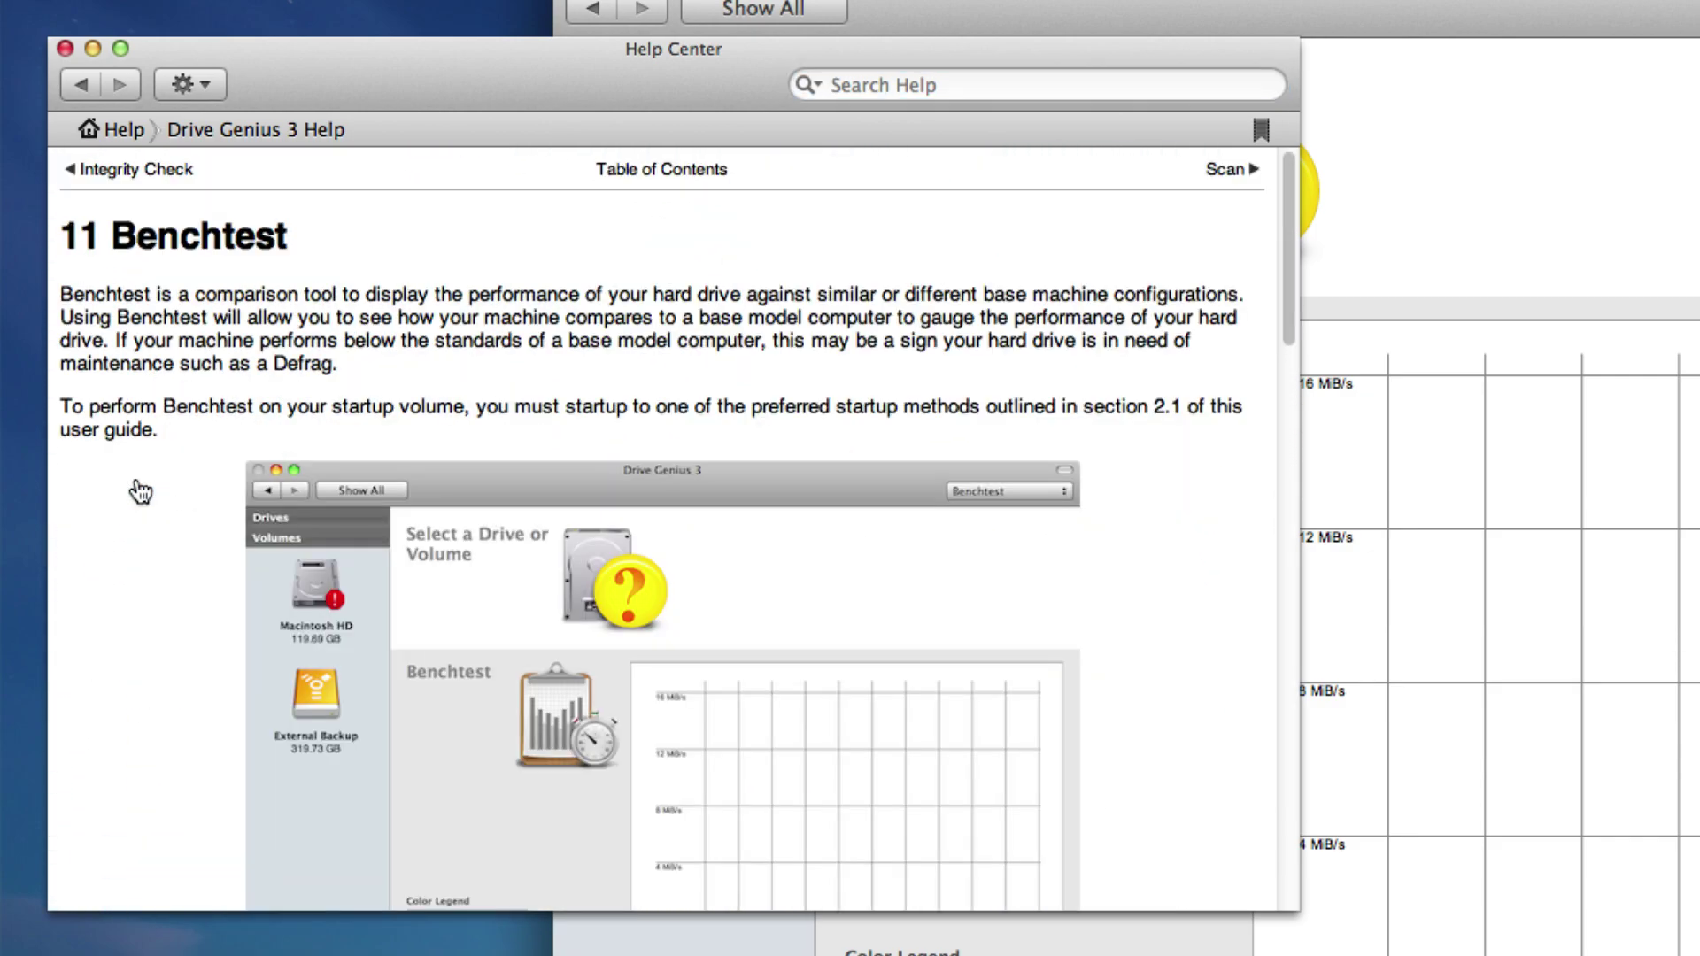
pyautogui.scroll(-3, 202, 456)
pyautogui.scroll(-10, 200, 448)
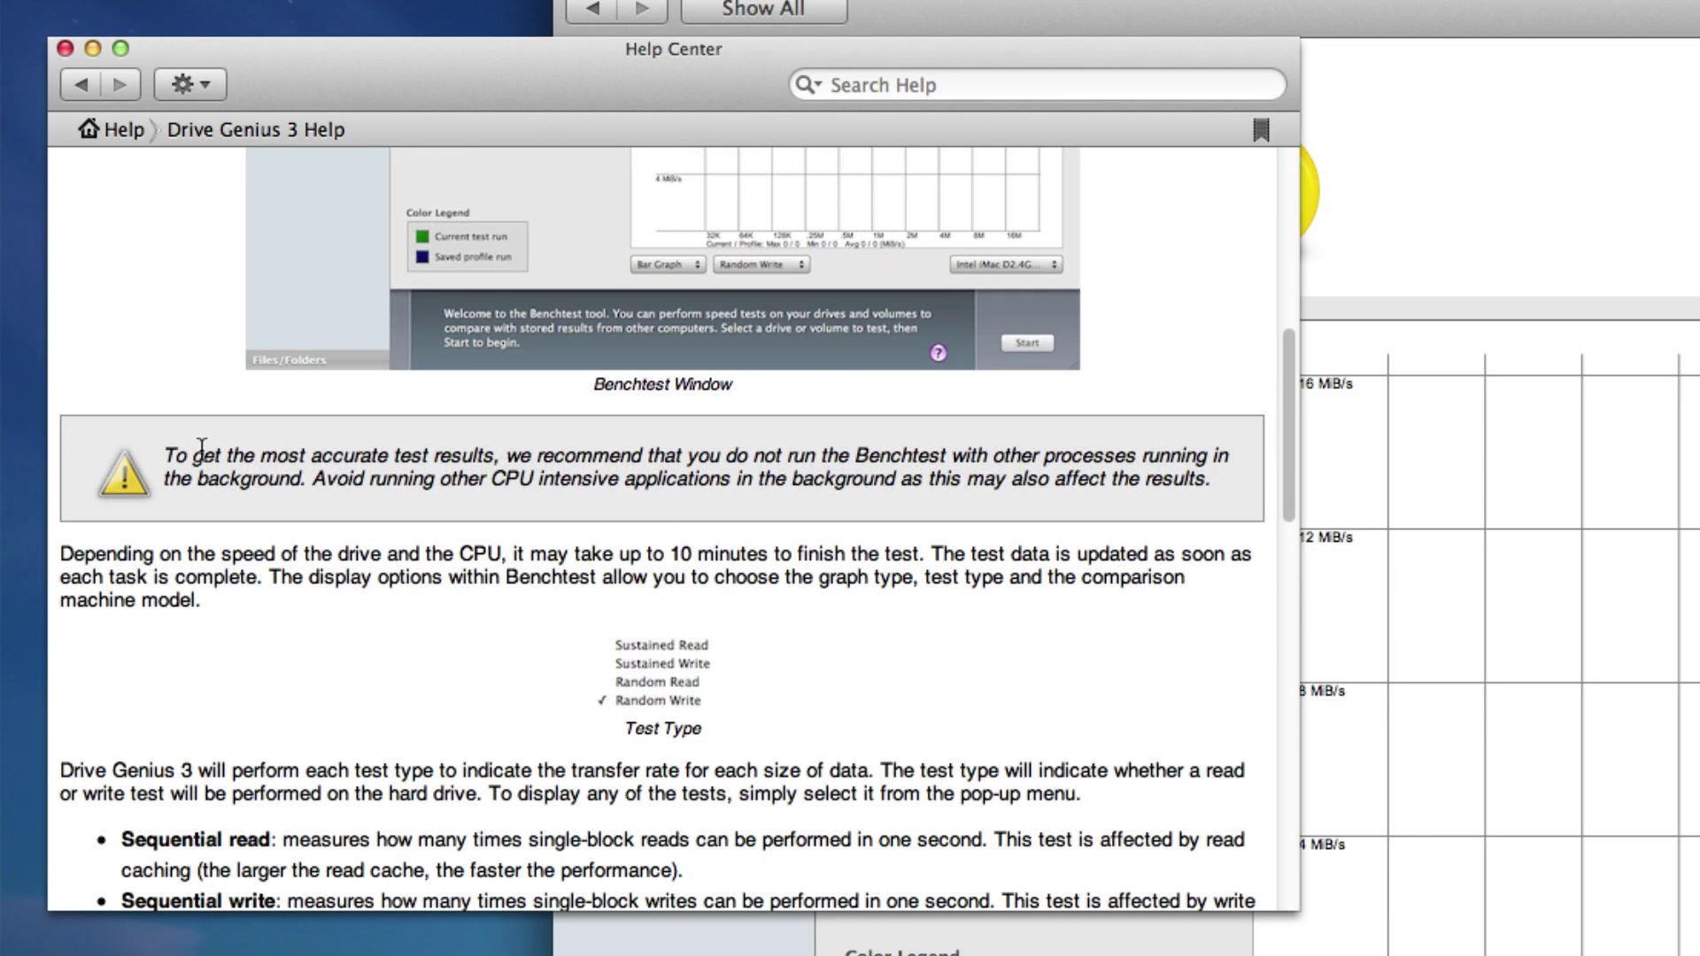
pyautogui.moveTo(201, 448); pyautogui.dragTo(1167, 513)
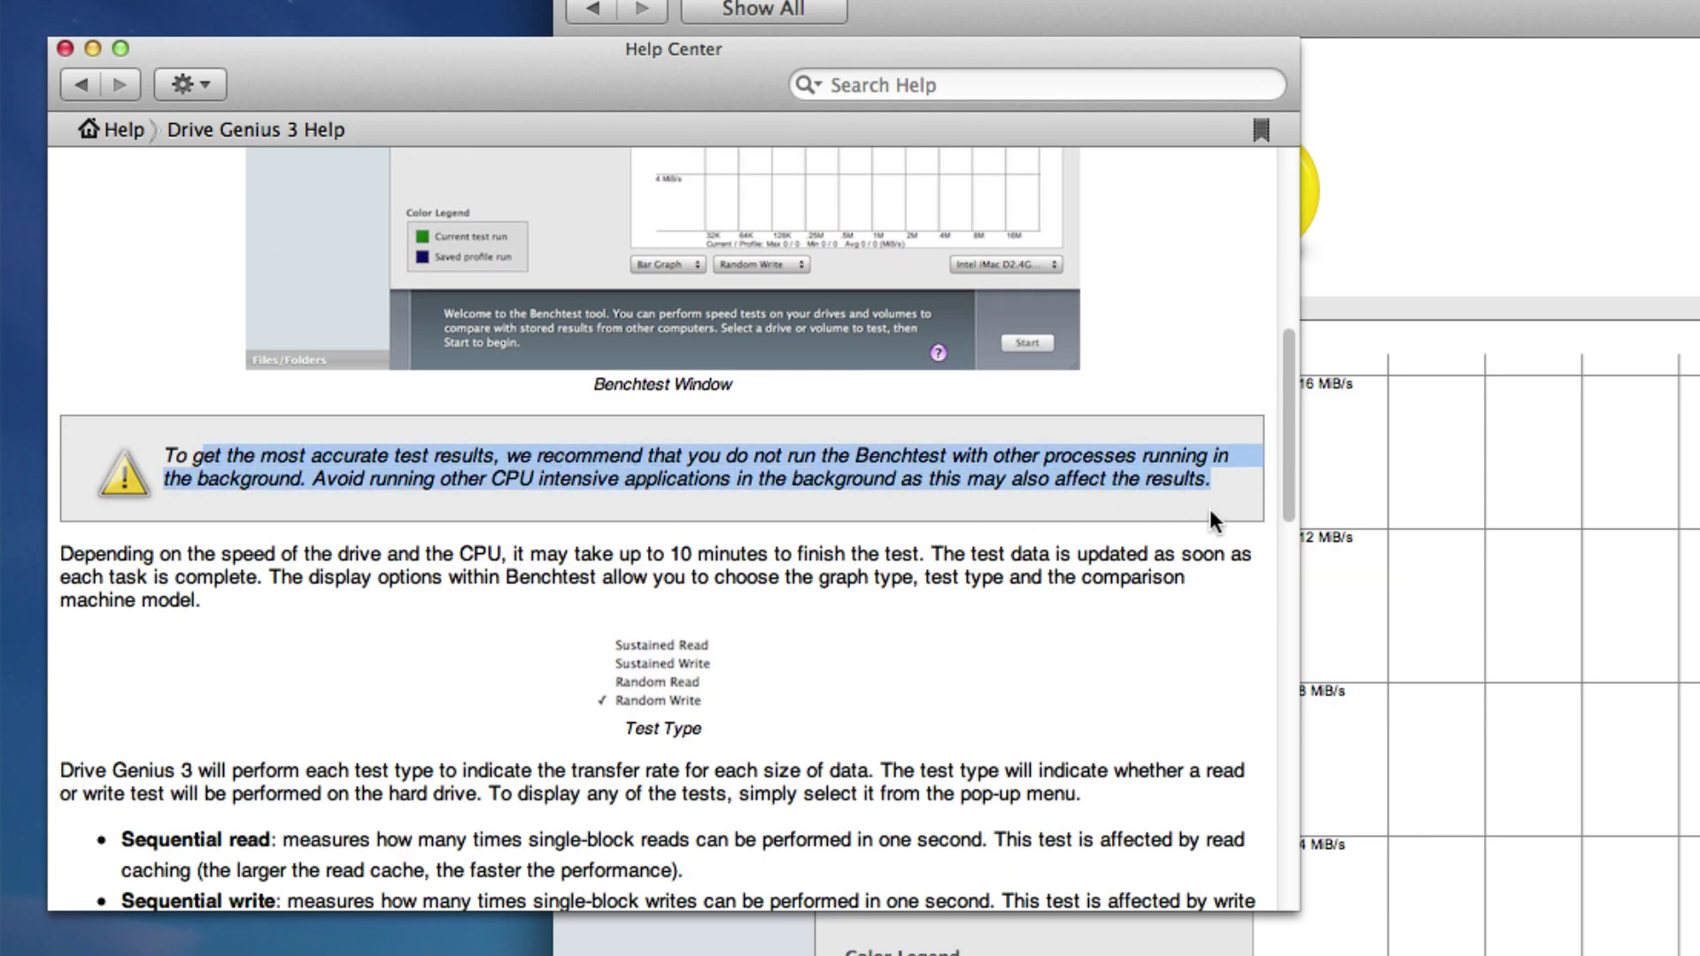
pyautogui.click(1209, 509)
# Read further down the Benchtest help, highlighting the four test type descriptions
pyautogui.scroll(-5, 1210, 509)
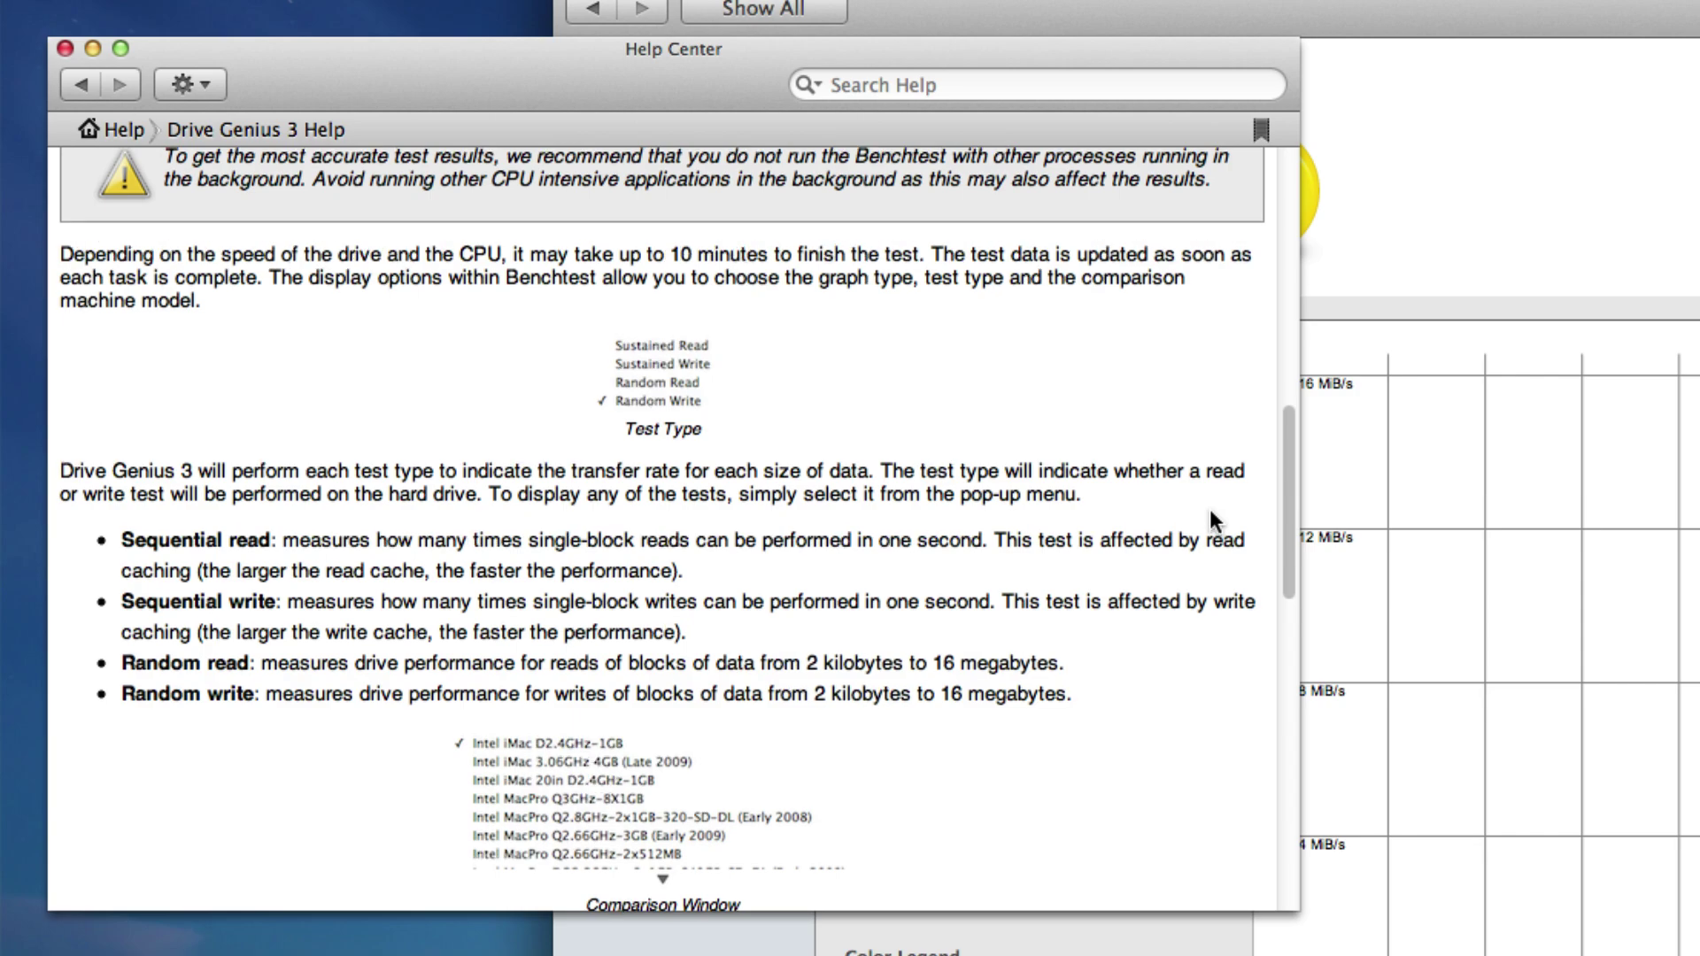
pyautogui.scroll(-4, 1209, 509)
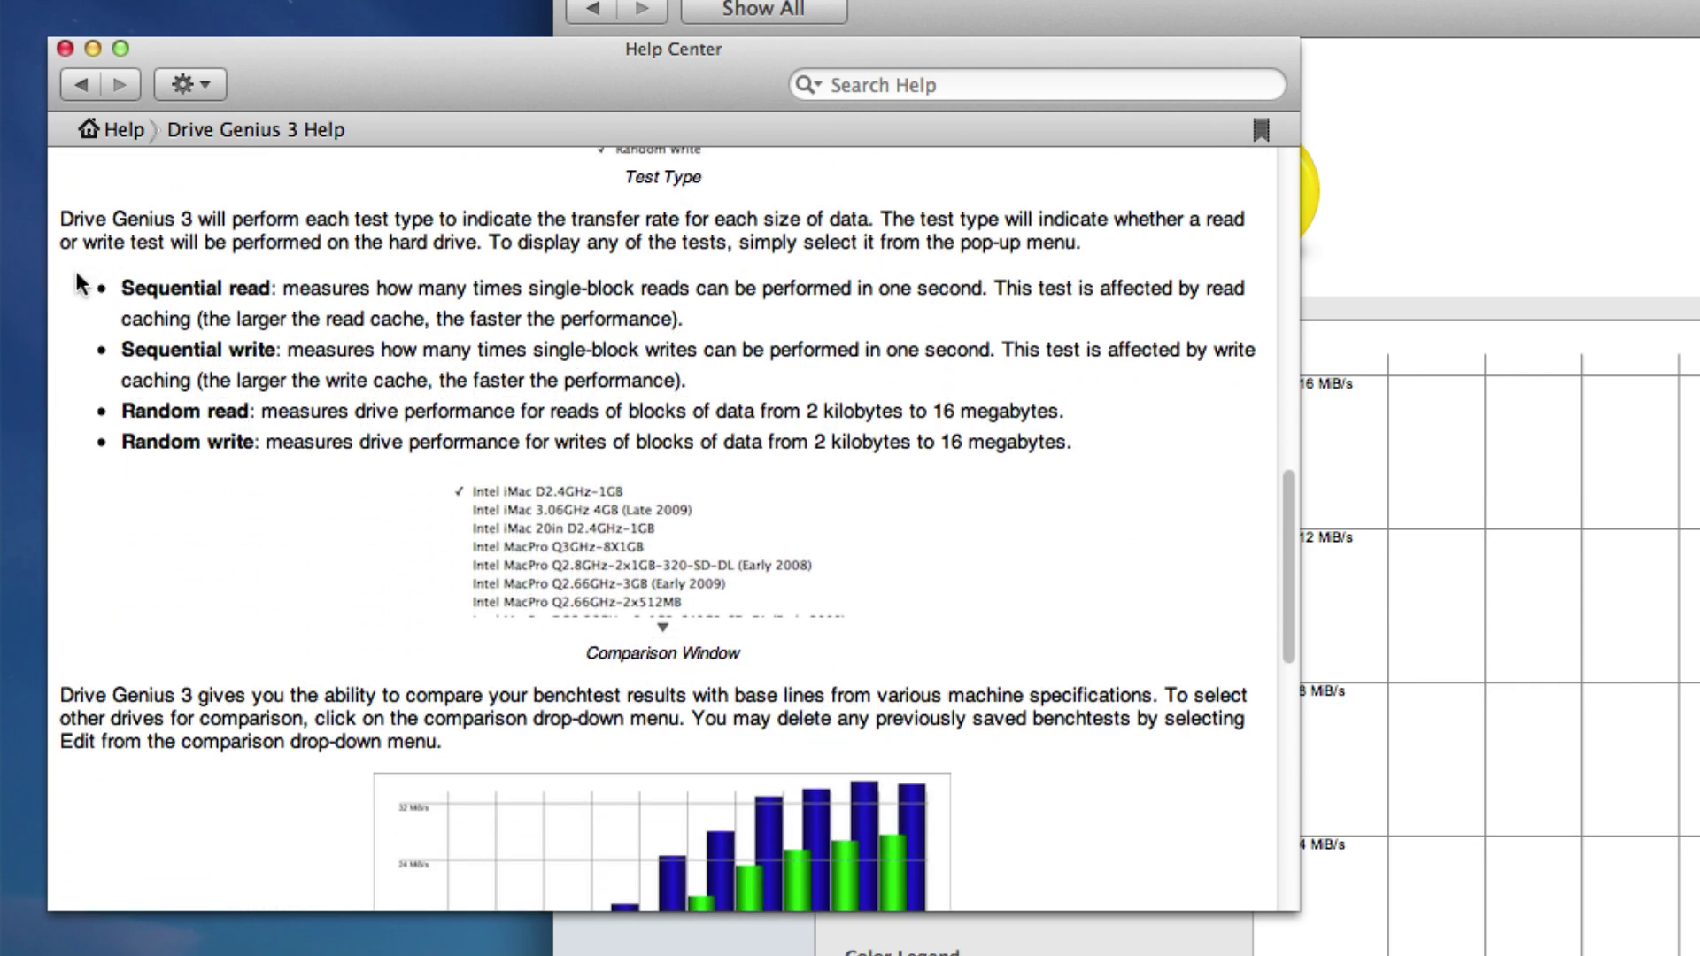
pyautogui.moveTo(80, 281); pyautogui.dragTo(1090, 456)
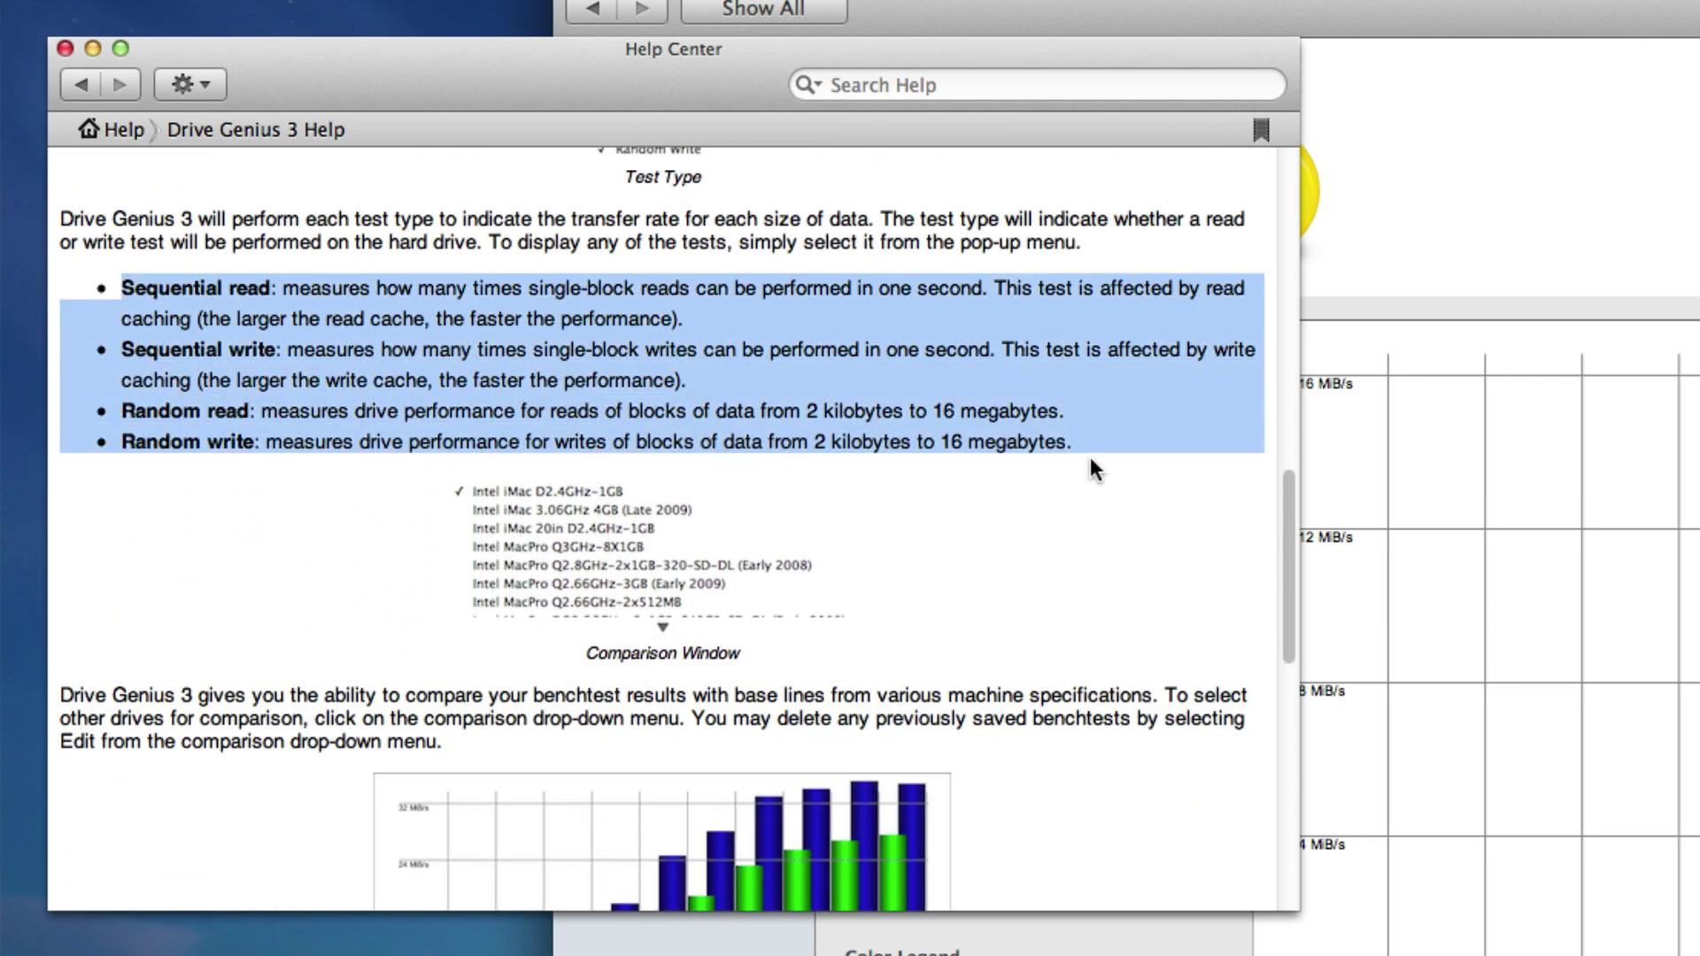
pyautogui.scroll(-10, 1091, 457)
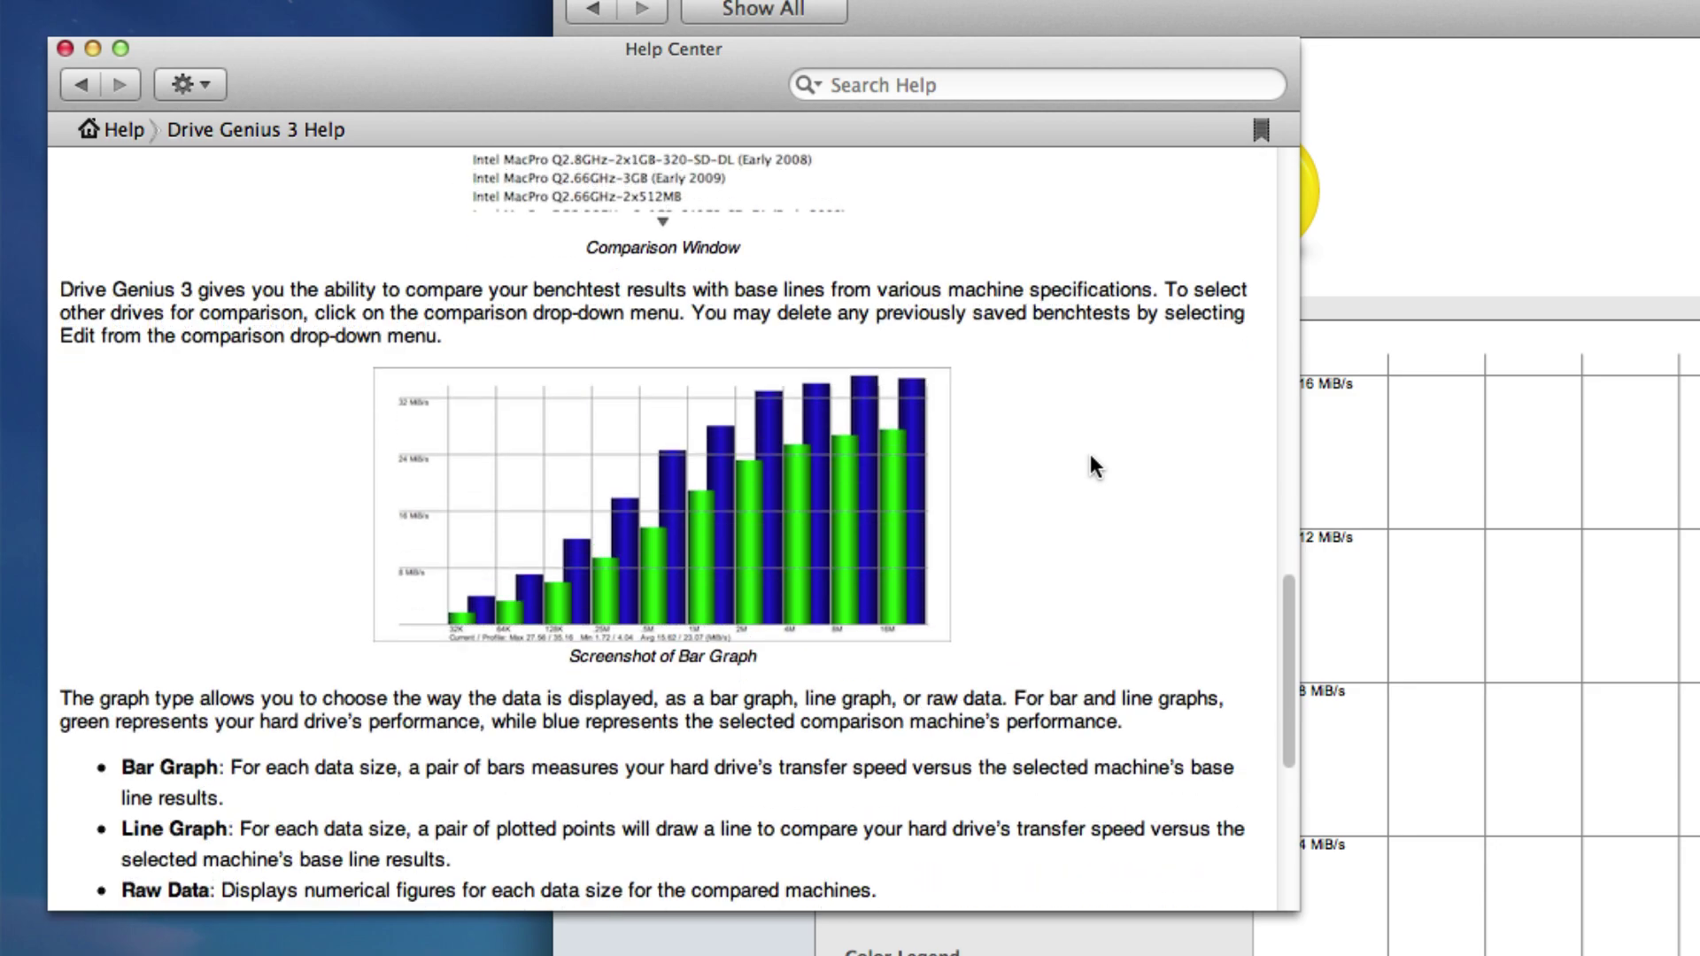
pyautogui.scroll(-4, 1090, 455)
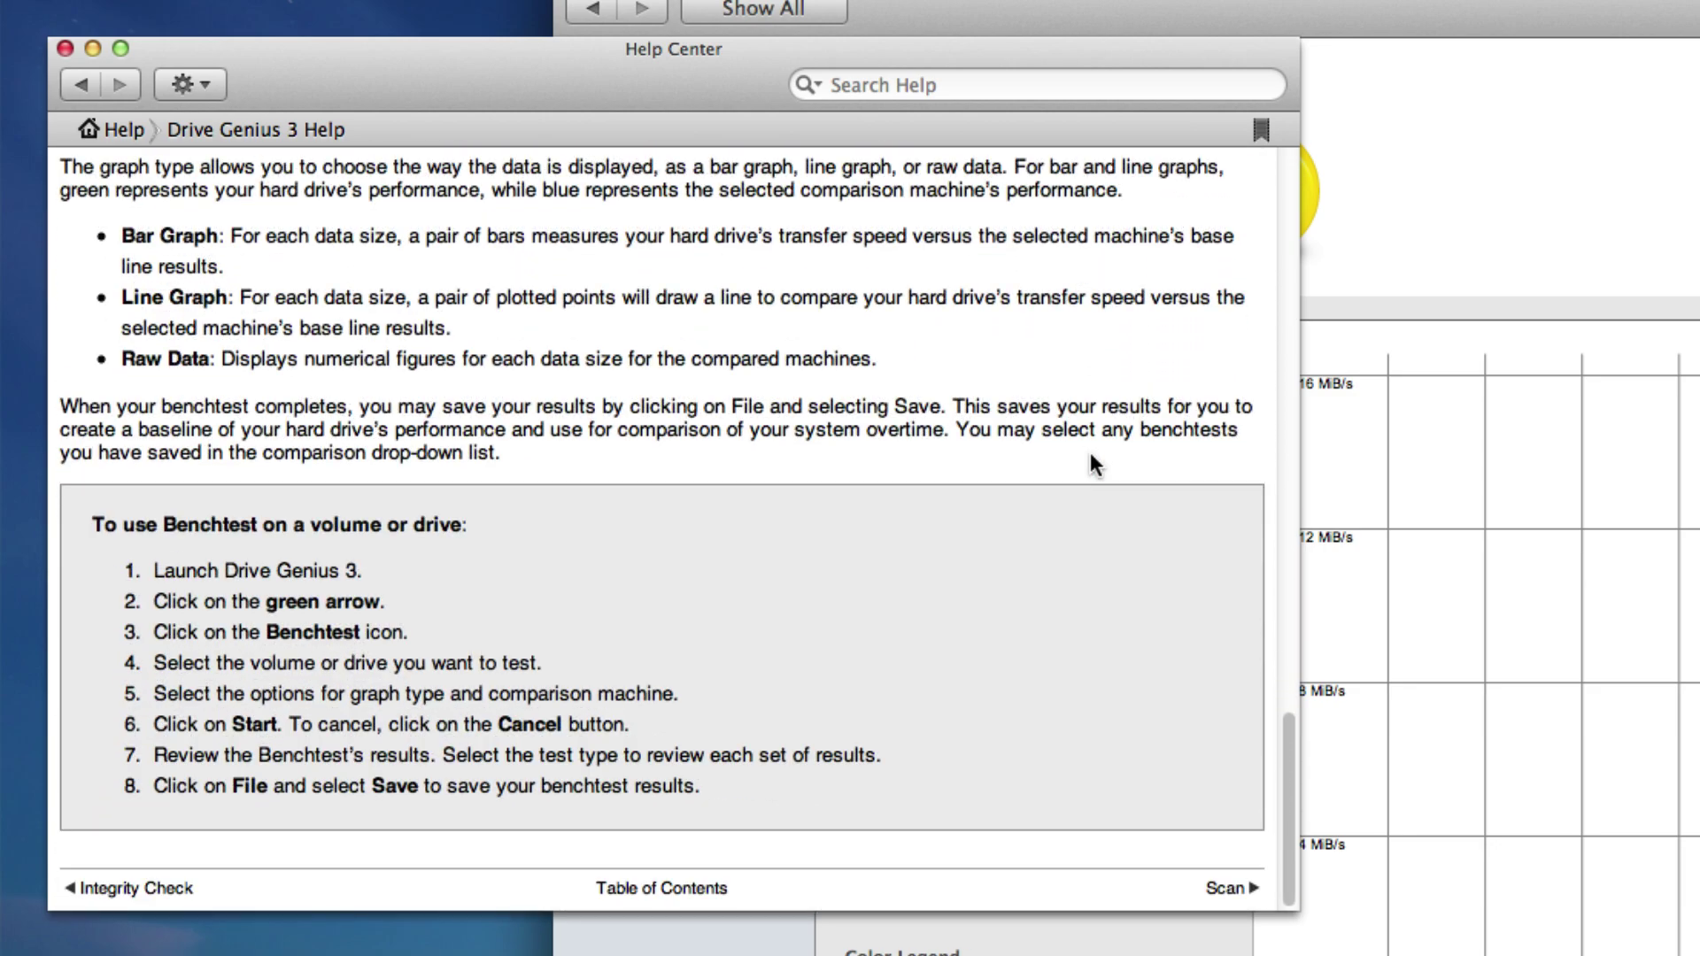
pyautogui.scroll(8, 1091, 453)
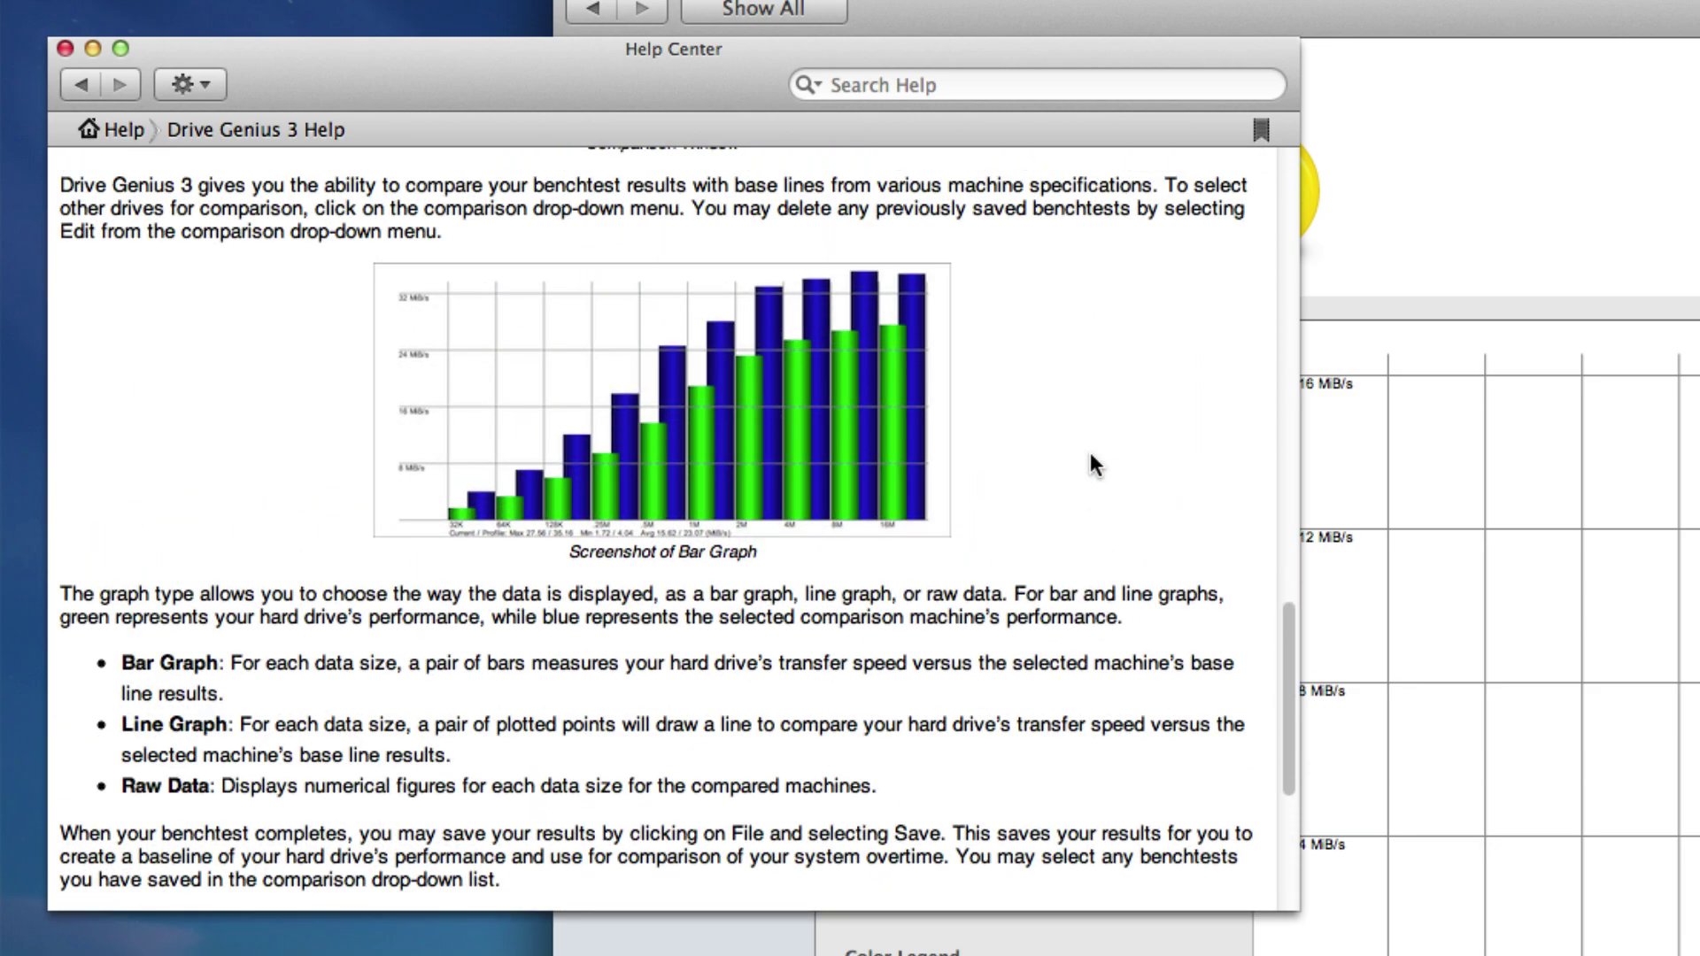
pyautogui.scroll(10, 1091, 455)
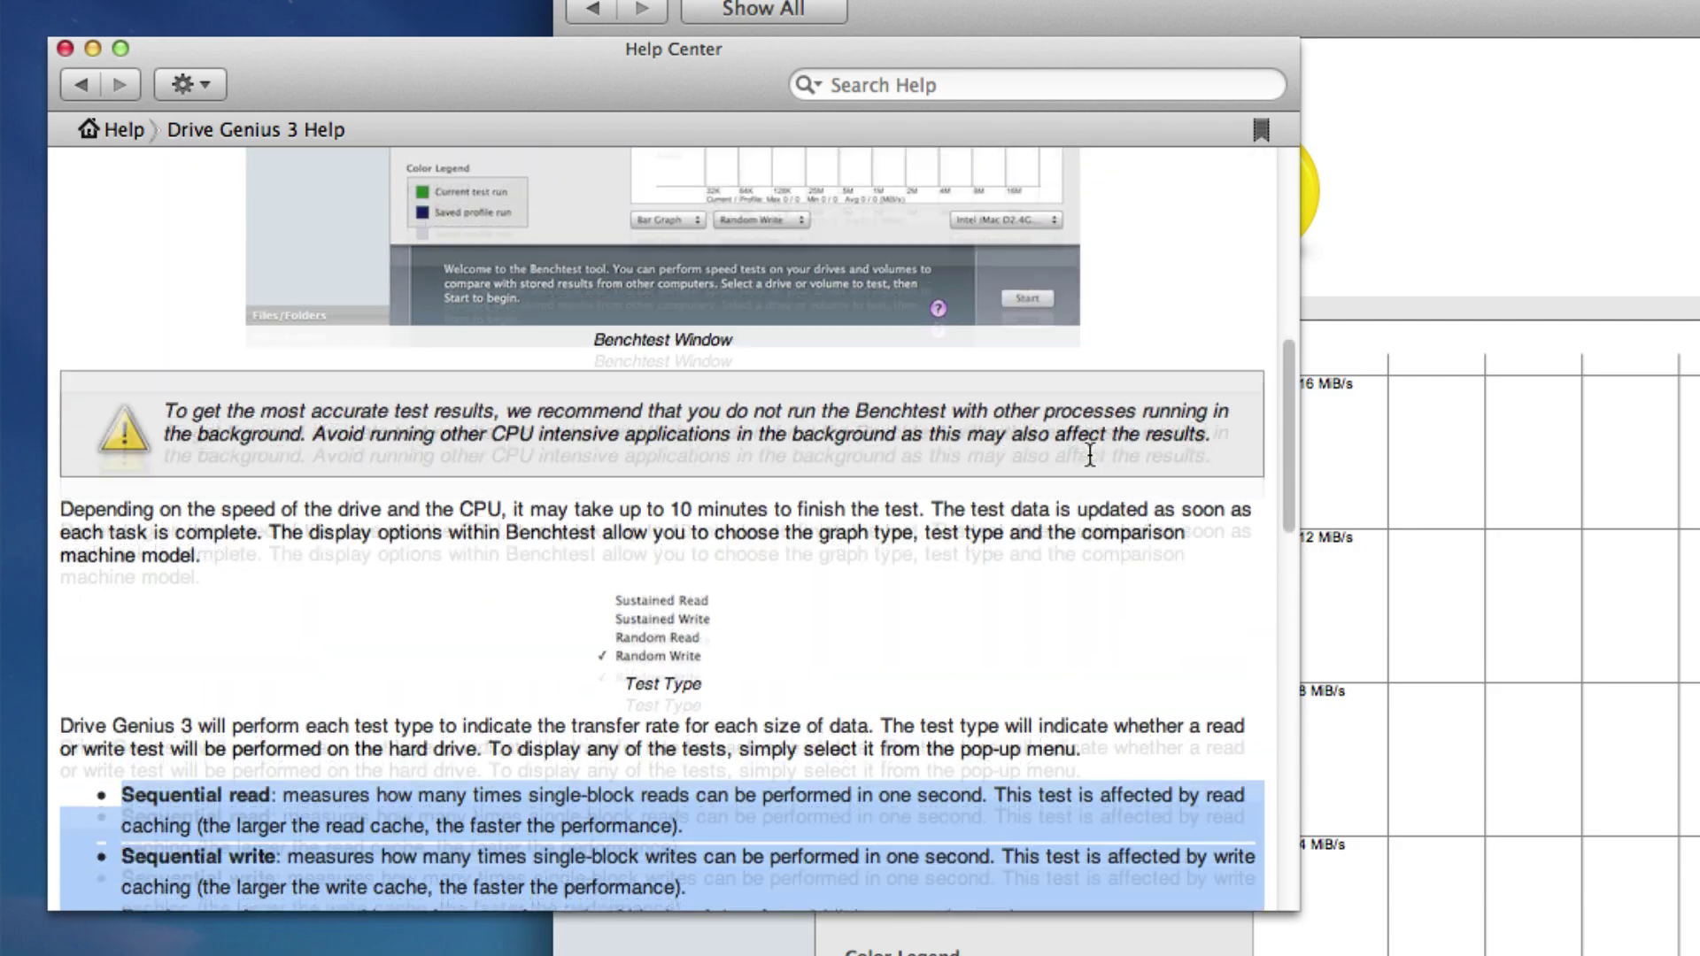
pyautogui.scroll(6, 1089, 456)
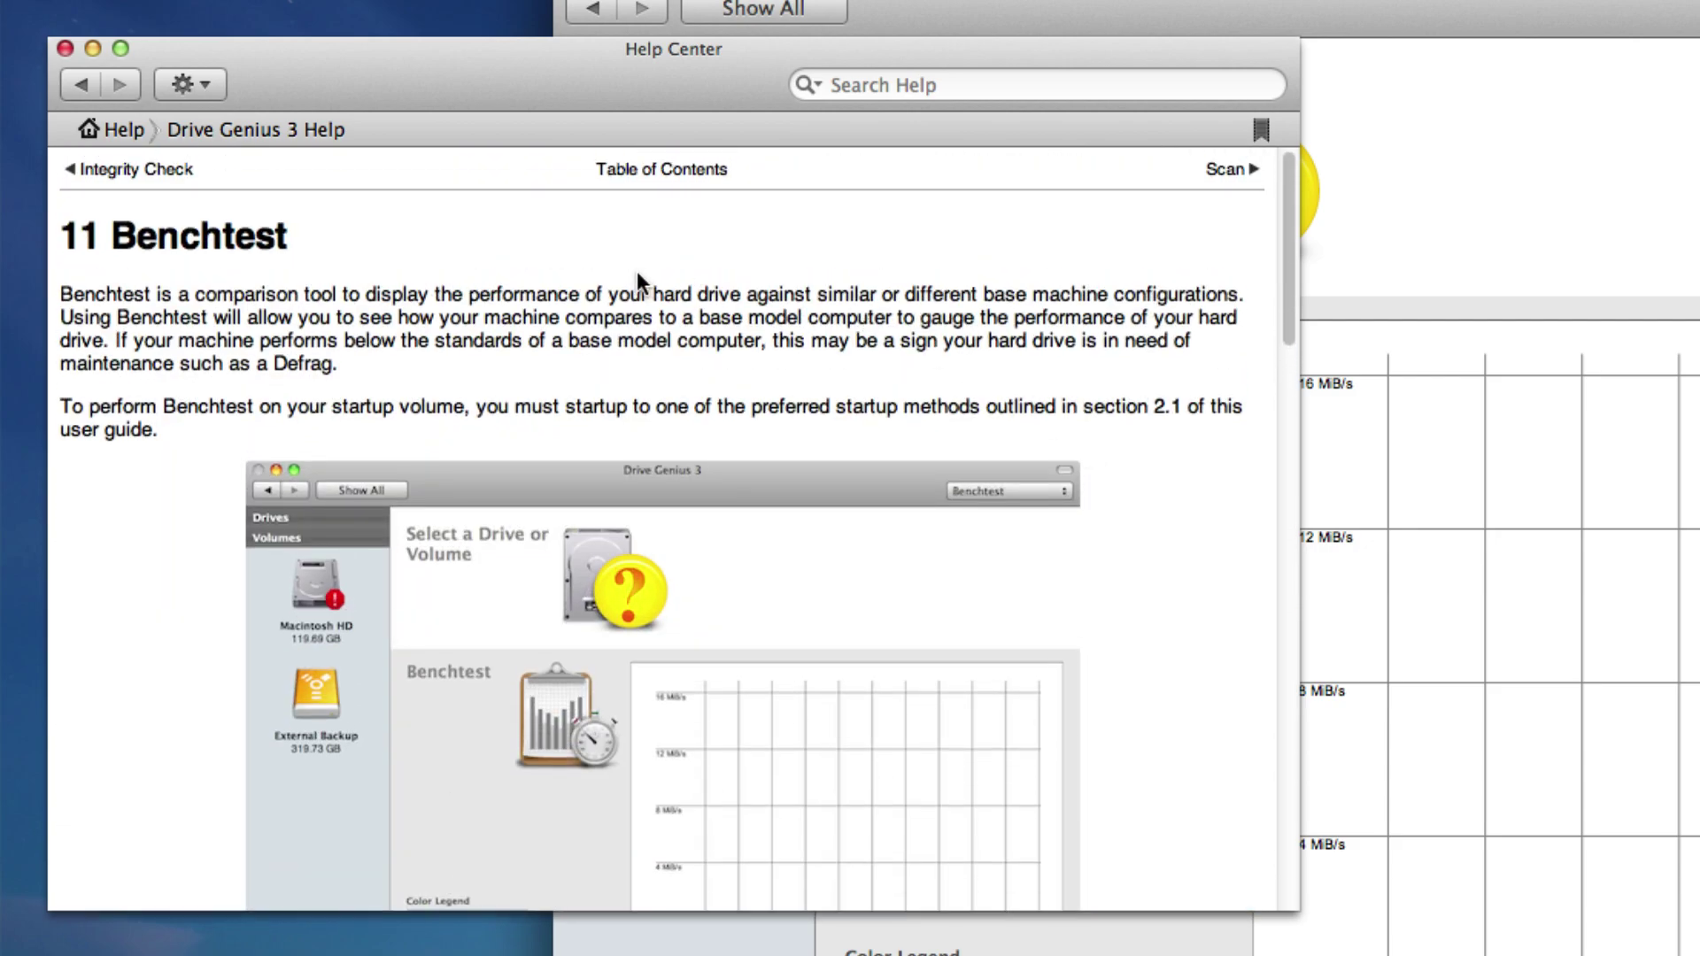
# Close the Help Center and run a bad-block scan on the 1 TB OEM drive, toggling Extended scan
pyautogui.click(64, 49)
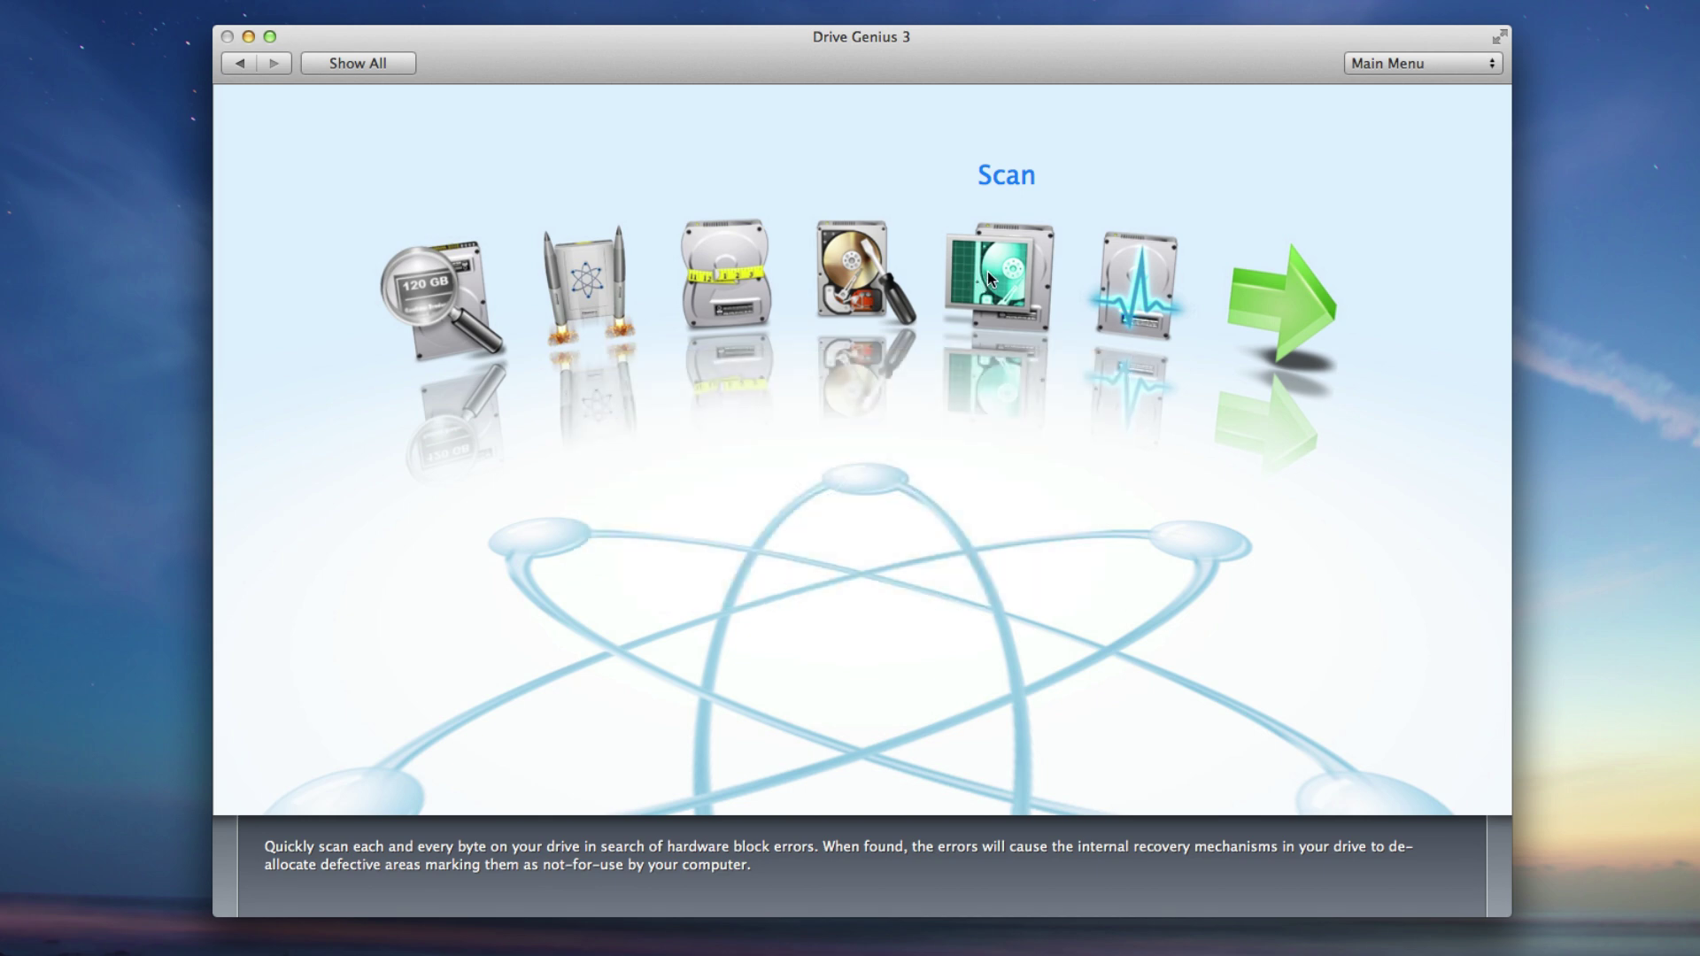
pyautogui.click(988, 279)
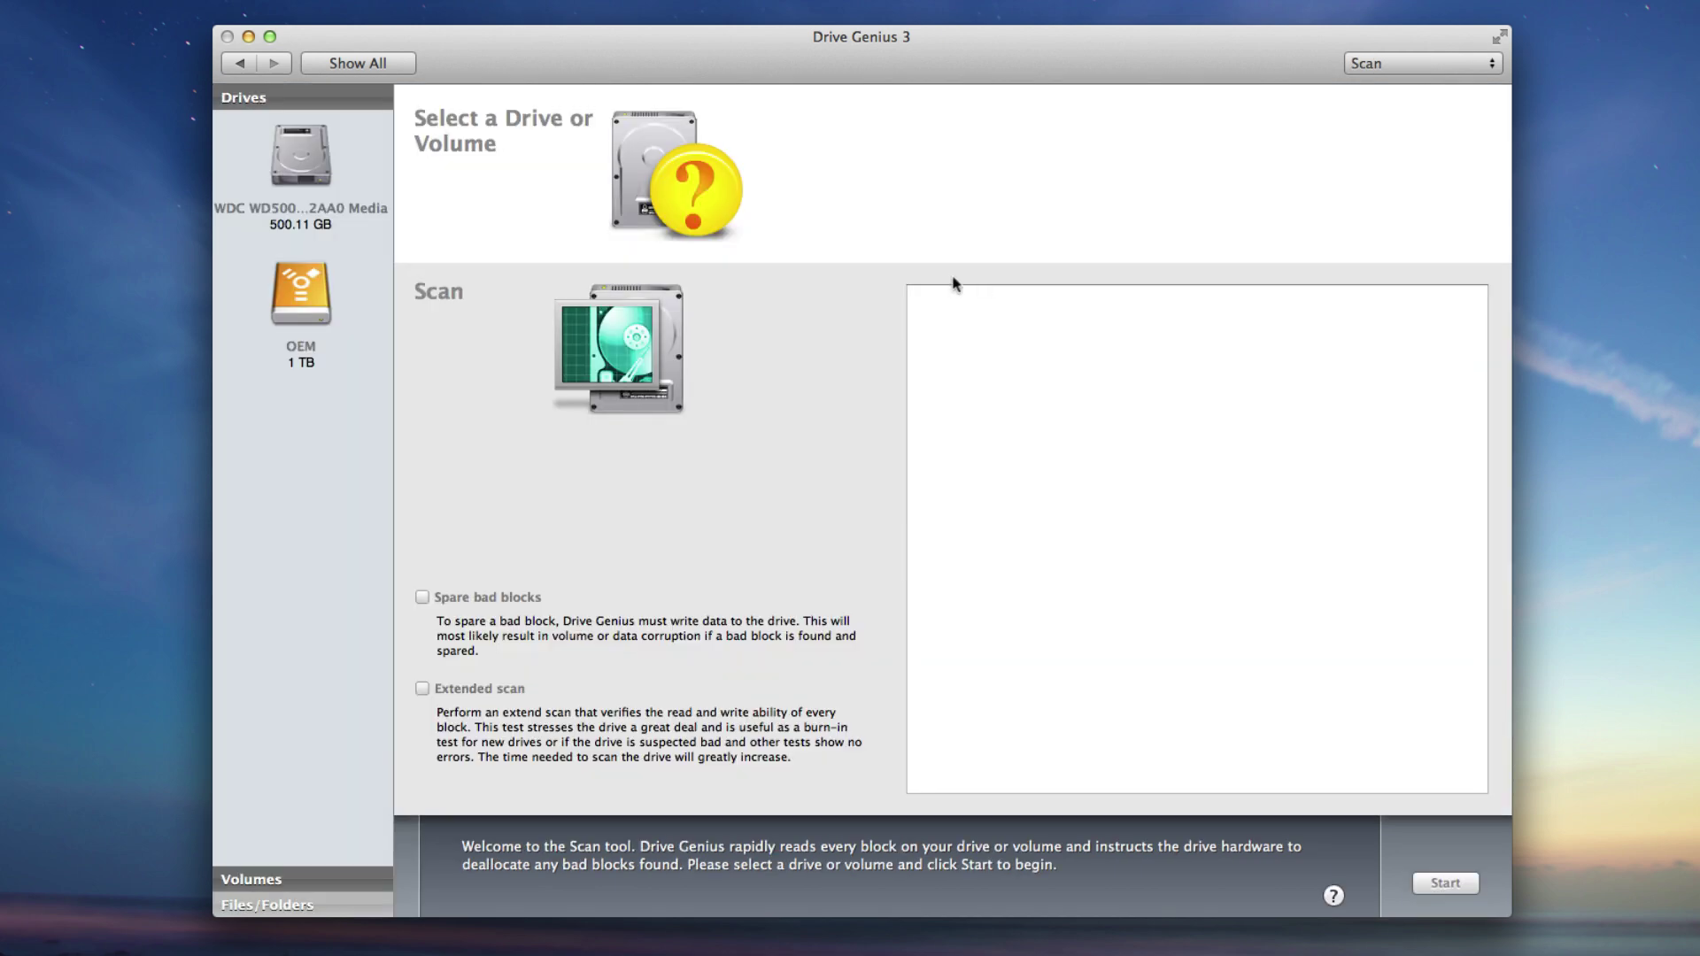
pyautogui.click(309, 172)
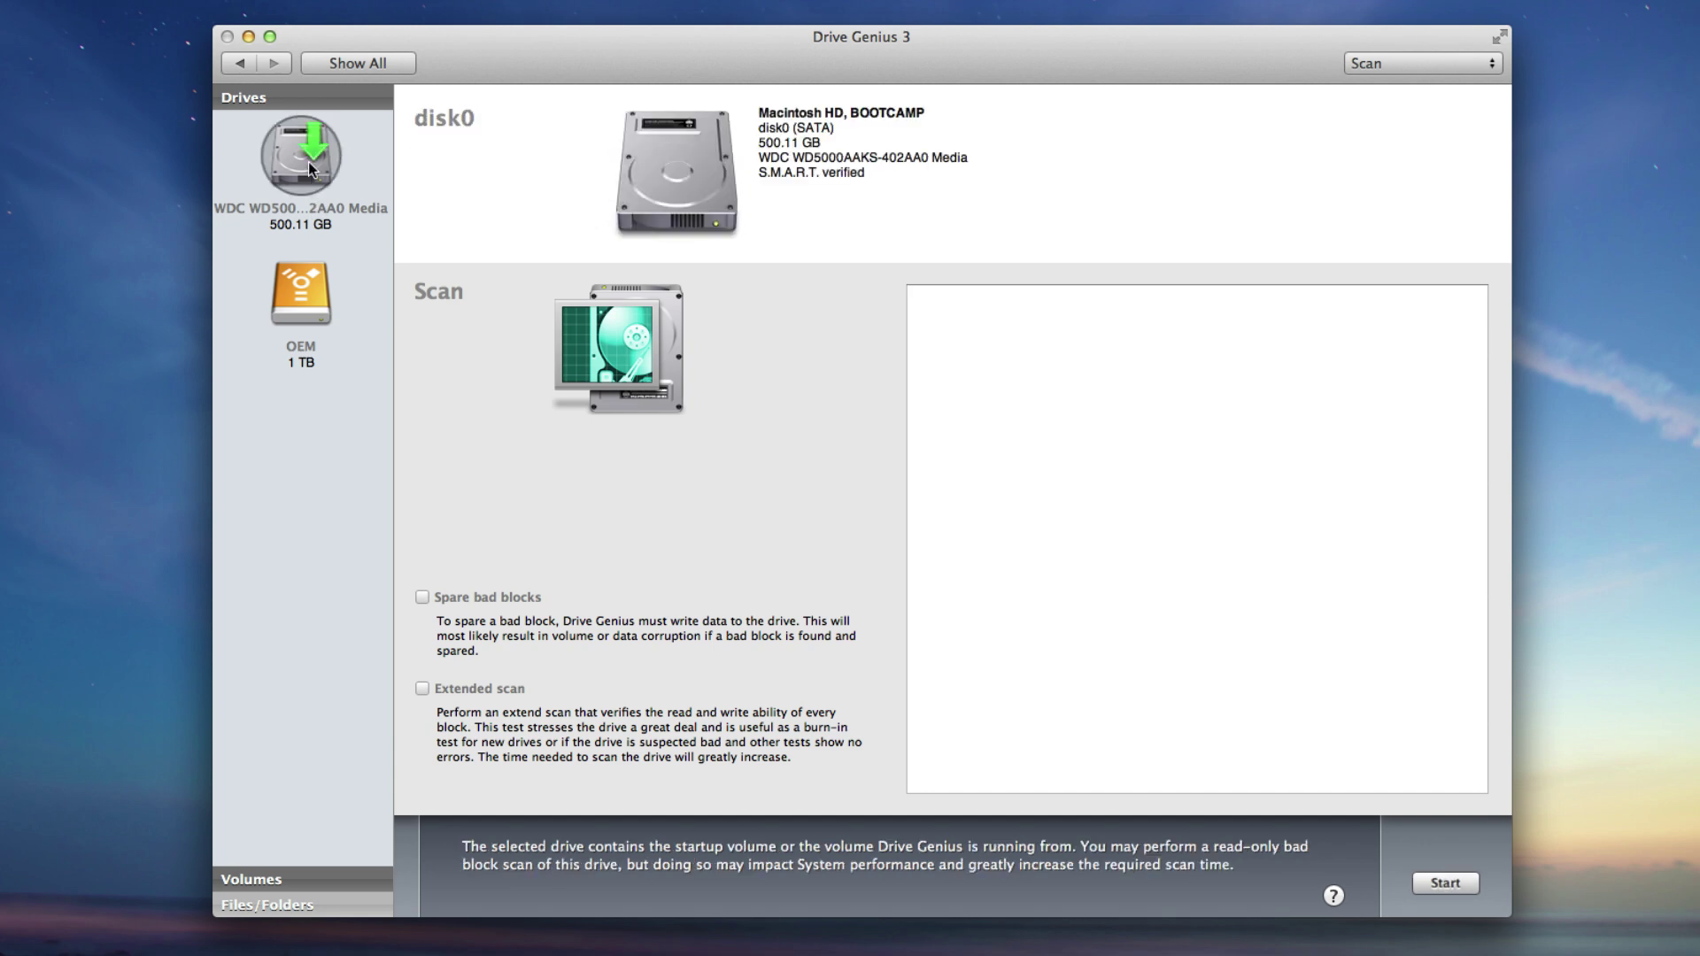
pyautogui.click(306, 313)
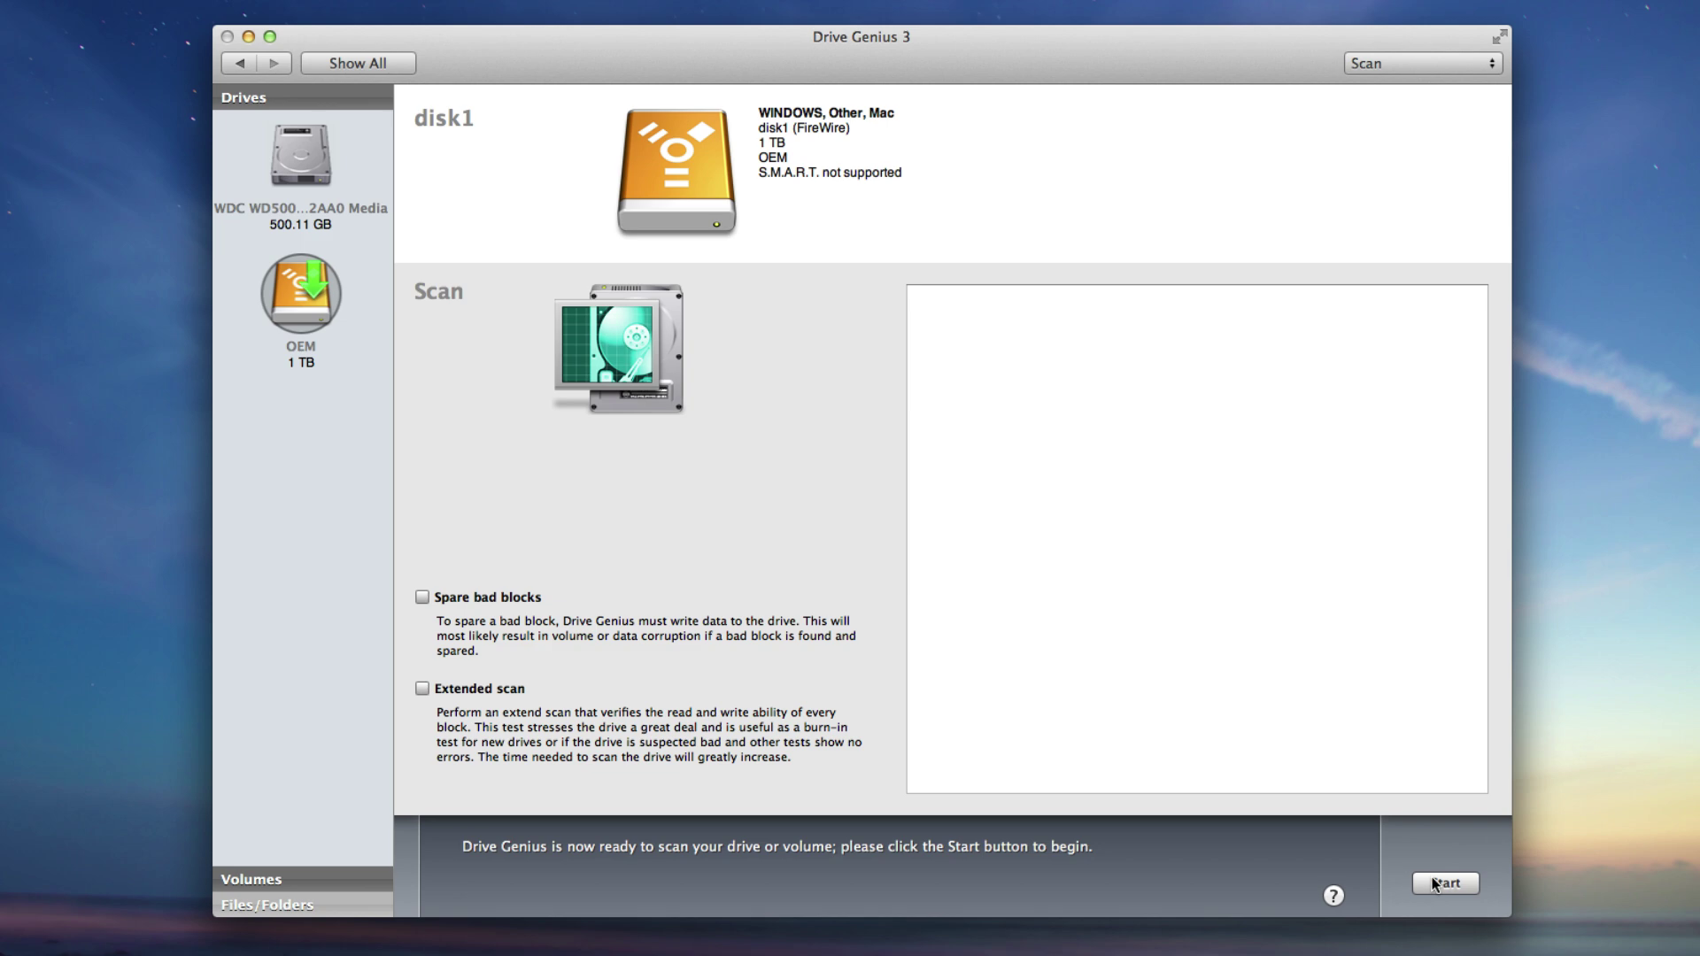
pyautogui.click(1445, 882)
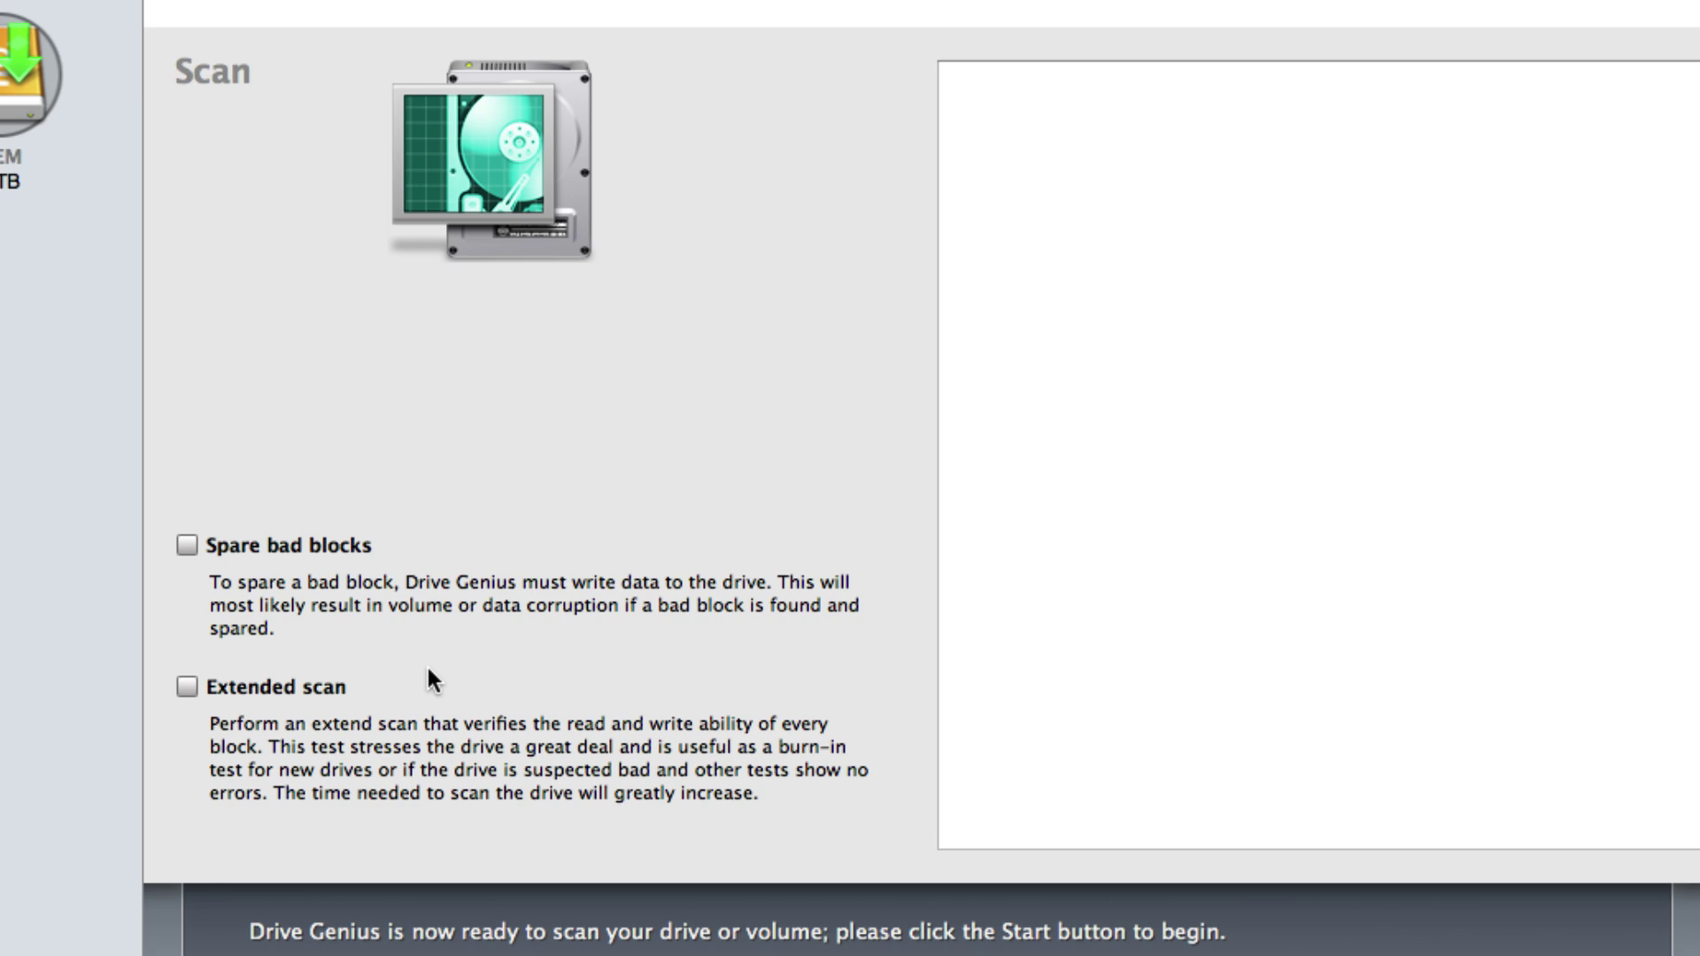
pyautogui.click(221, 694)
pyautogui.click(222, 694)
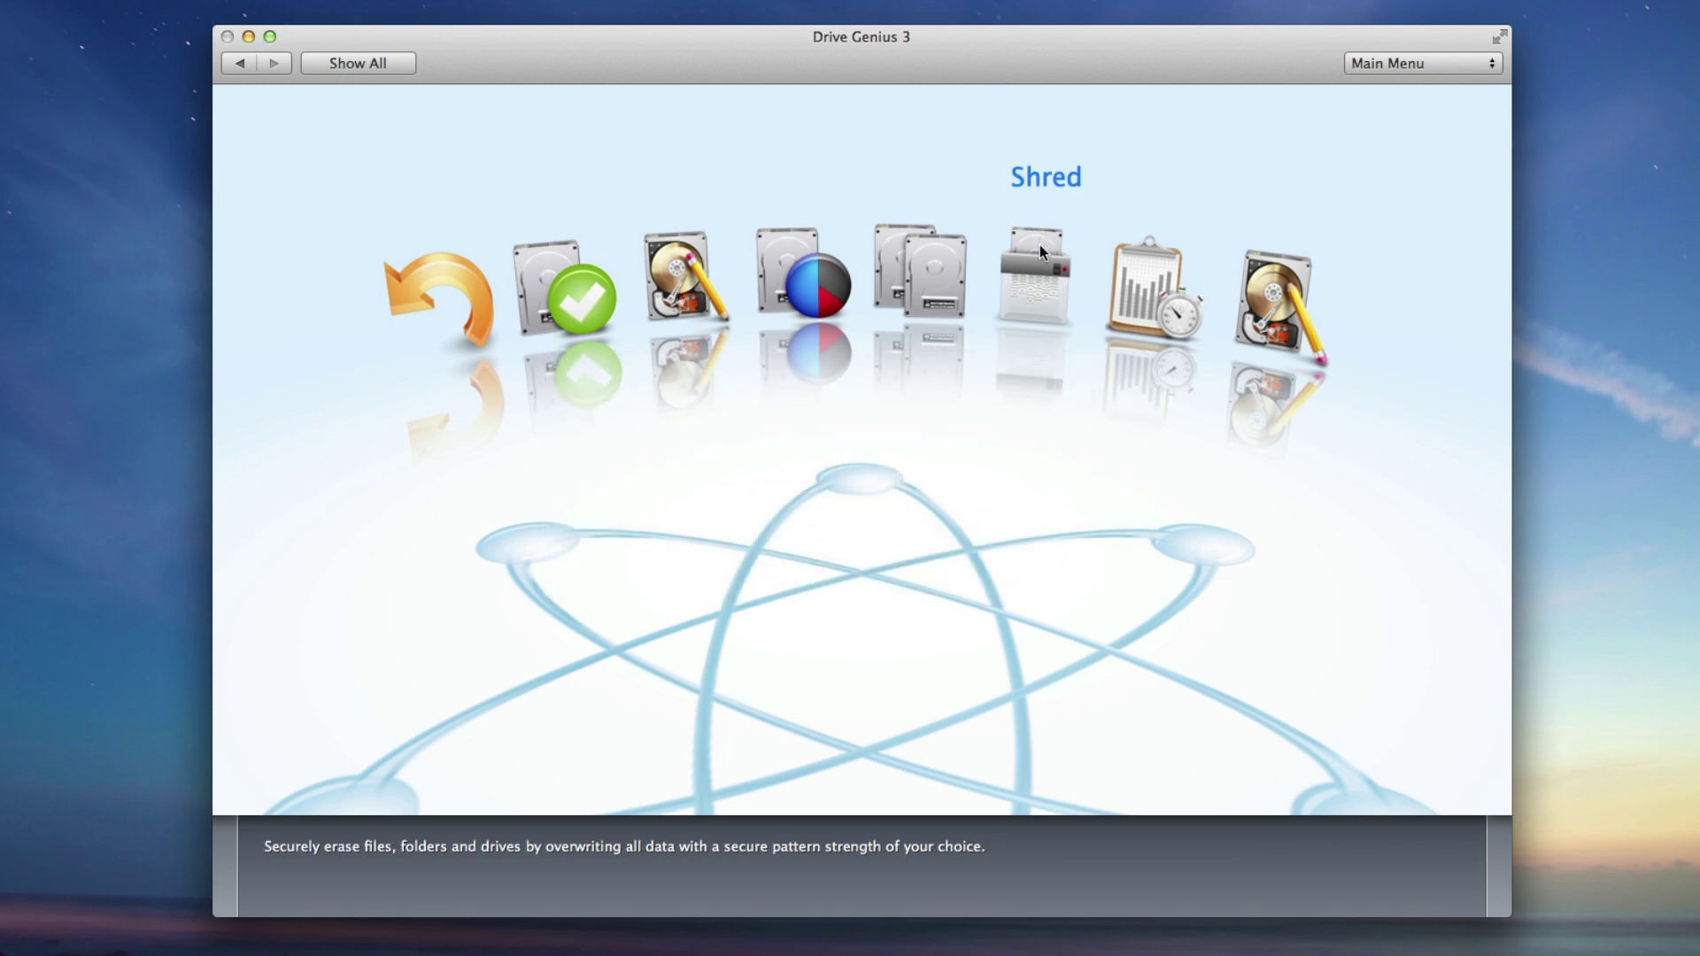
# Open Shred and browse its Drives and Volumes sections
pyautogui.click(1041, 251)
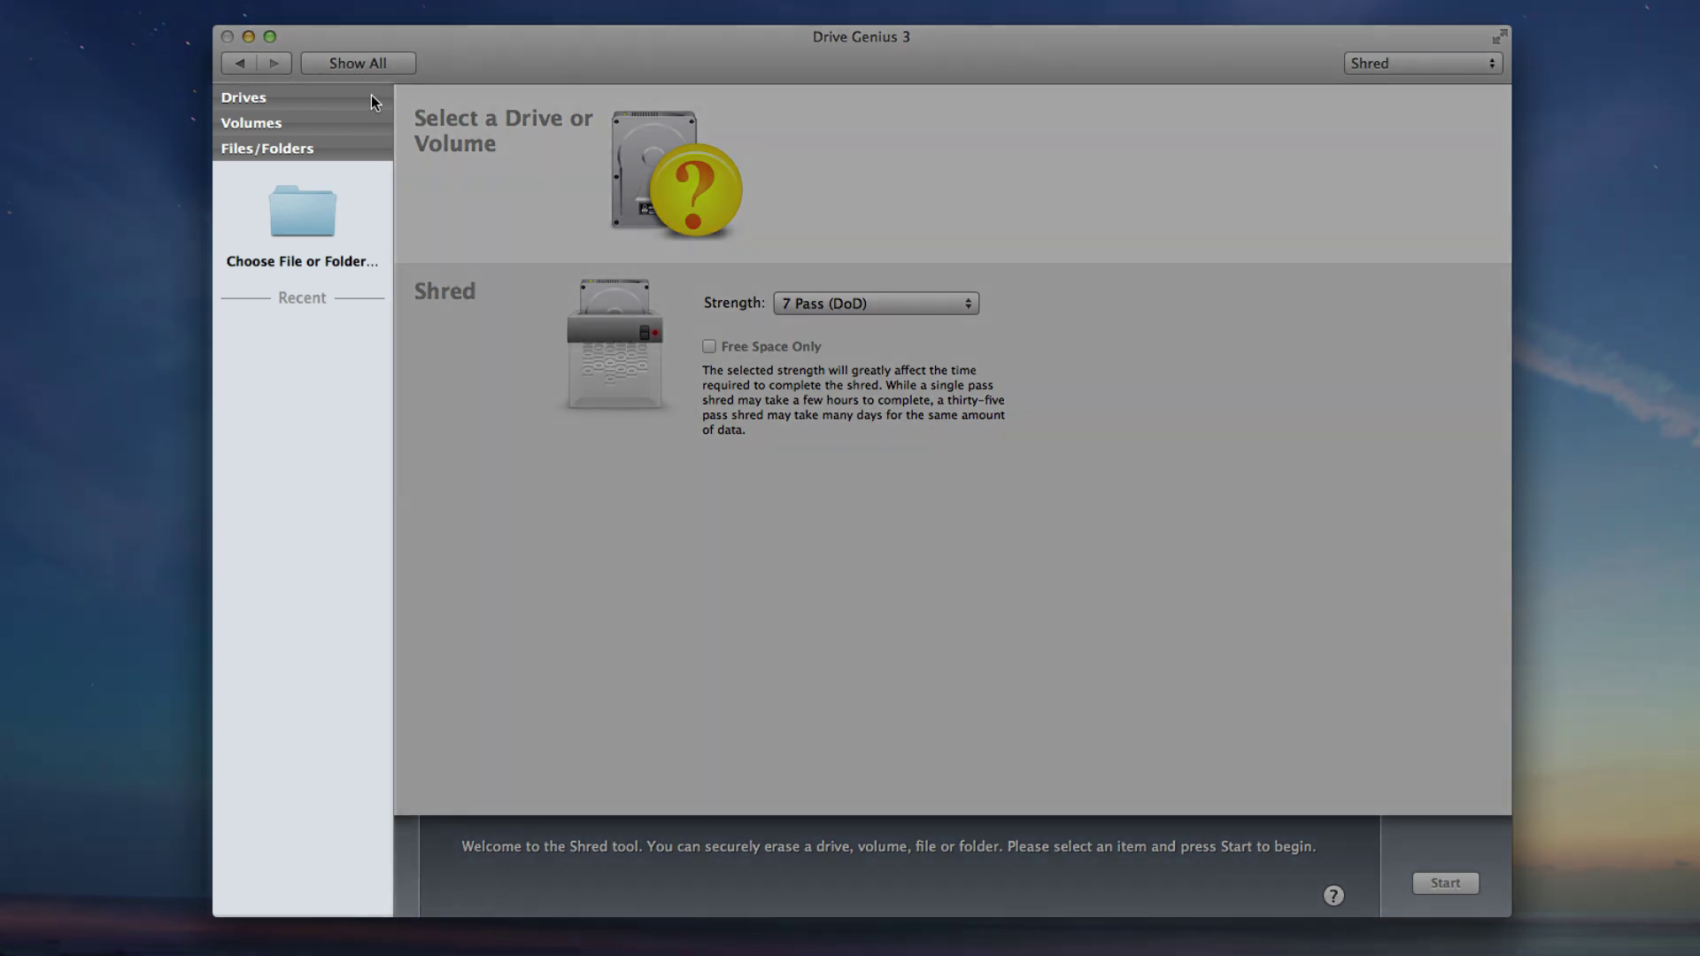
pyautogui.click(370, 96)
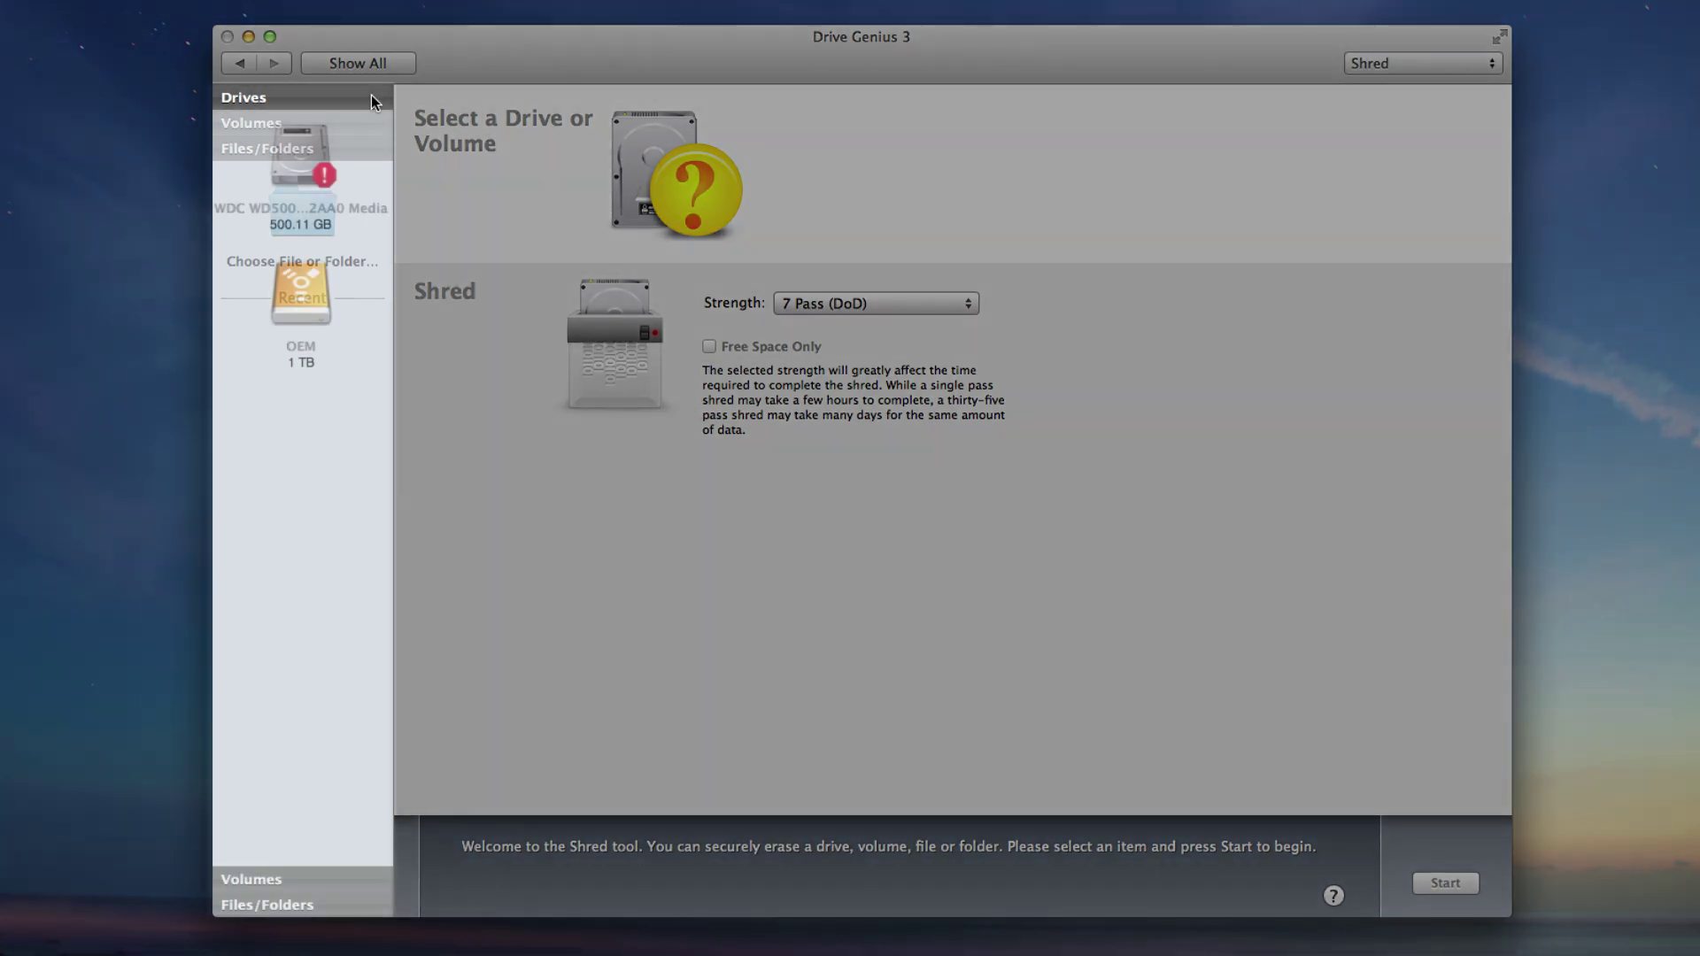
pyautogui.moveTo(326, 152)
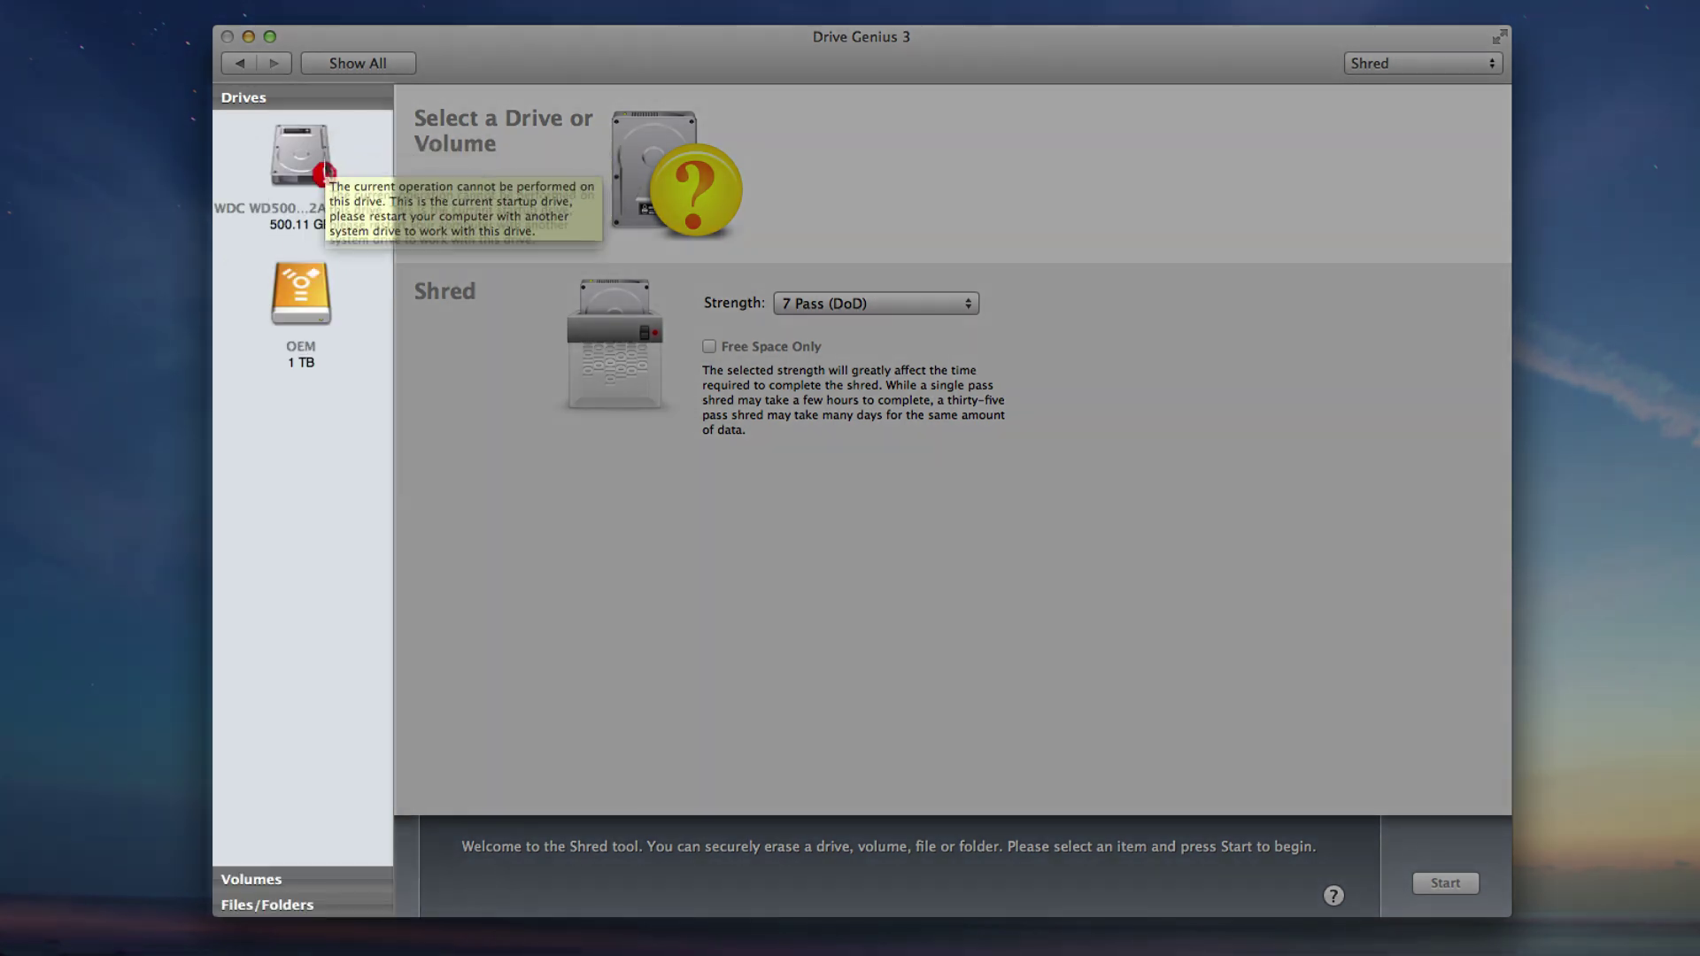
pyautogui.click(305, 873)
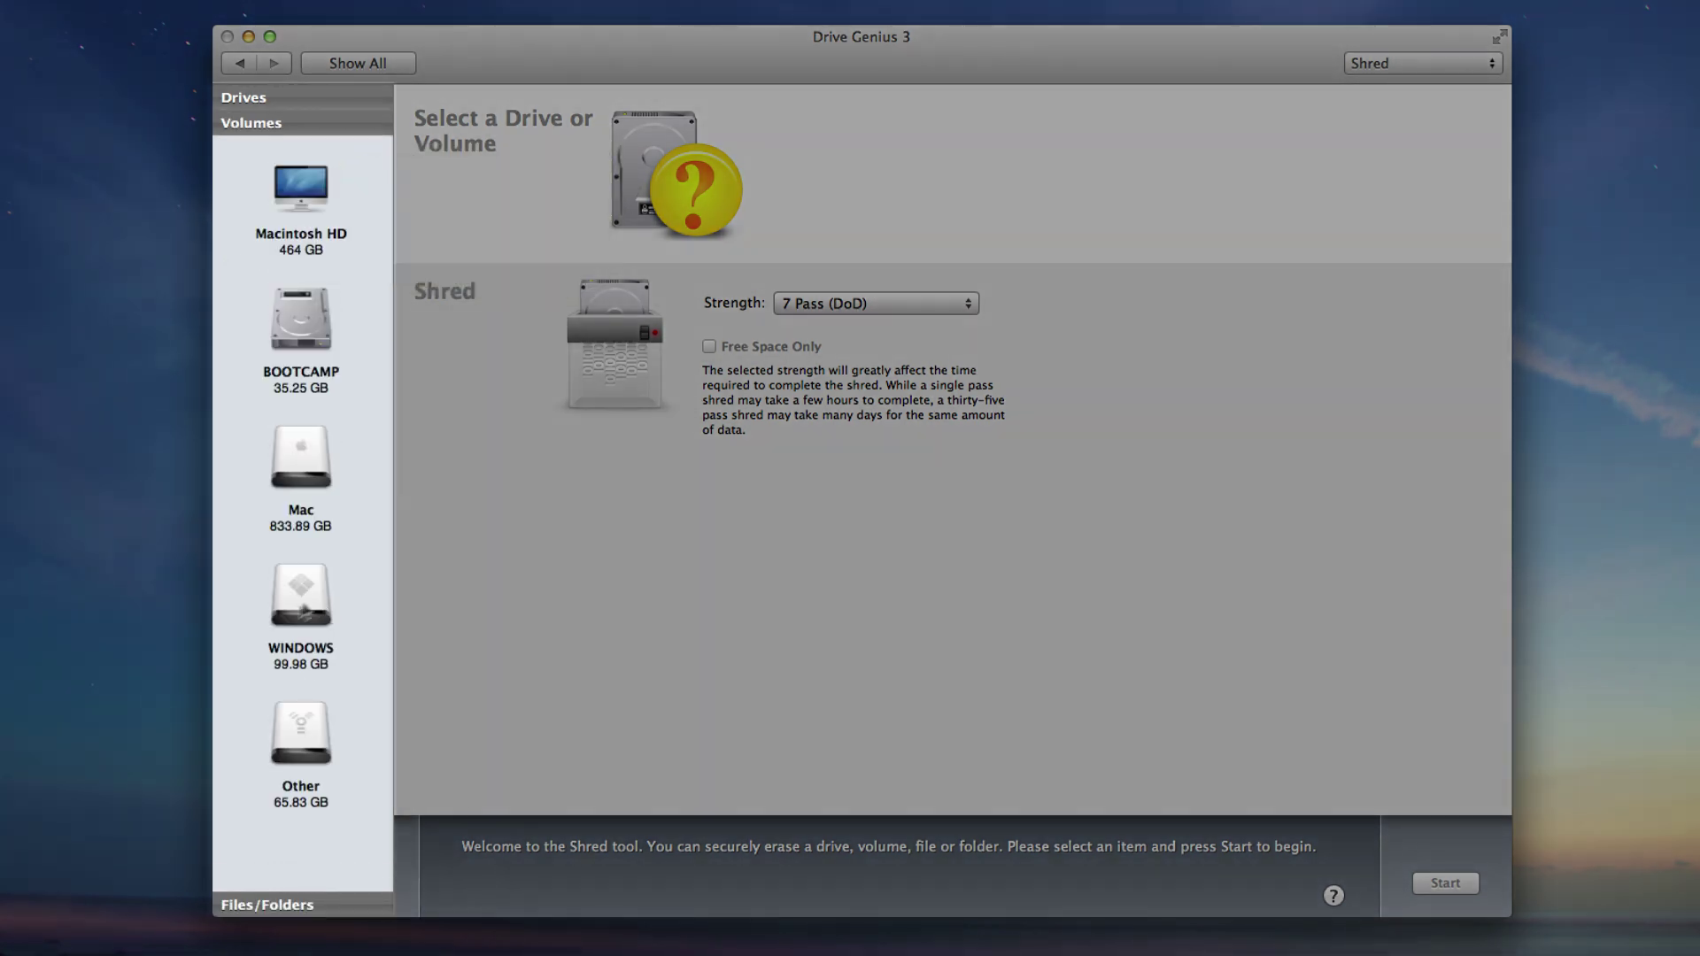
# Under Files/Folders, drag Super Secretive Secrets.rtf from the desktop into the picker and select it
pyautogui.click(319, 908)
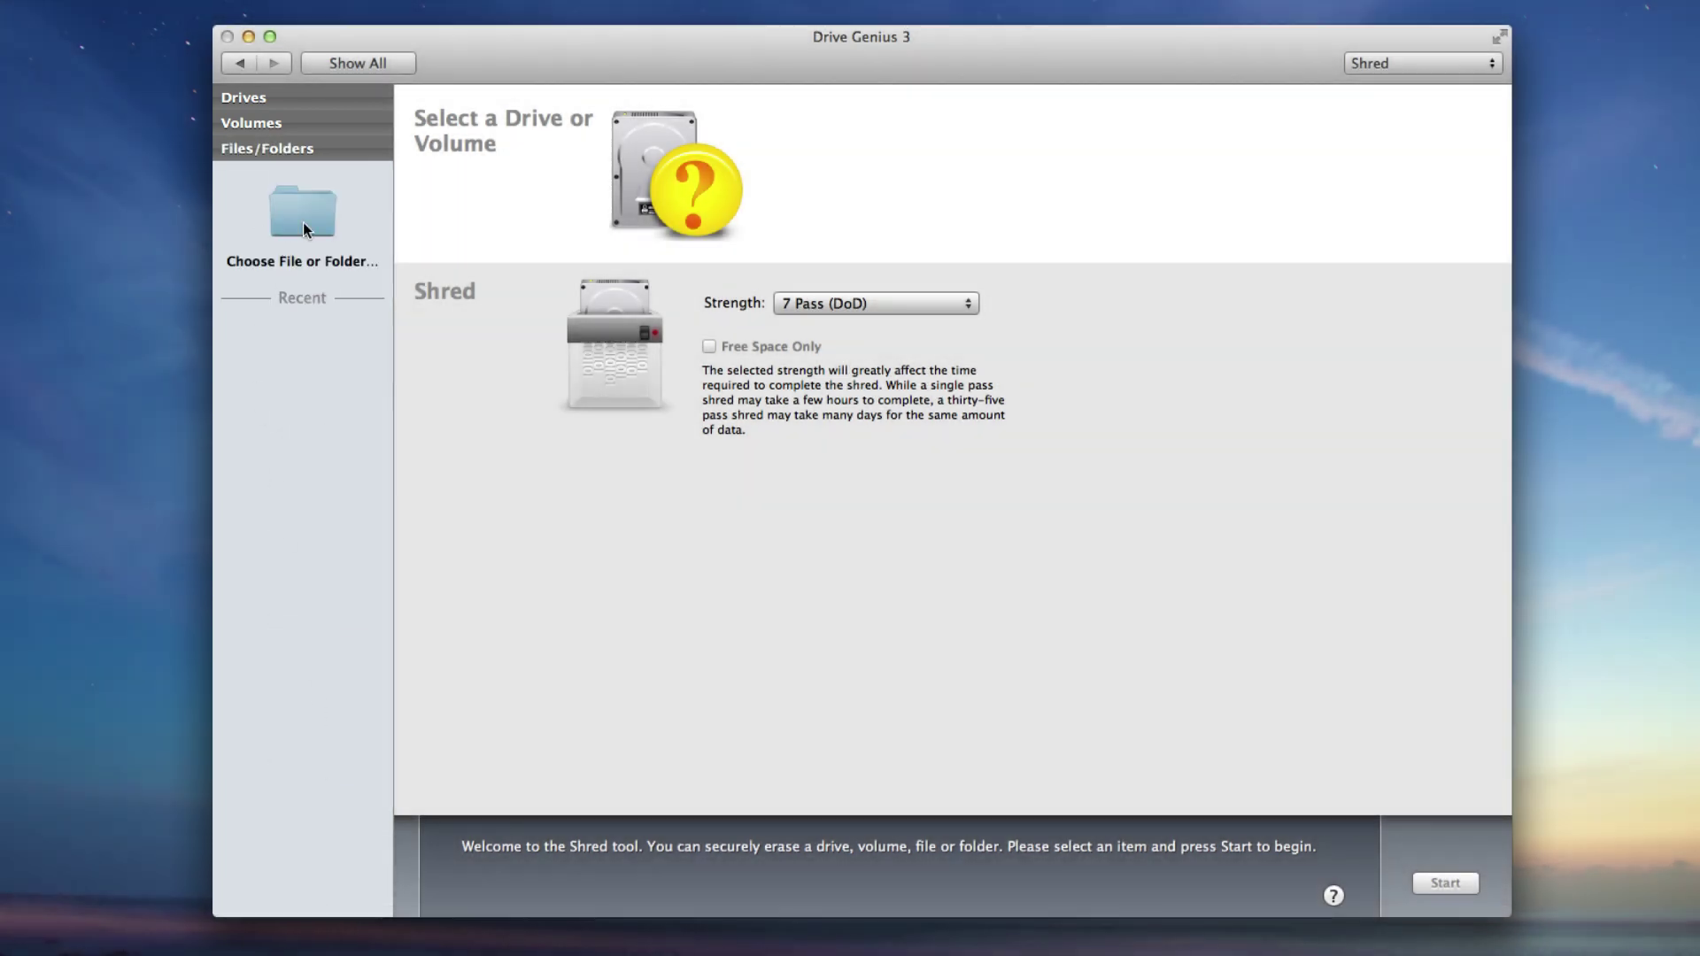
pyautogui.click(303, 221)
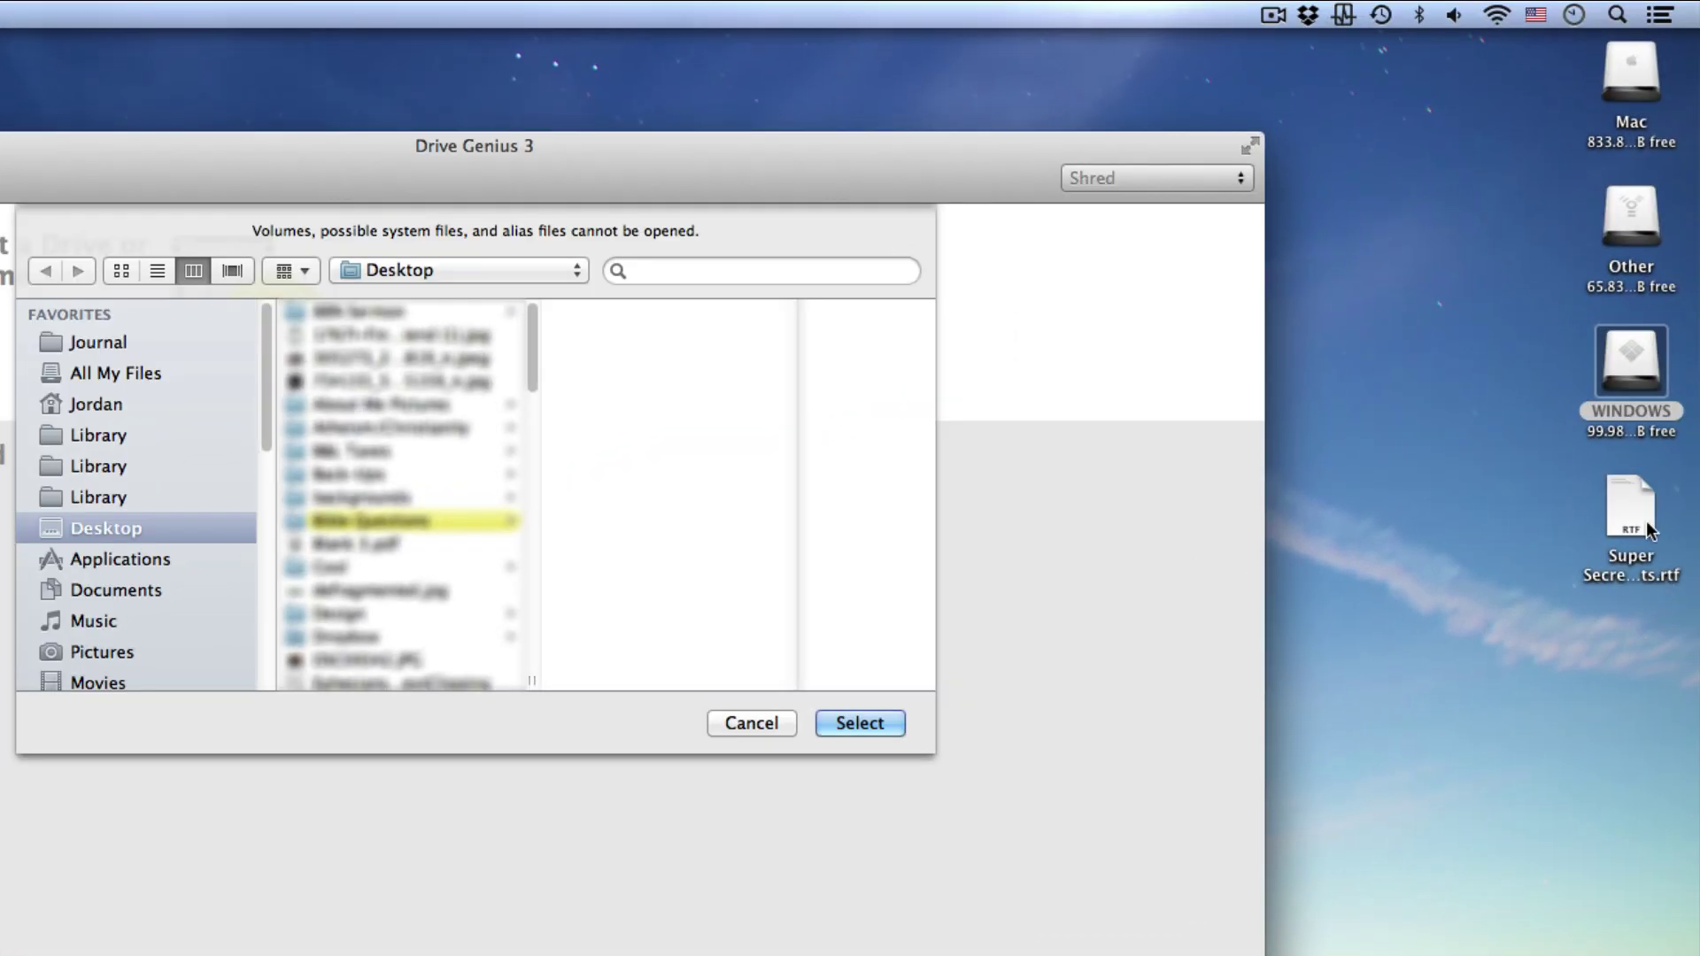
pyautogui.moveTo(1699, 344); pyautogui.dragTo(1699, 365)
pyautogui.moveTo(1609, 547); pyautogui.dragTo(662, 529)
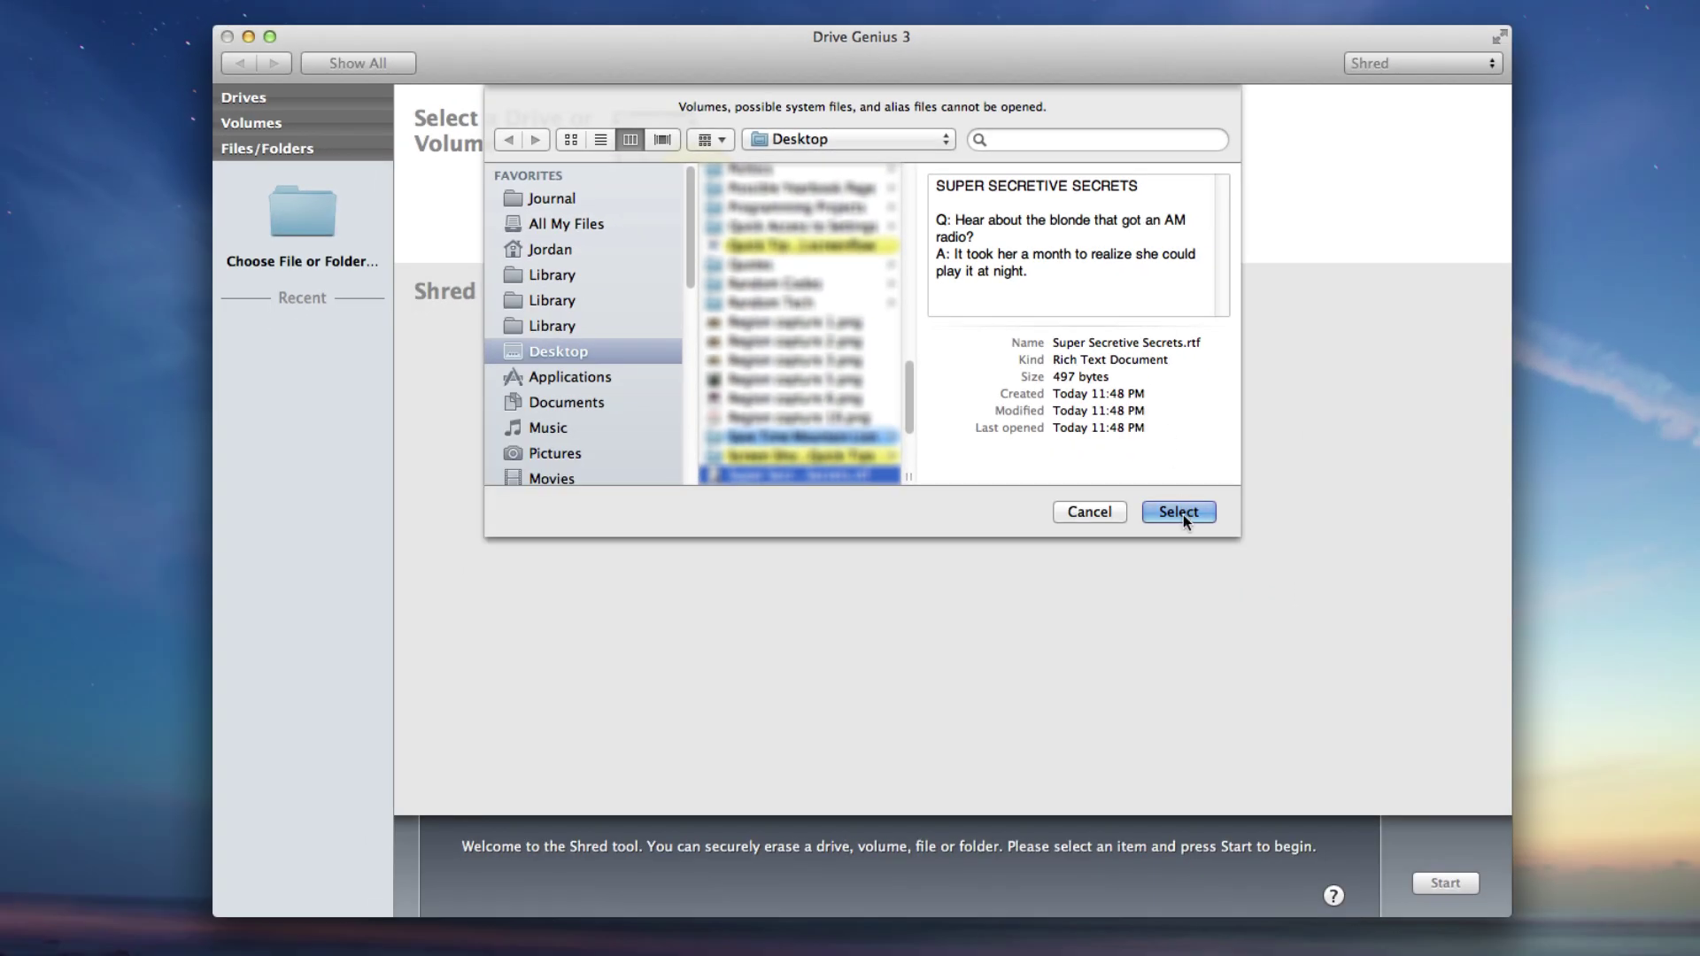
pyautogui.click(1181, 511)
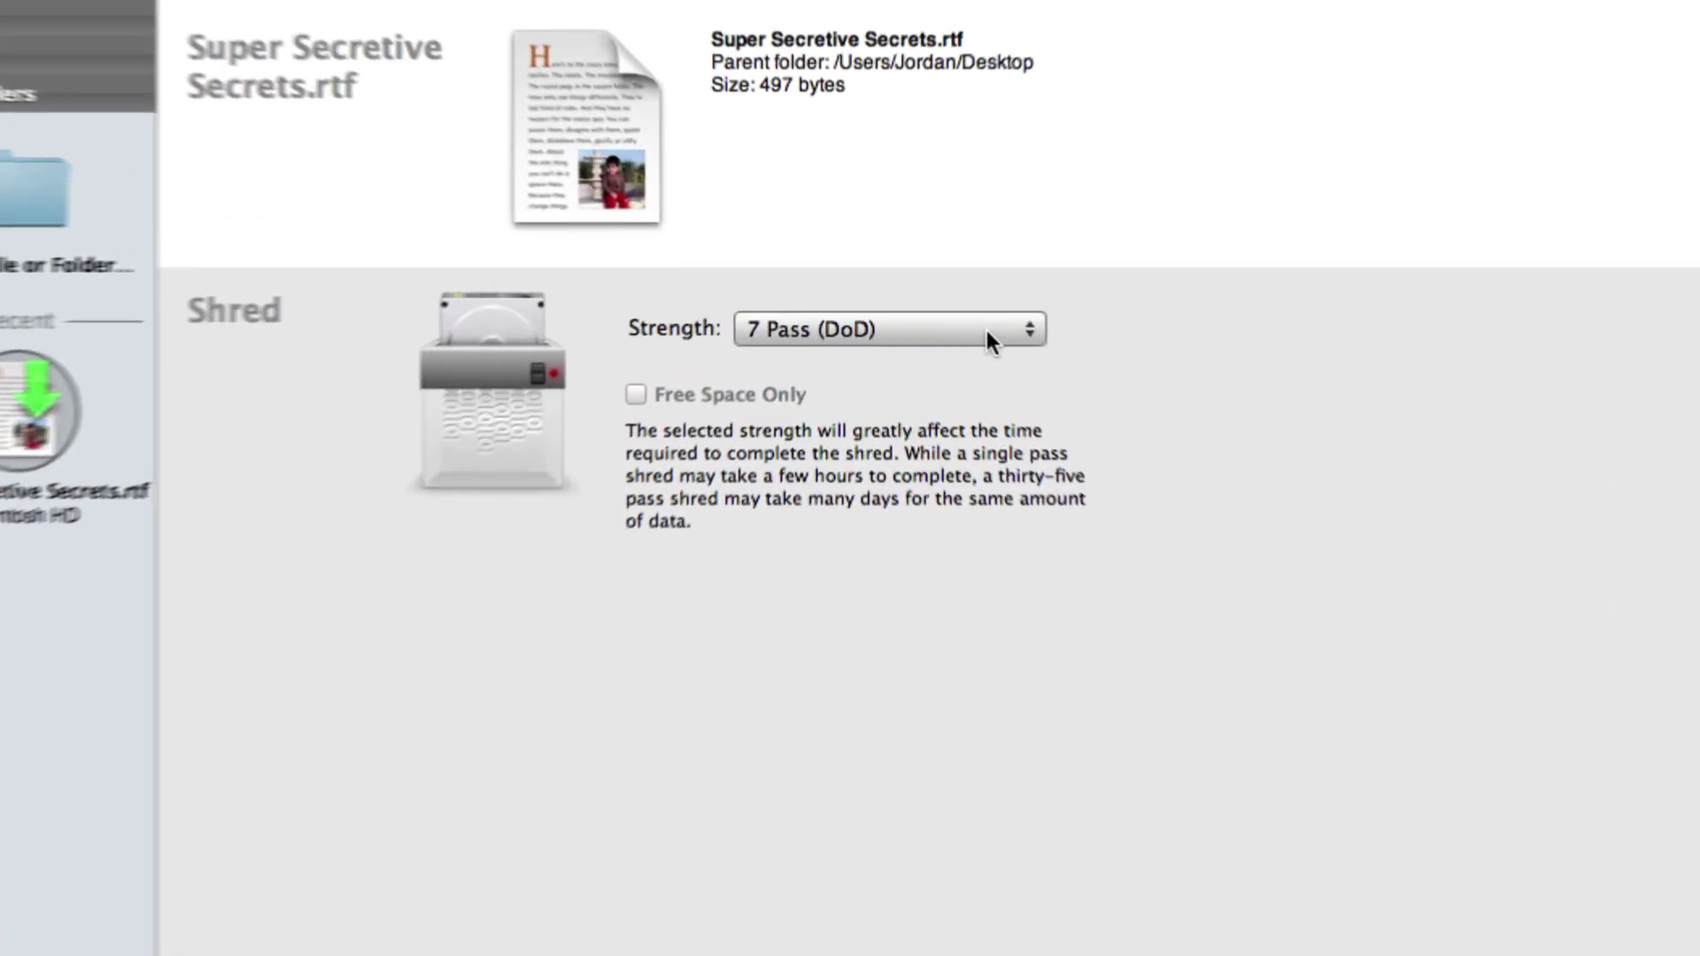
# Choose 35 Pass (Gutmann) from the Strength list
pyautogui.click(940, 304)
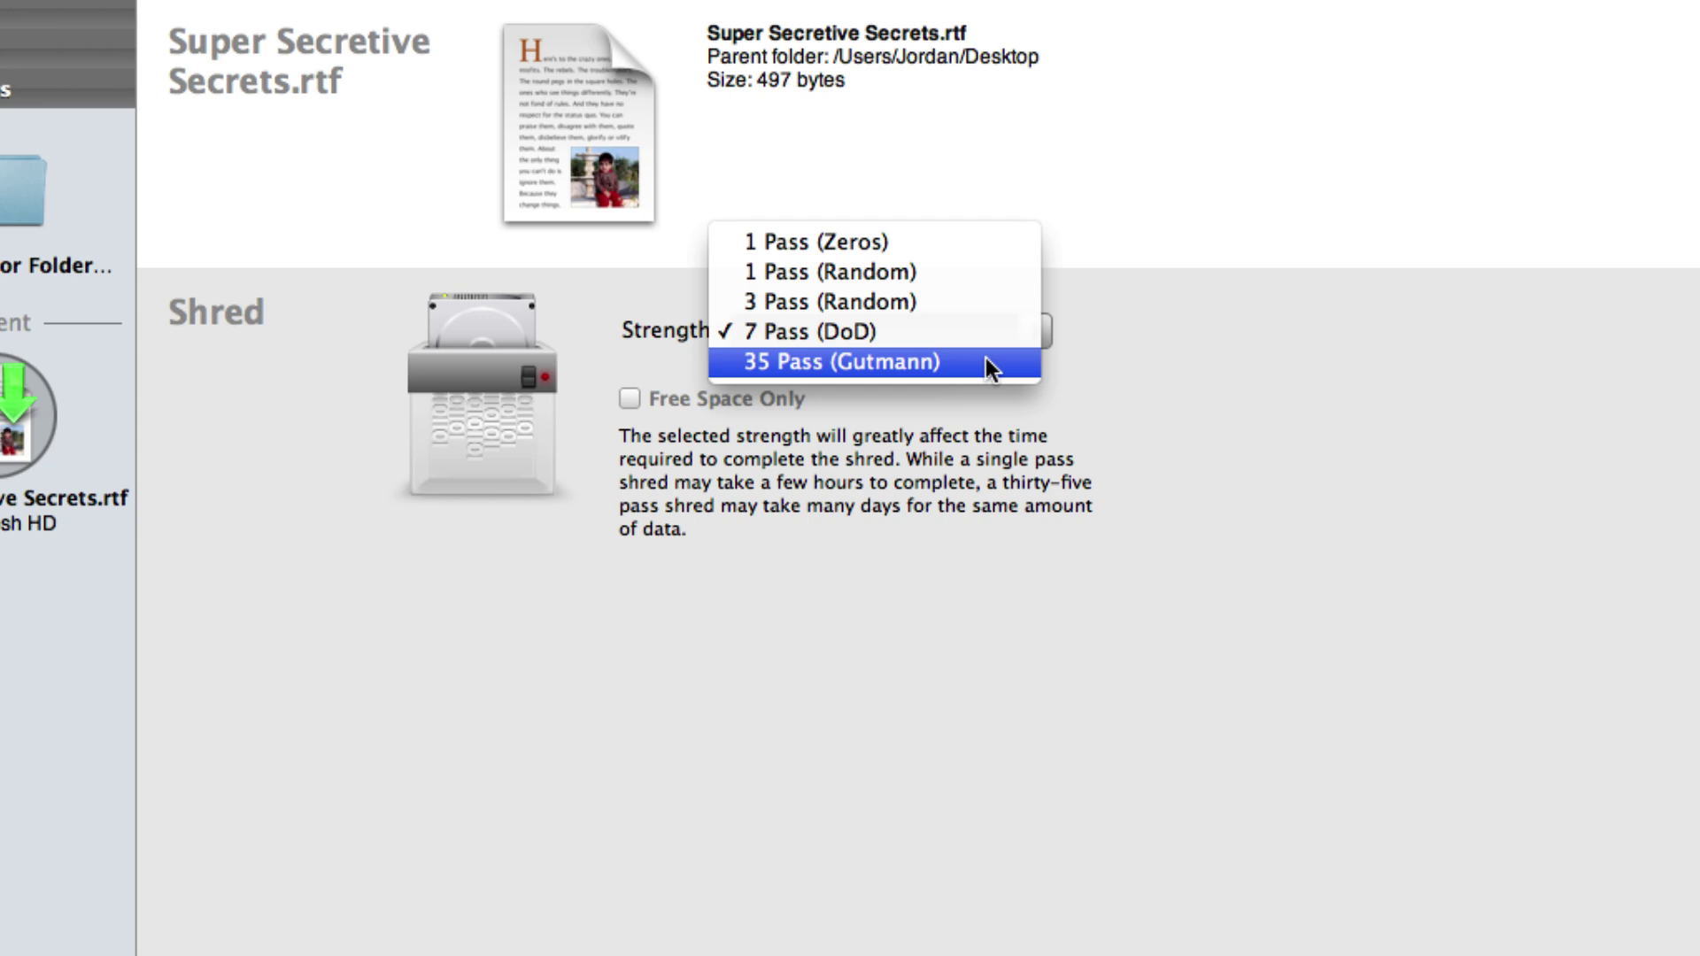
pyautogui.click(985, 362)
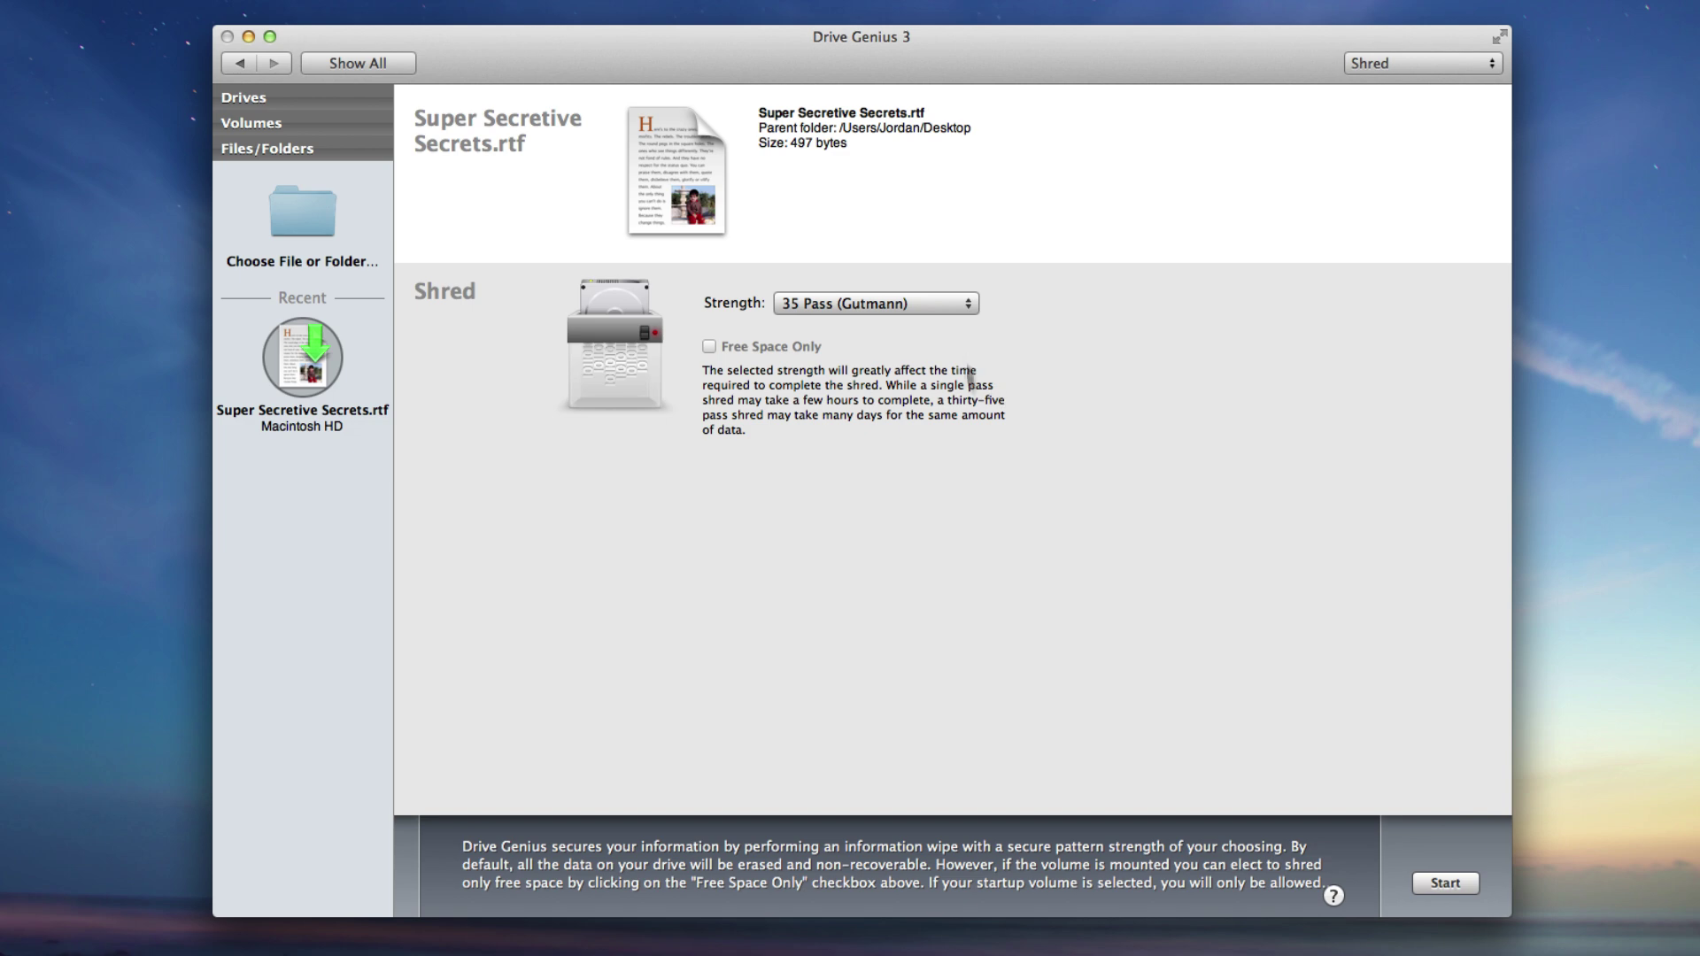
# Start shredding Super Secretive Secrets.rtf and confirm the destruction warning
pyautogui.click(1445, 884)
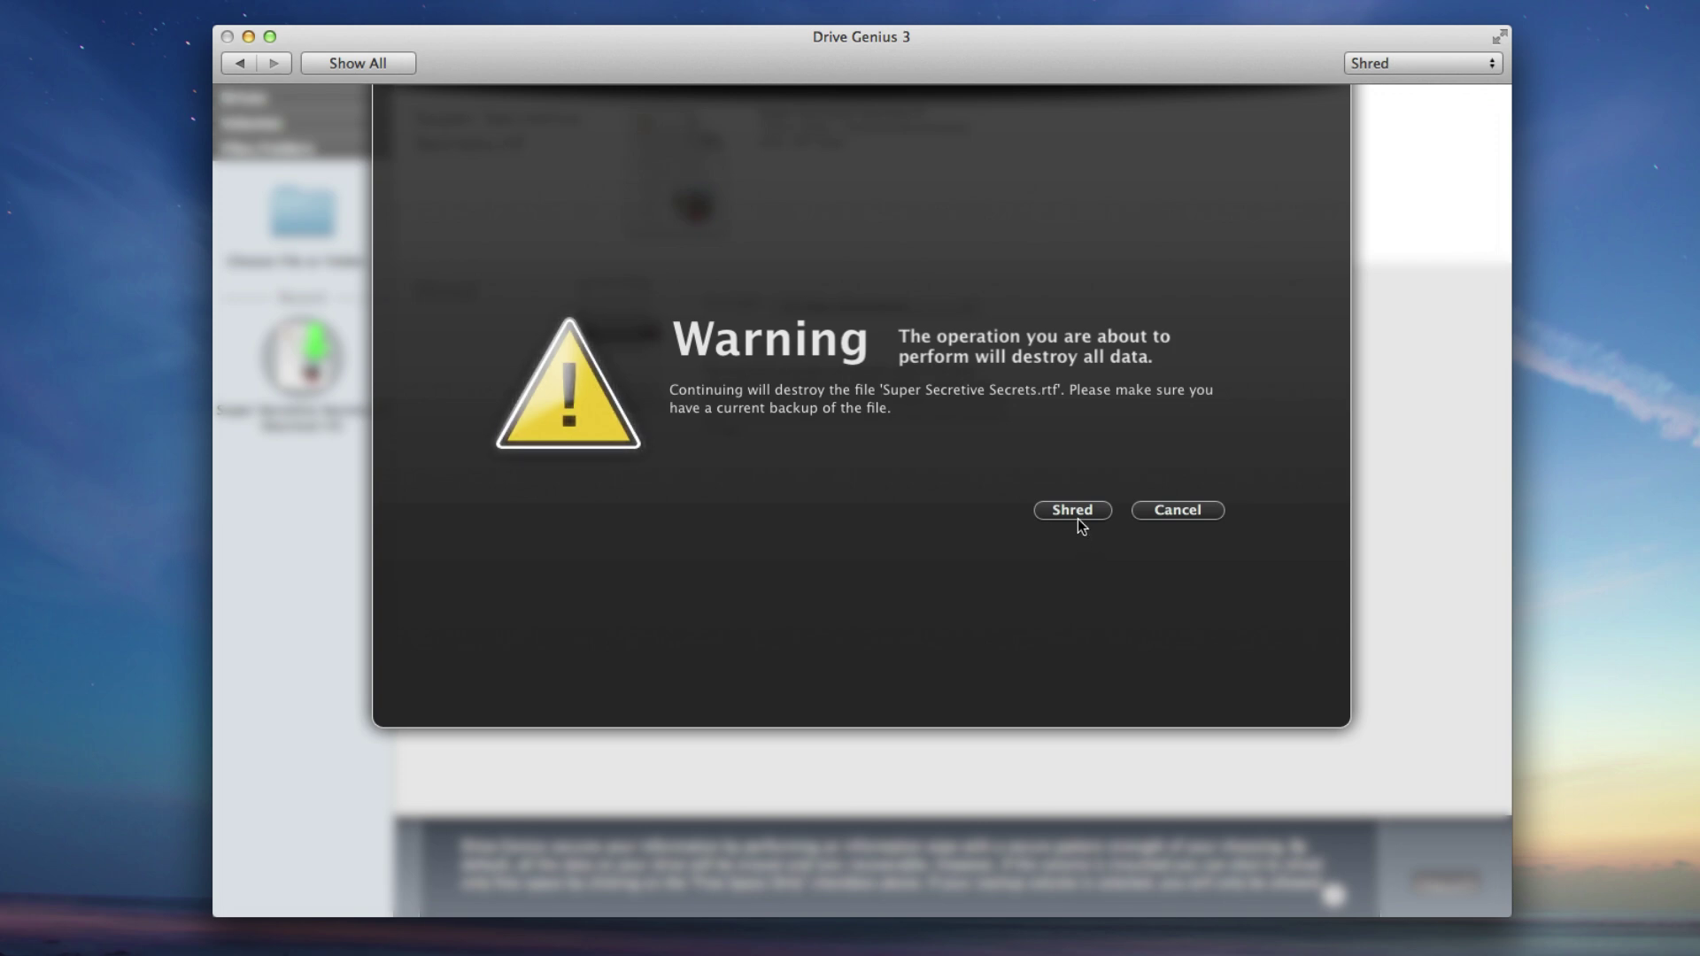
pyautogui.click(1077, 514)
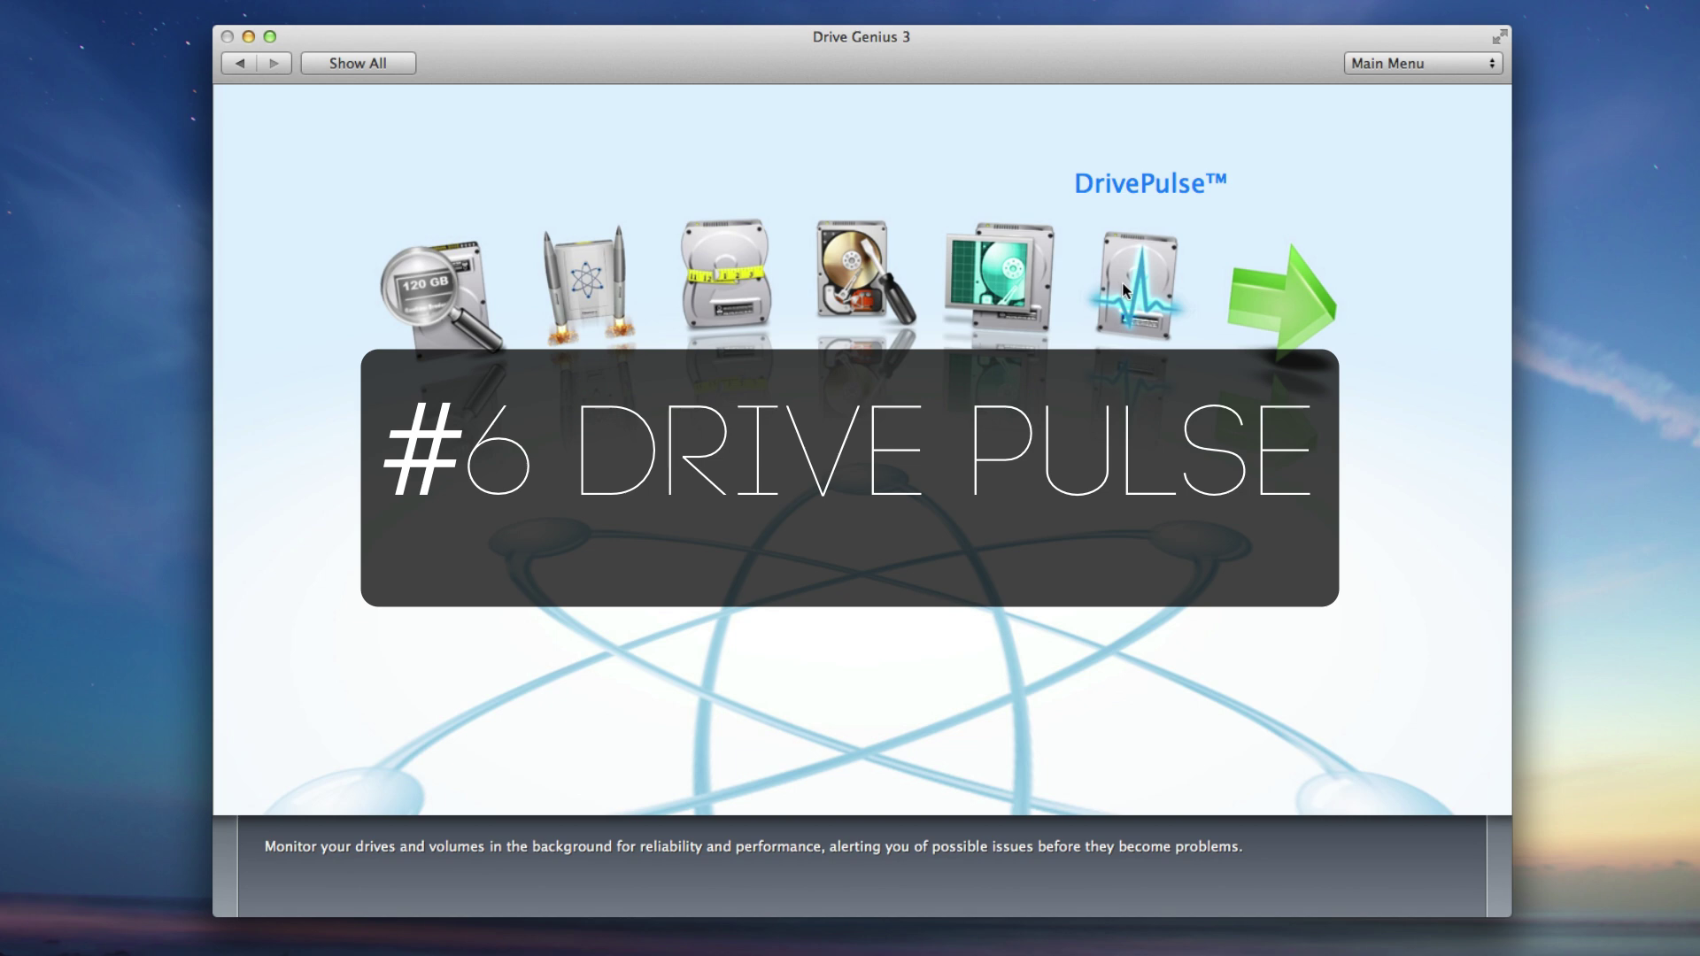
# Open DrivePulse settings, then its menu-bar menu to view each monitored drive and volume
pyautogui.click(1123, 289)
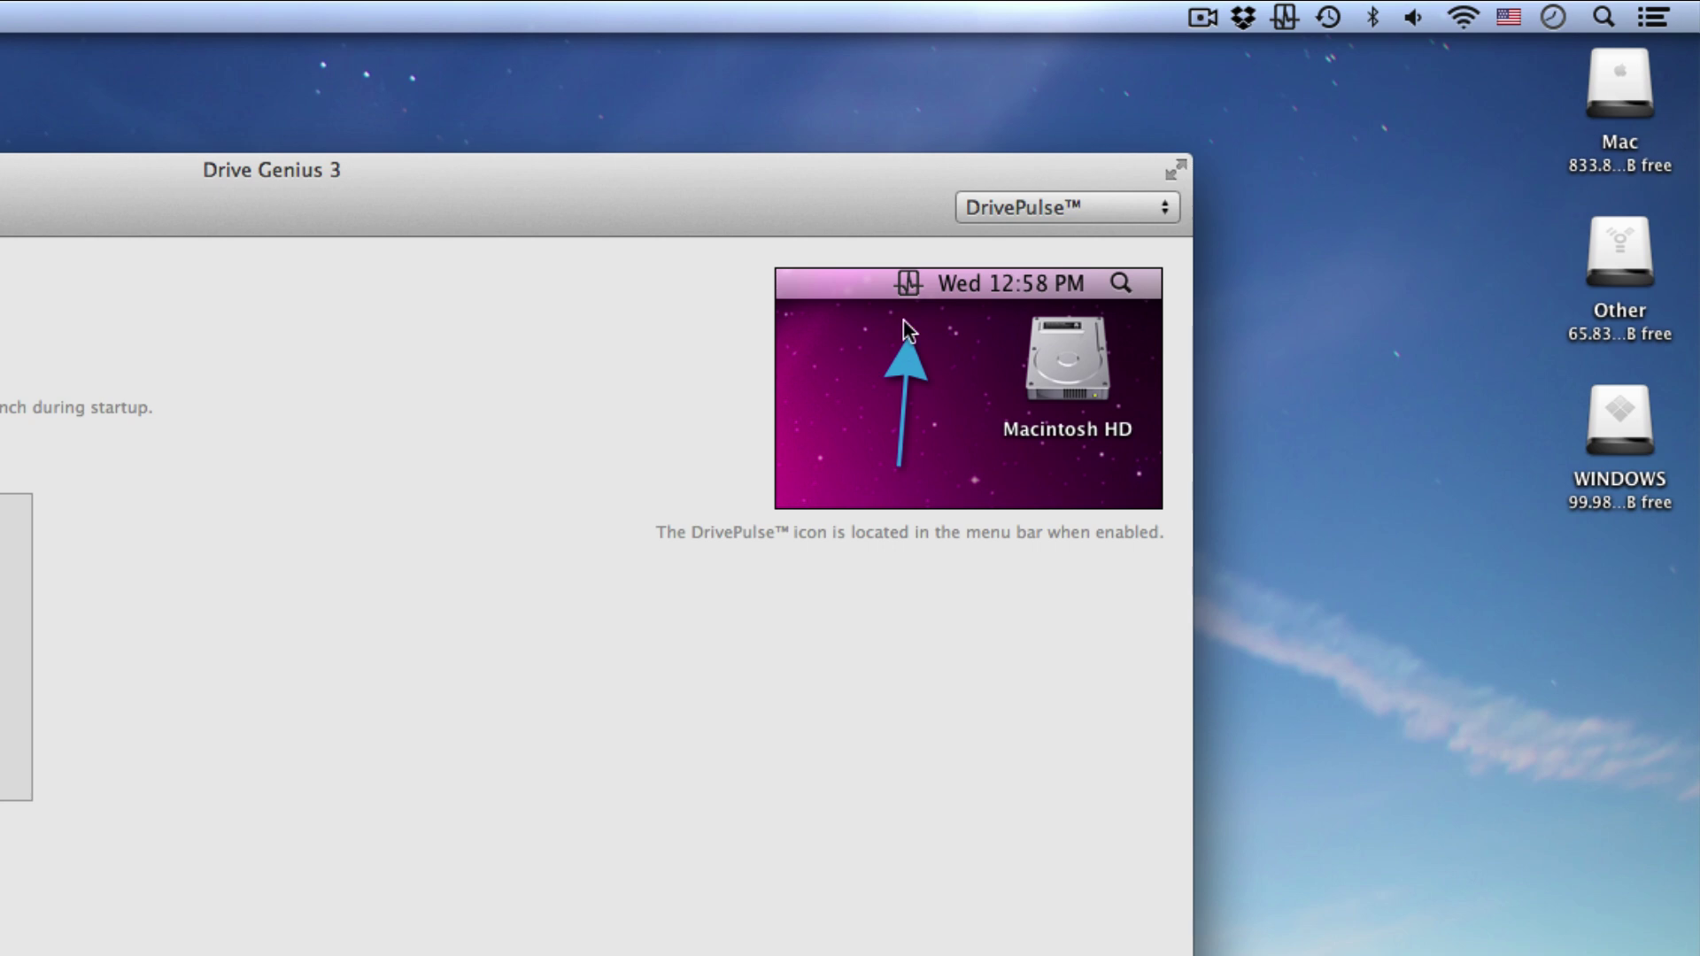
pyautogui.click(1285, 17)
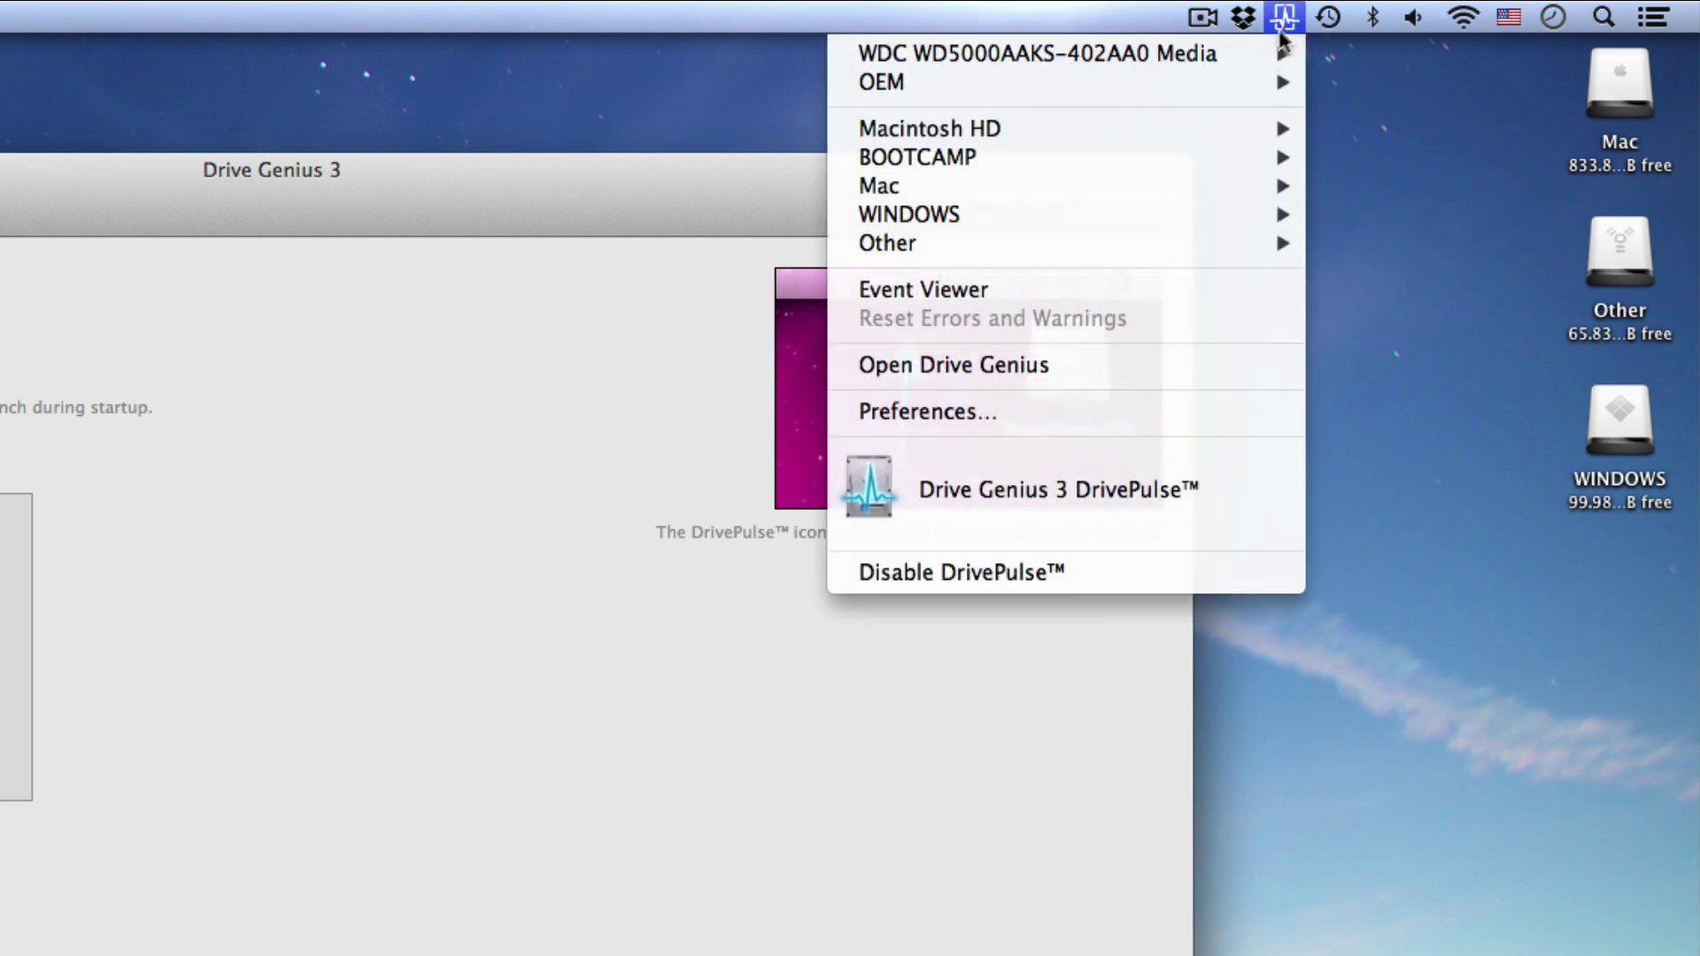
pyautogui.moveTo(1263, 53)
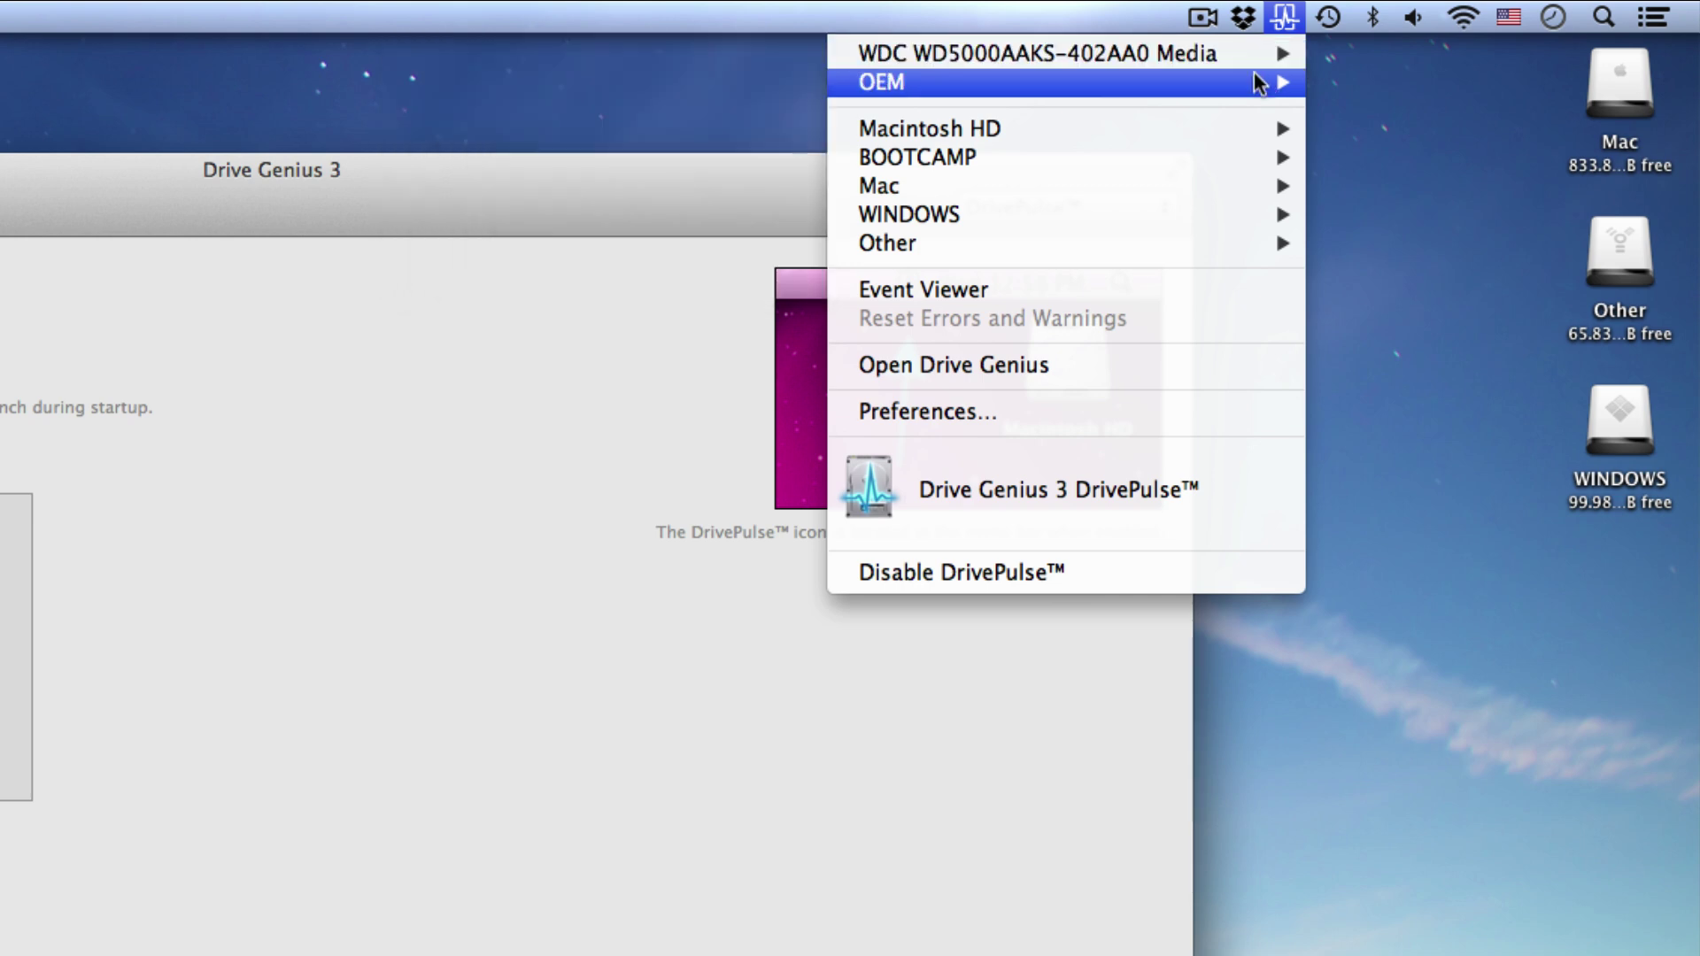
pyautogui.moveTo(1244, 124)
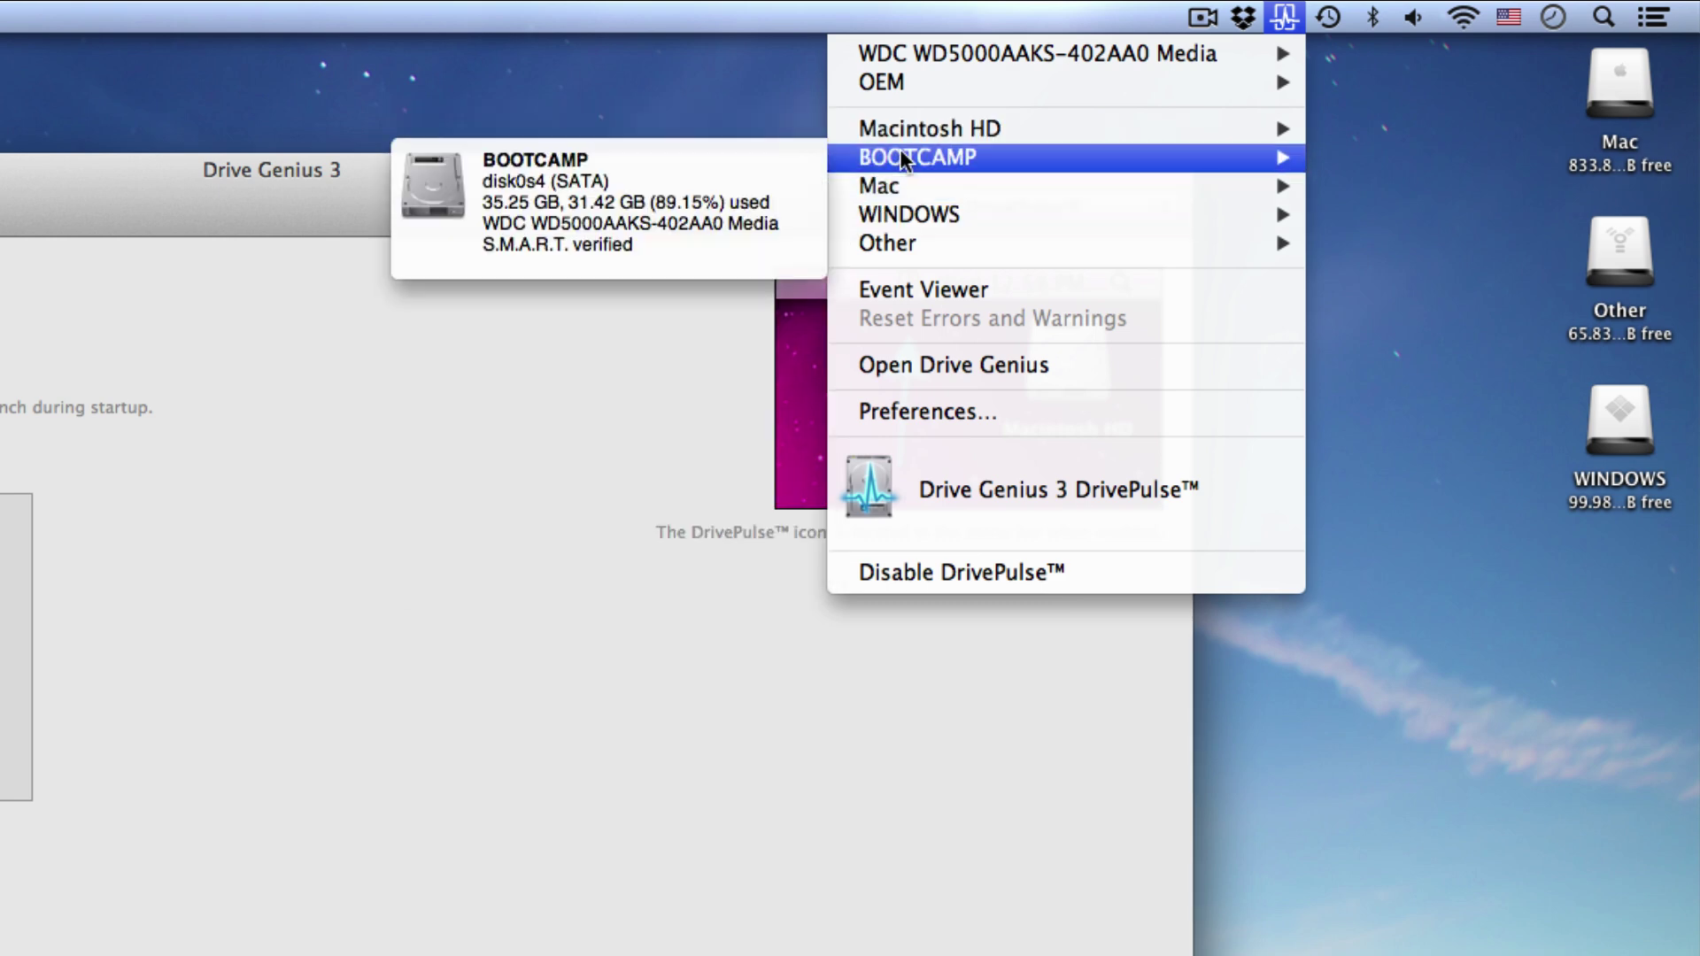
pyautogui.moveTo(905, 177)
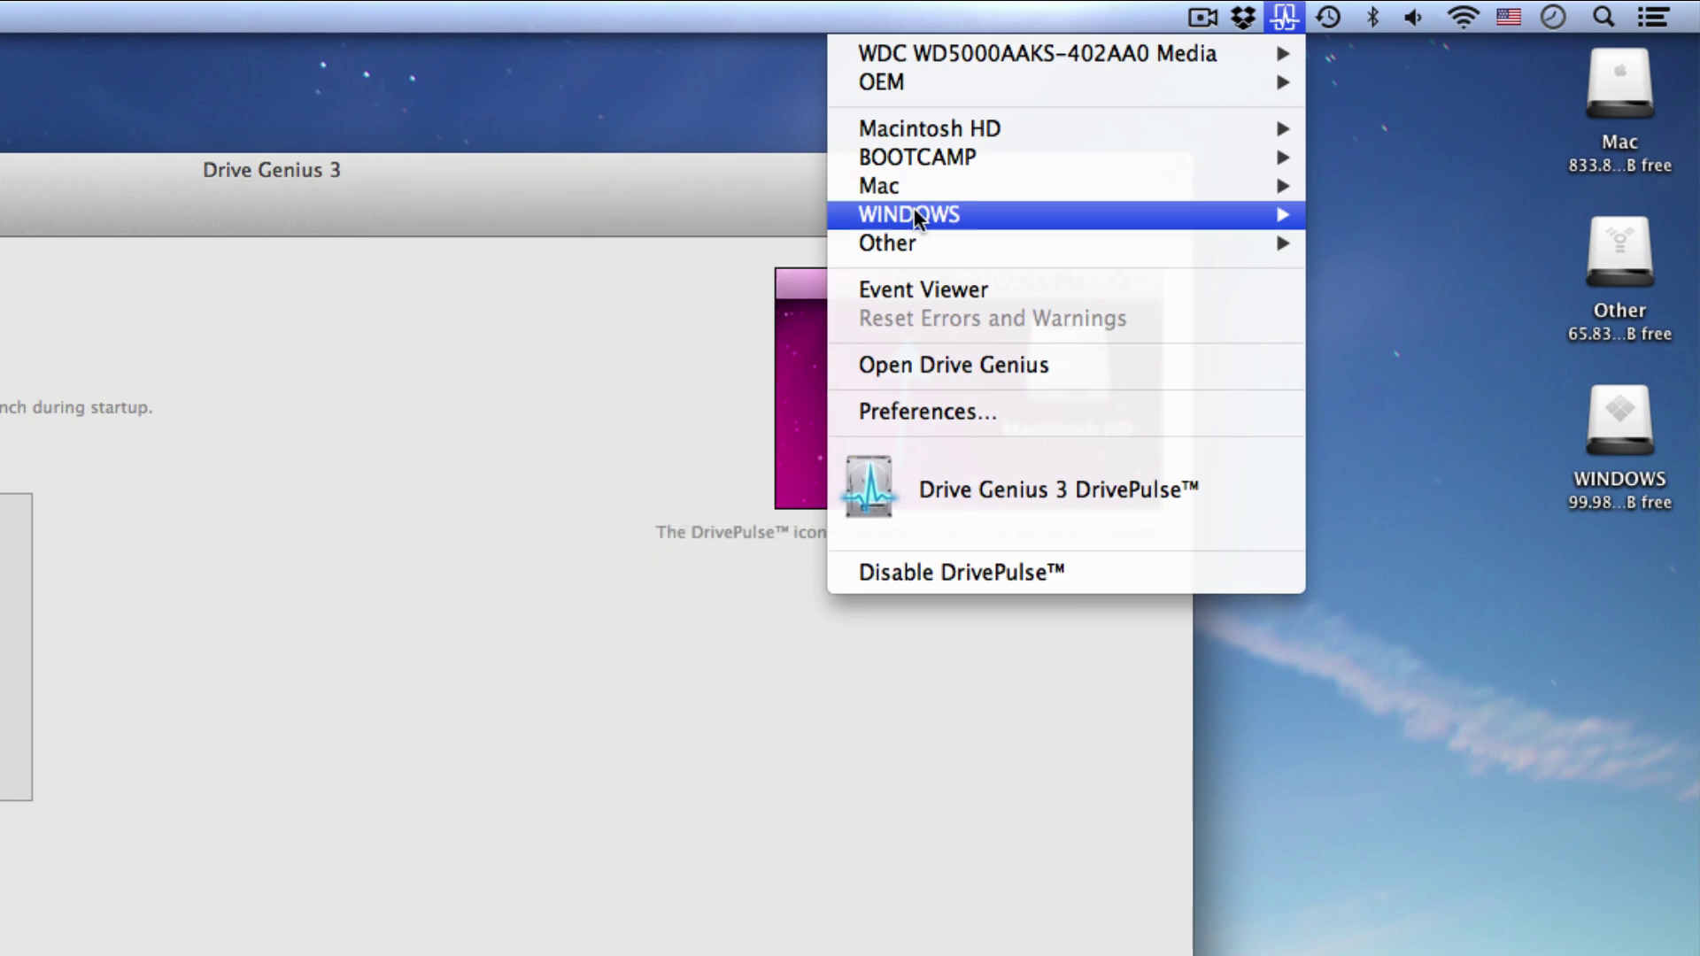
pyautogui.moveTo(915, 217)
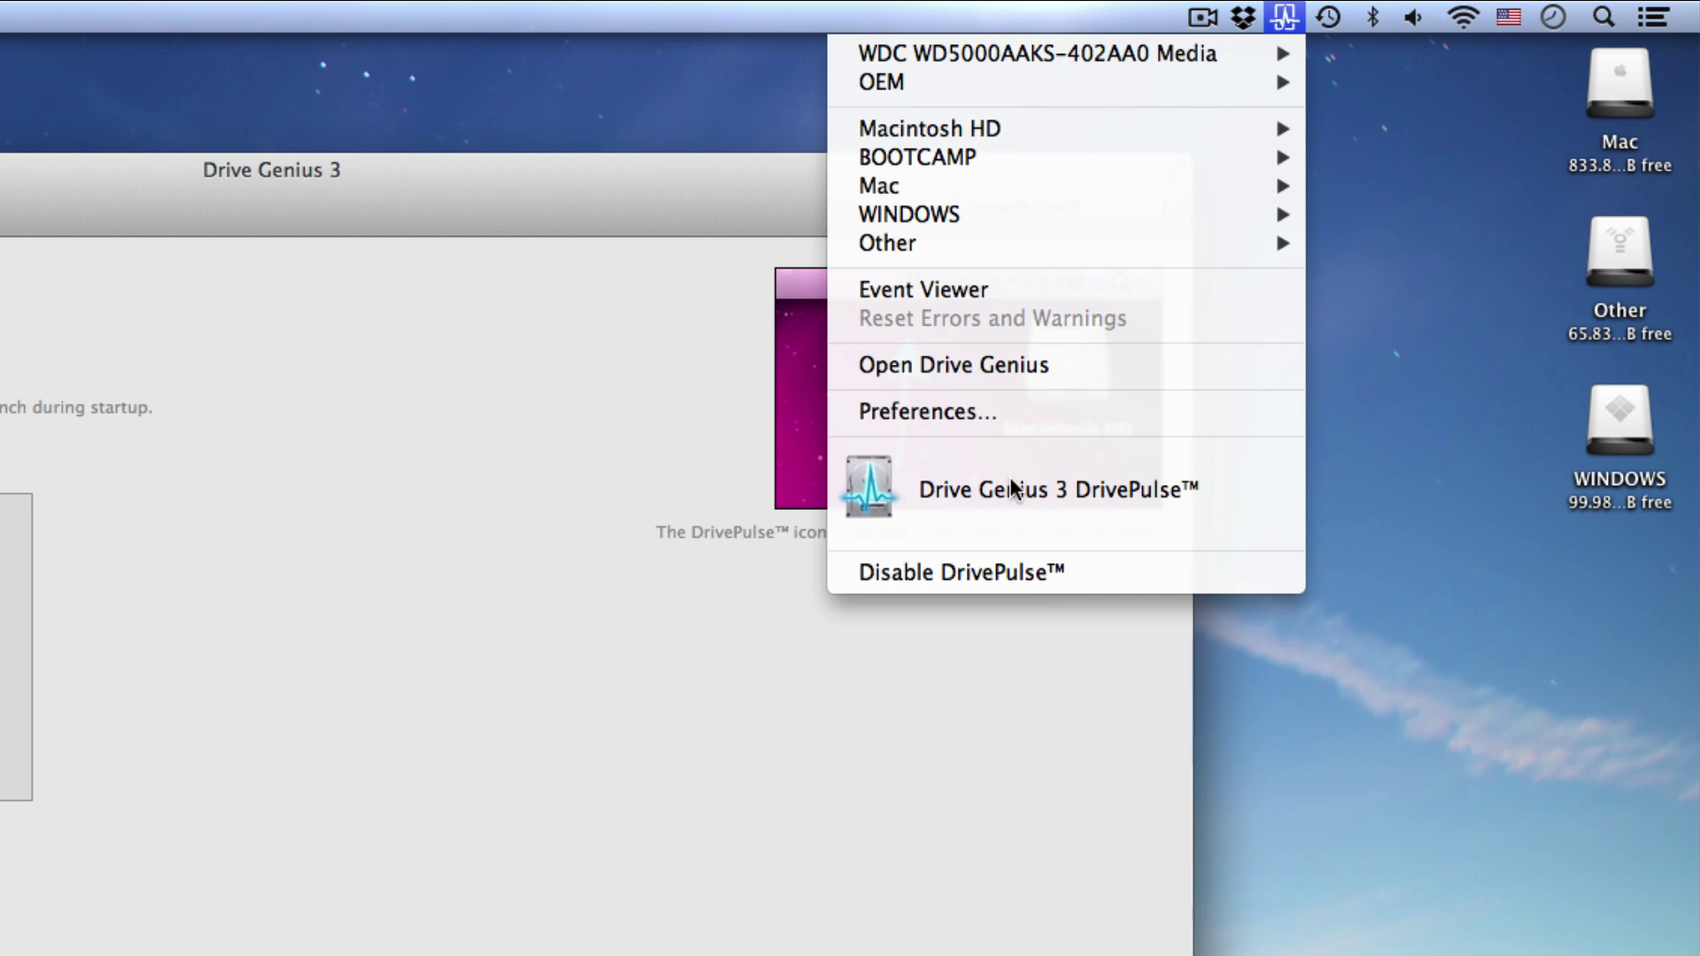
# Open DrivePulse's Event Viewer, filter to the 16 errors and warnings, and select the newest 3/26/13 warning
pyautogui.click(952, 295)
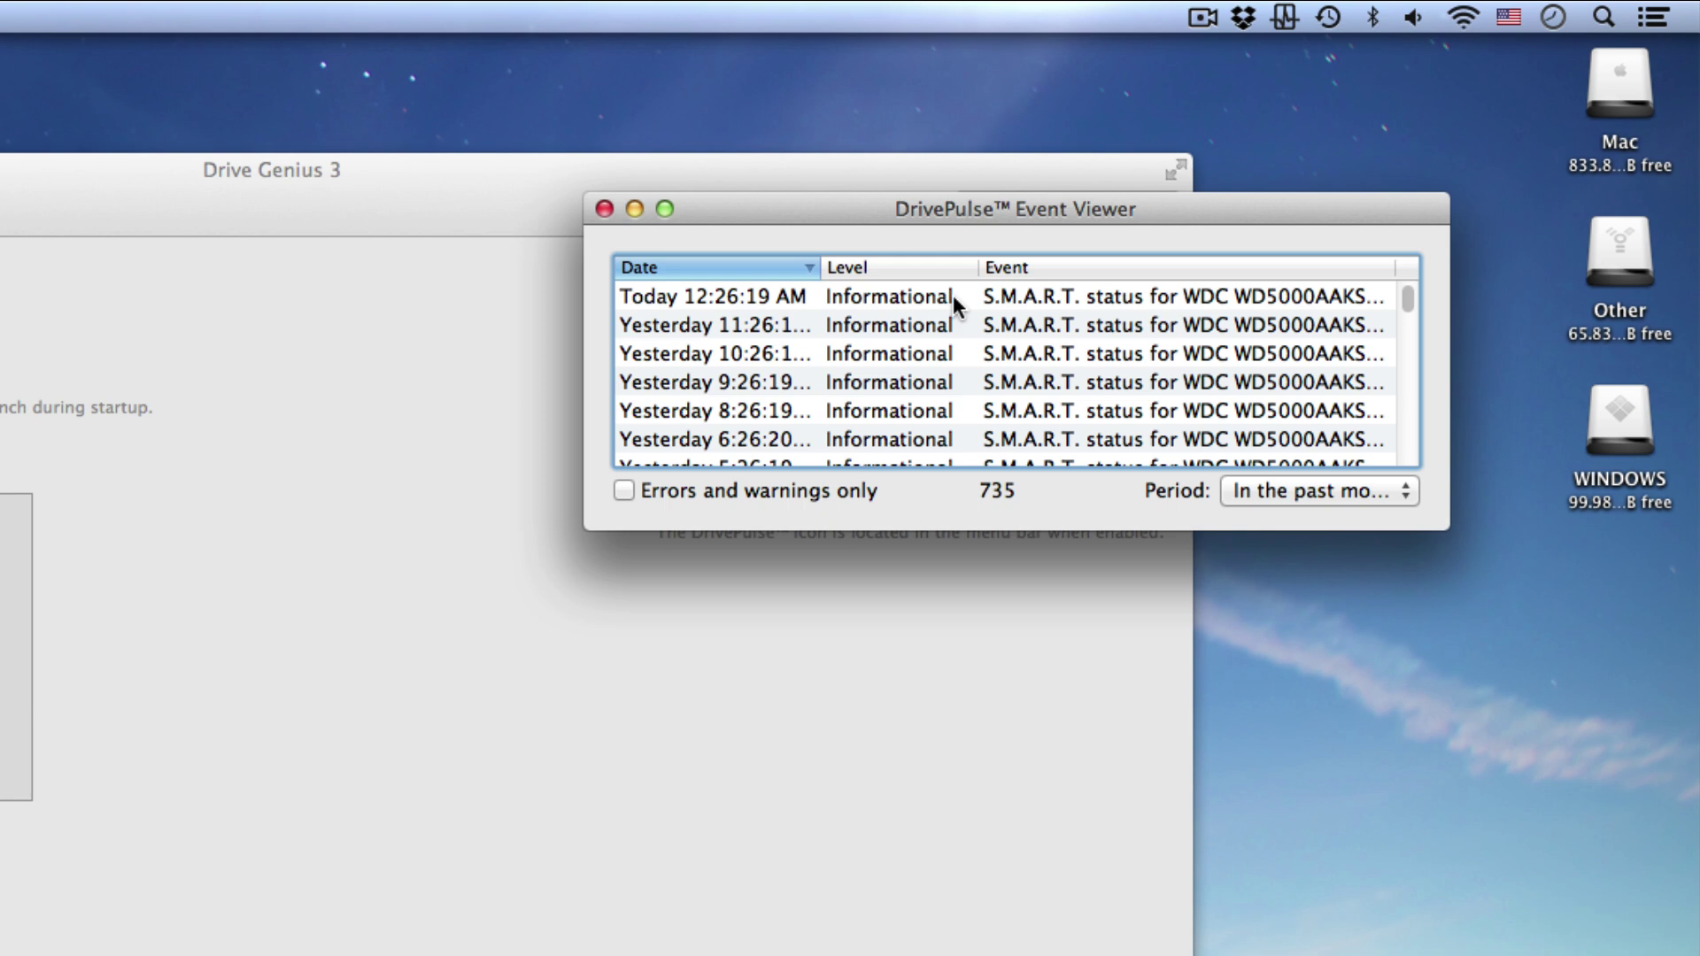
pyautogui.click(624, 491)
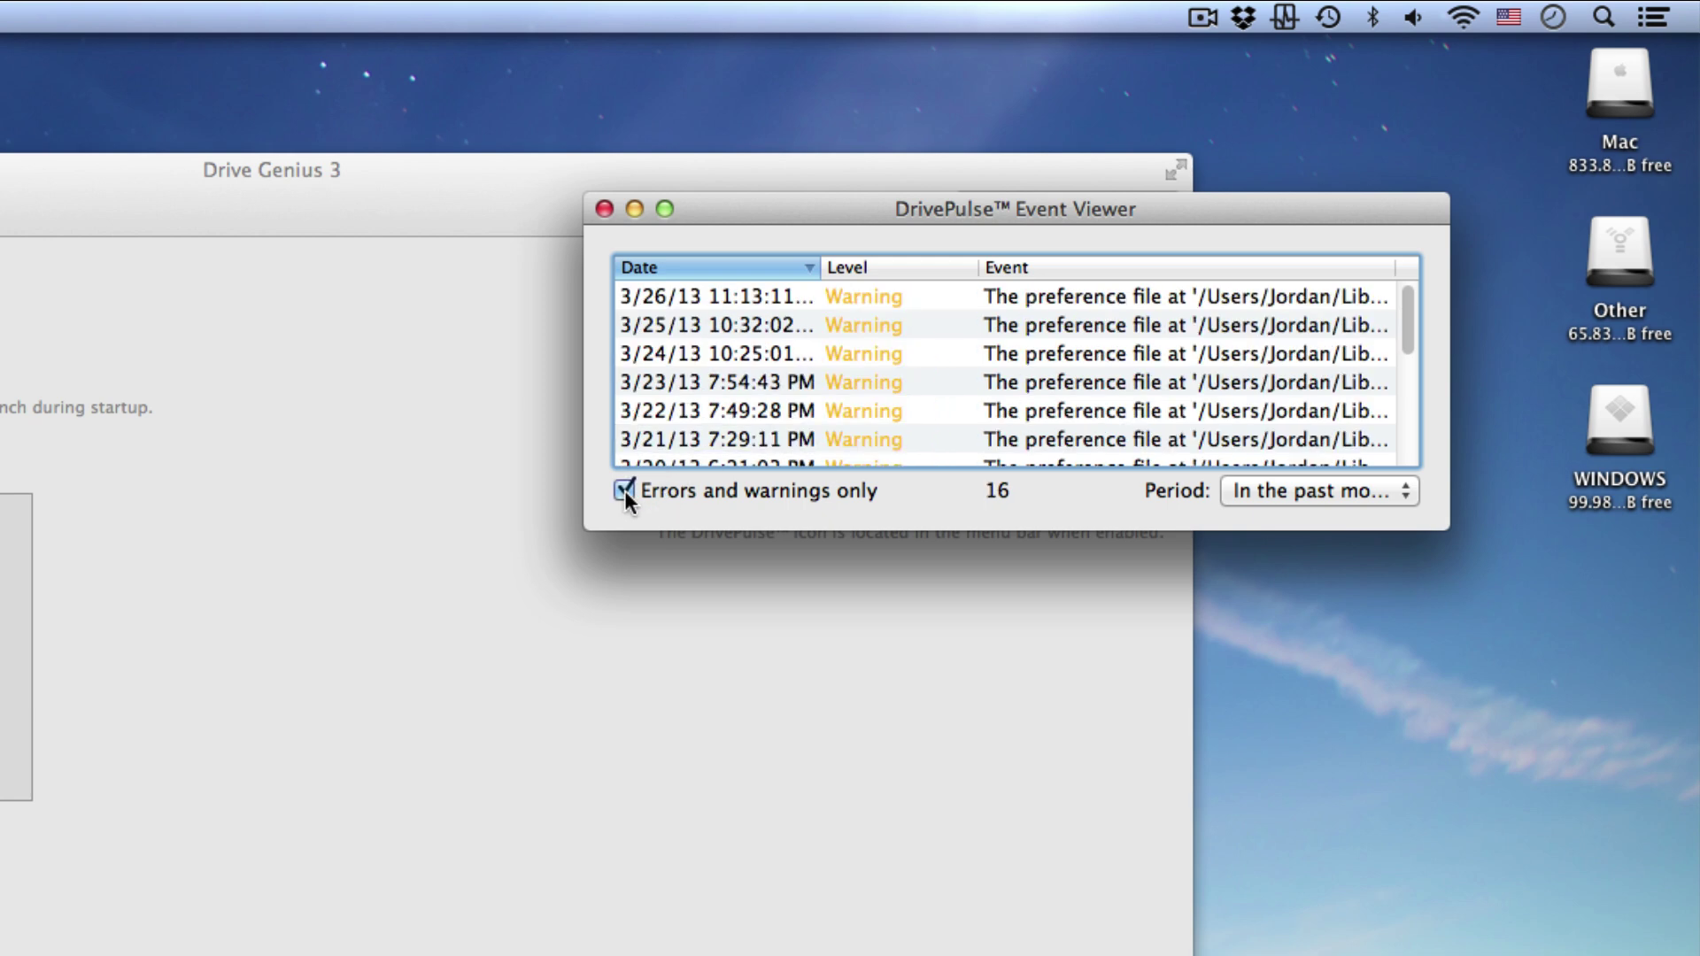
pyautogui.click(951, 296)
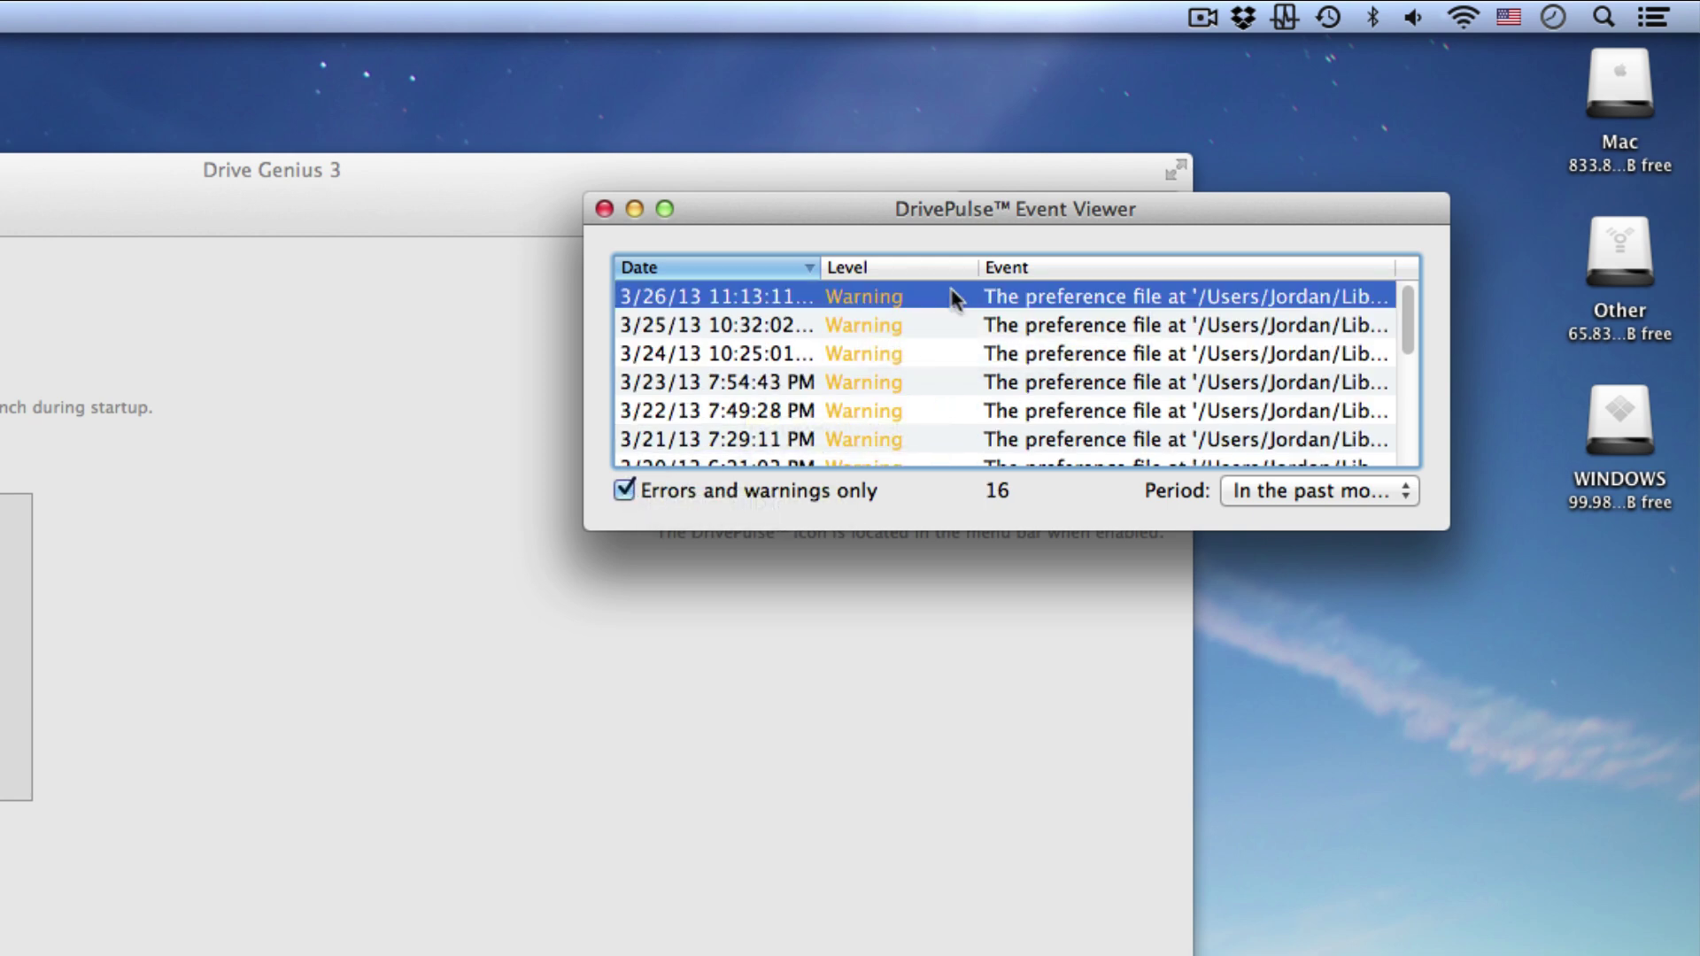